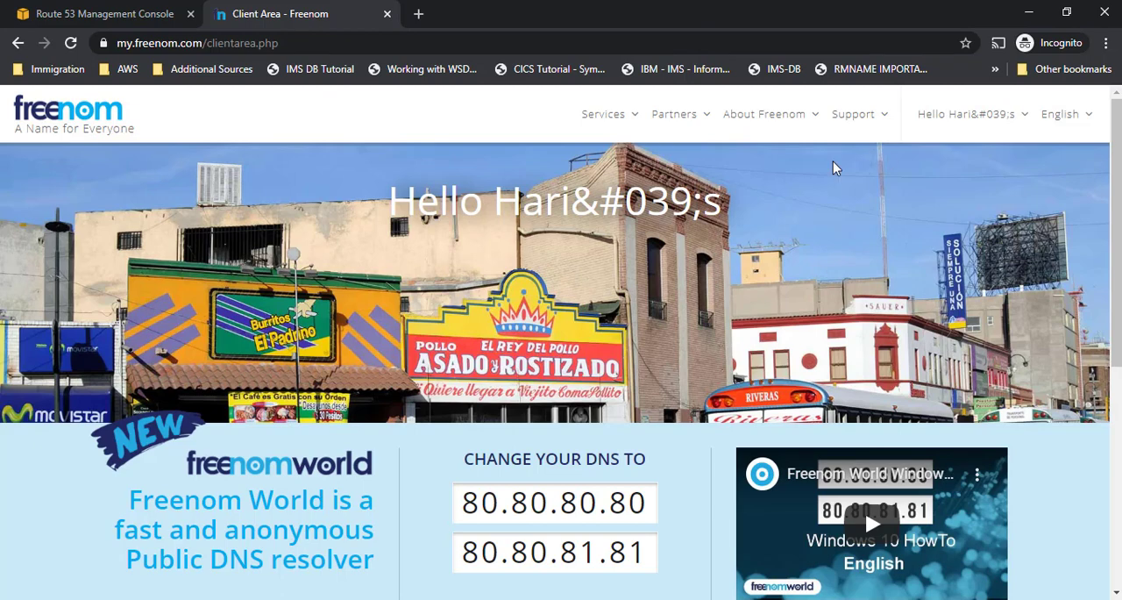
# - Try to reach the registrar's start page by loading my.freenom.com without the client area path
pyautogui.moveTo(1116, 219)
pyautogui.mouseDown()
pyautogui.moveTo(1116, 361)
pyautogui.moveTo(1116, 219)
pyautogui.mouseUp()
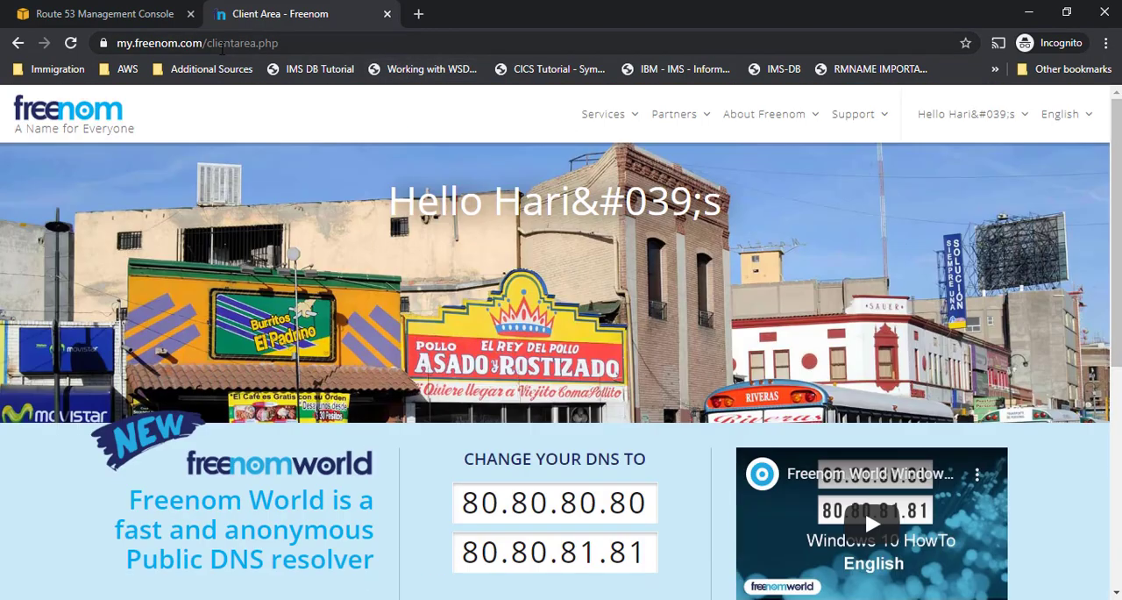
pyautogui.click(221, 44)
pyautogui.rightClick(612, 51)
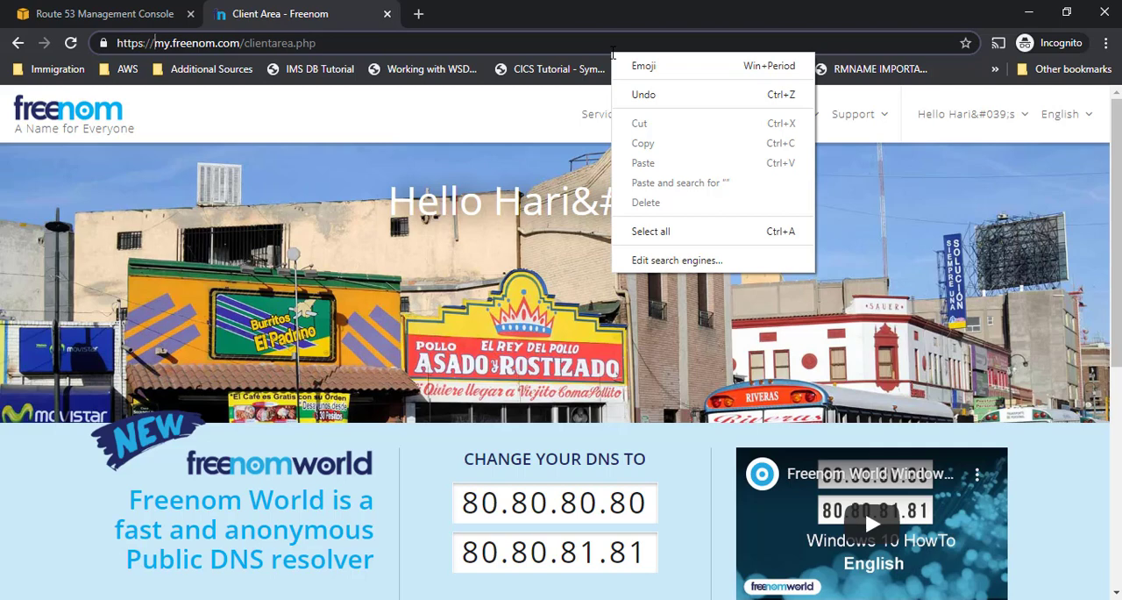
pyautogui.click(254, 46)
pyautogui.moveTo(244, 43); pyautogui.dragTo(315, 43)
pyautogui.press('BackSpace')
pyautogui.press('Return')
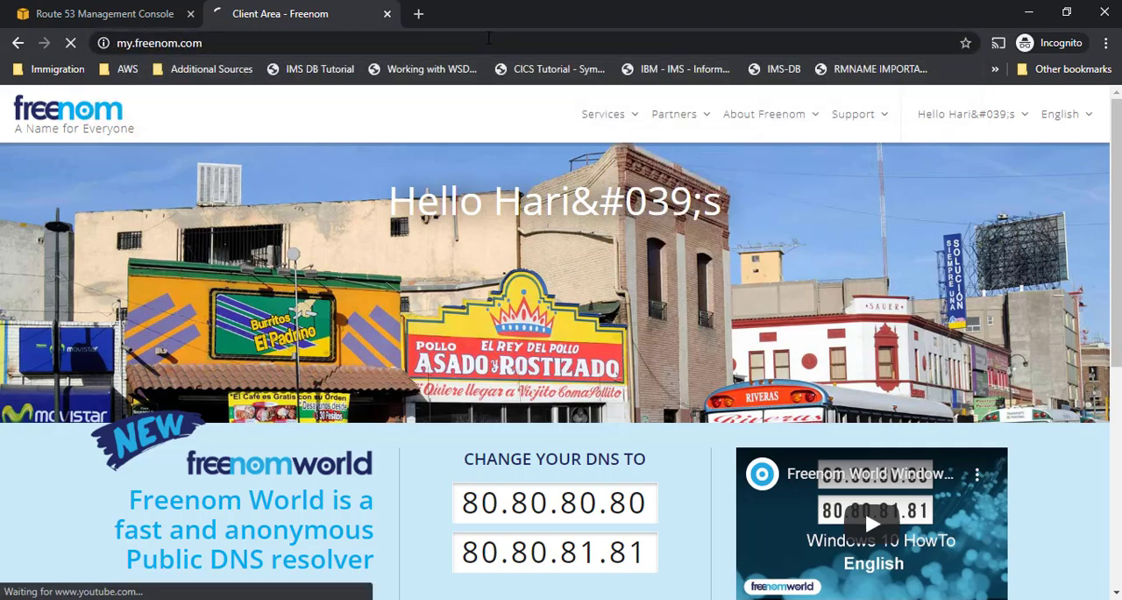
# - Open the Freenom home page at freenom.com
pyautogui.click(477, 43)
pyautogui.write('f')
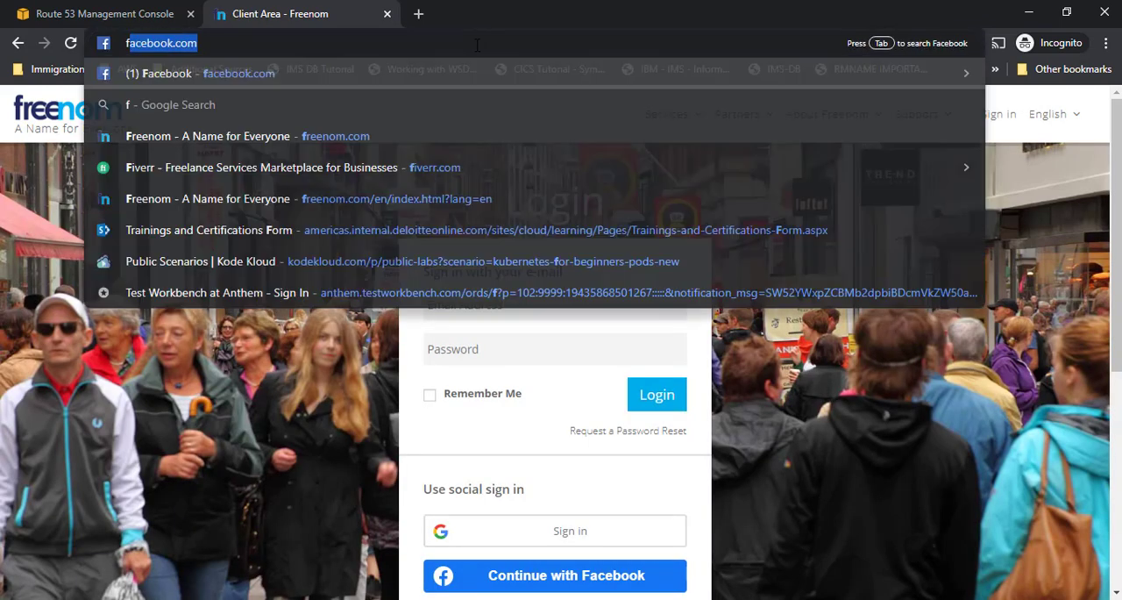
pyautogui.write('reenom.co')
pyautogui.press('Return')
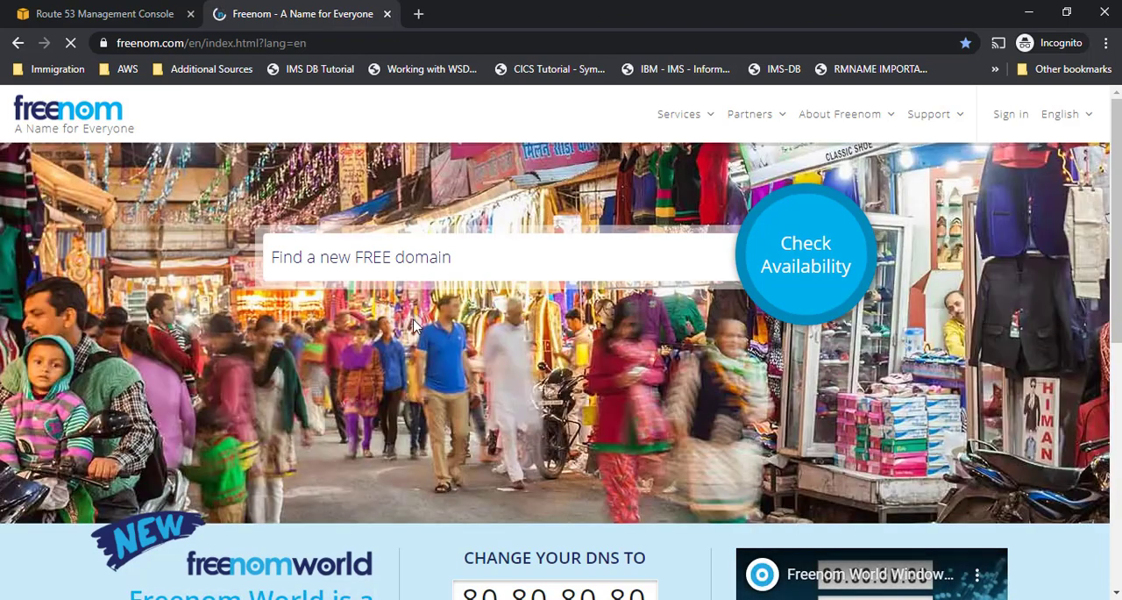
# - Check the availability of the domain harisacademy.com
pyautogui.click(425, 261)
pyautogui.write('hari')
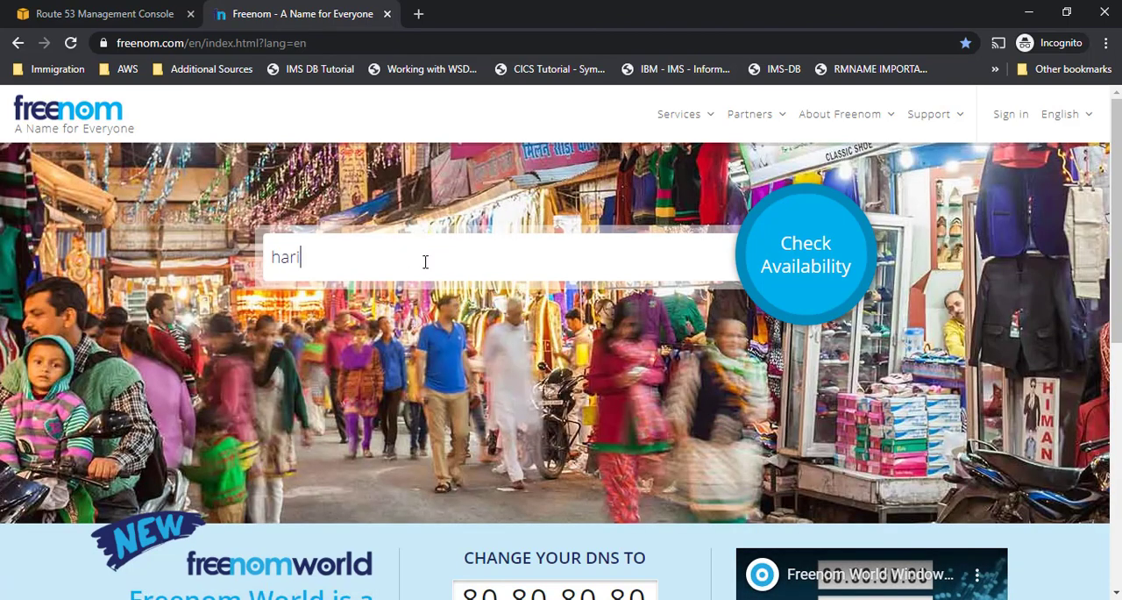
pyautogui.write('sacademy.com')
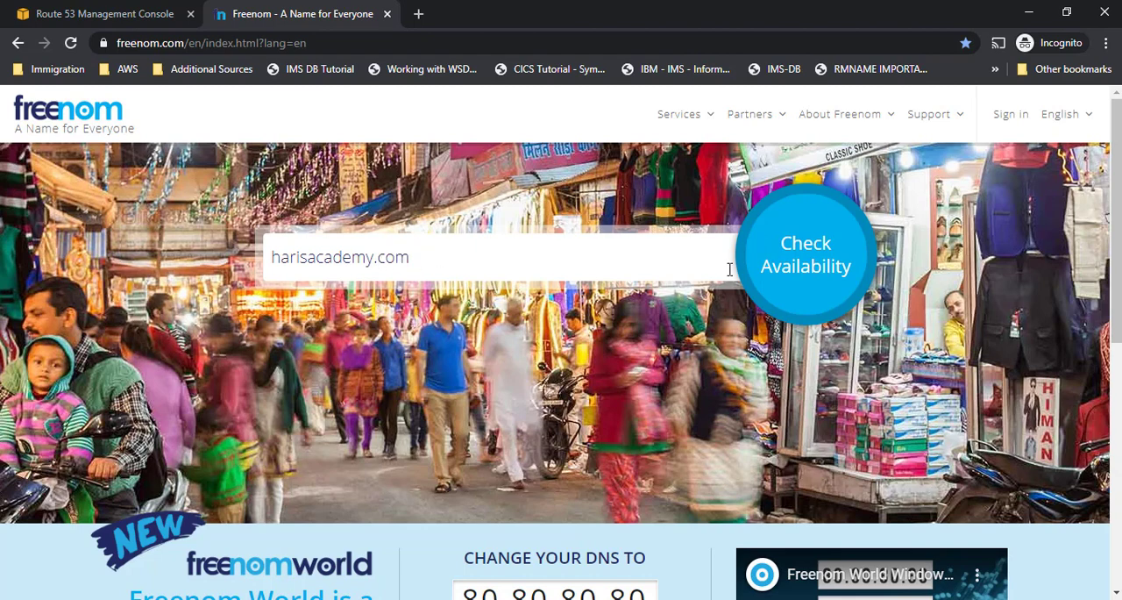
pyautogui.click(839, 256)
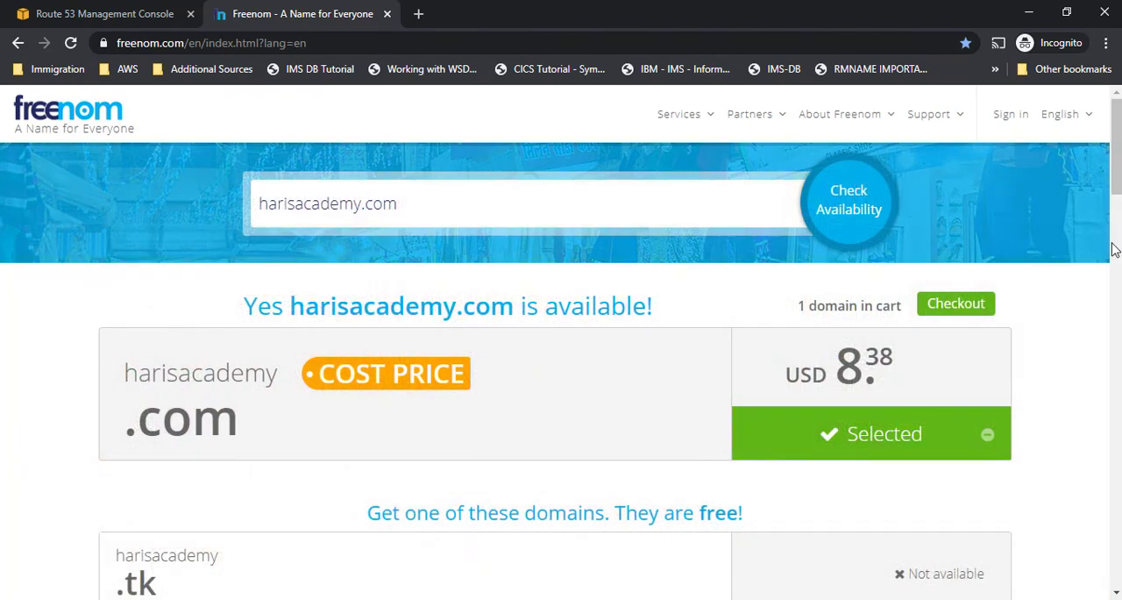
# - Add the free harisacademy.ml domain to the cart and proceed to checkout
pyautogui.moveTo(1118, 174); pyautogui.dragTo(1119, 177)
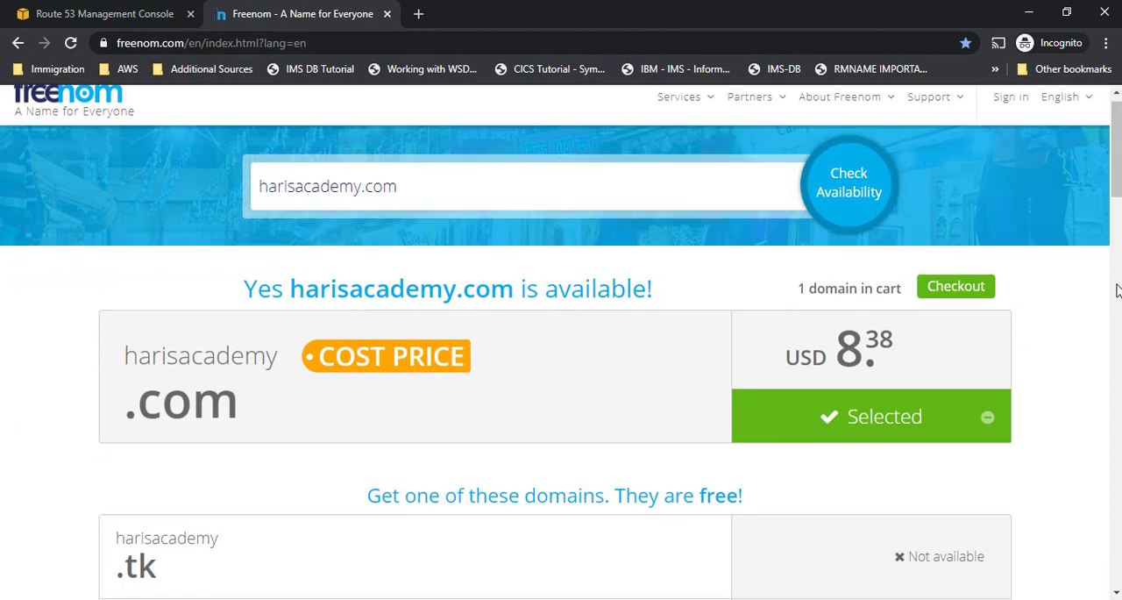
pyautogui.scroll(-3, 1091, 282)
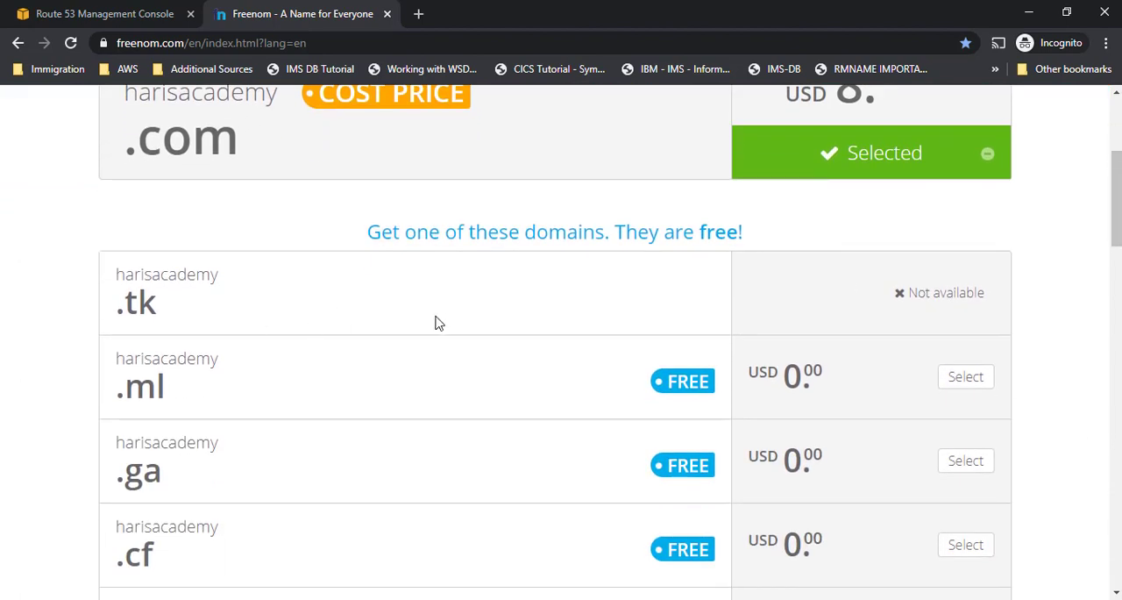
pyautogui.doubleClick(134, 392)
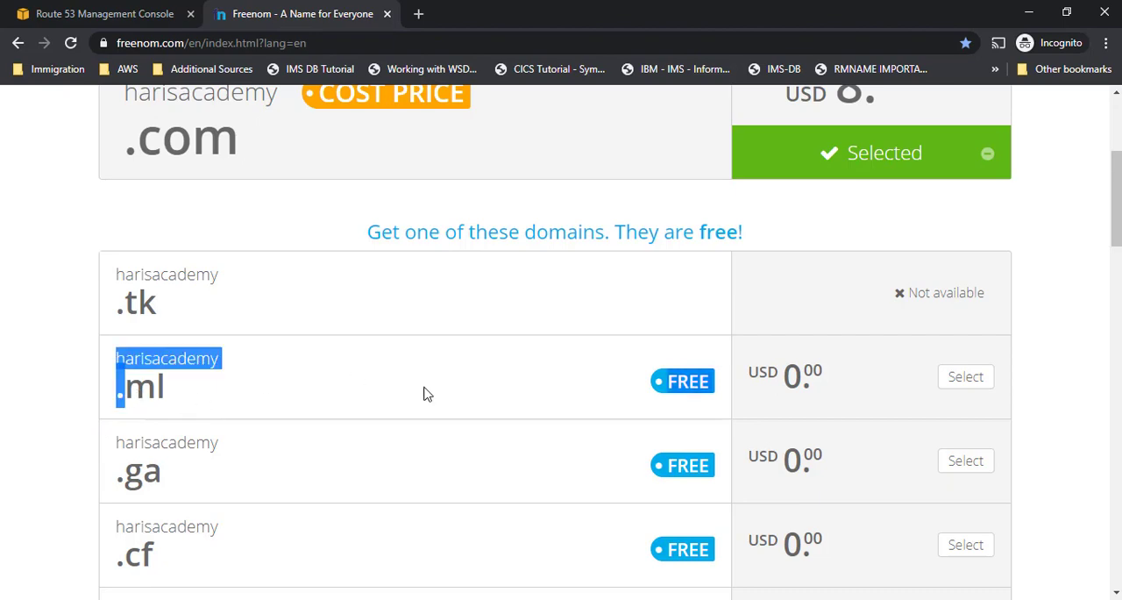
pyautogui.click(974, 379)
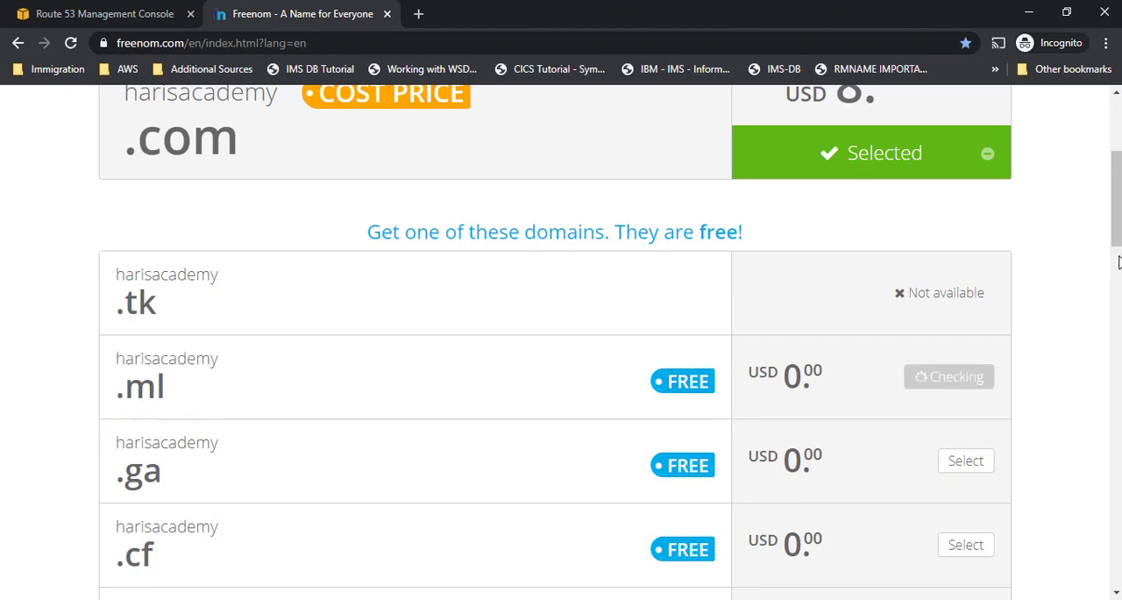
pyautogui.moveTo(1116, 231); pyautogui.dragTo(1116, 508)
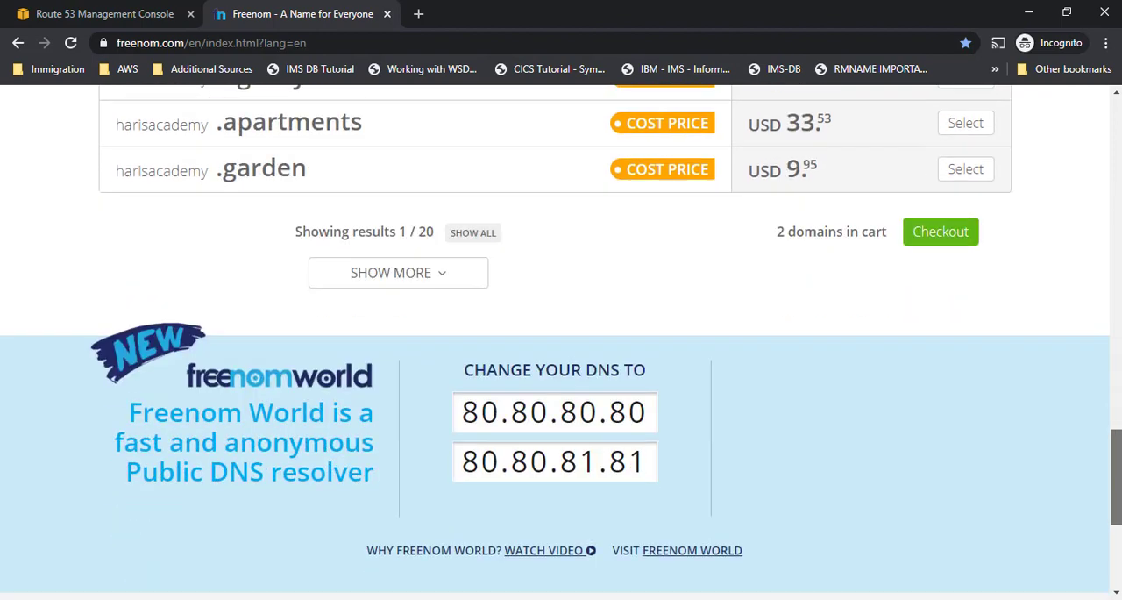
pyautogui.click(938, 233)
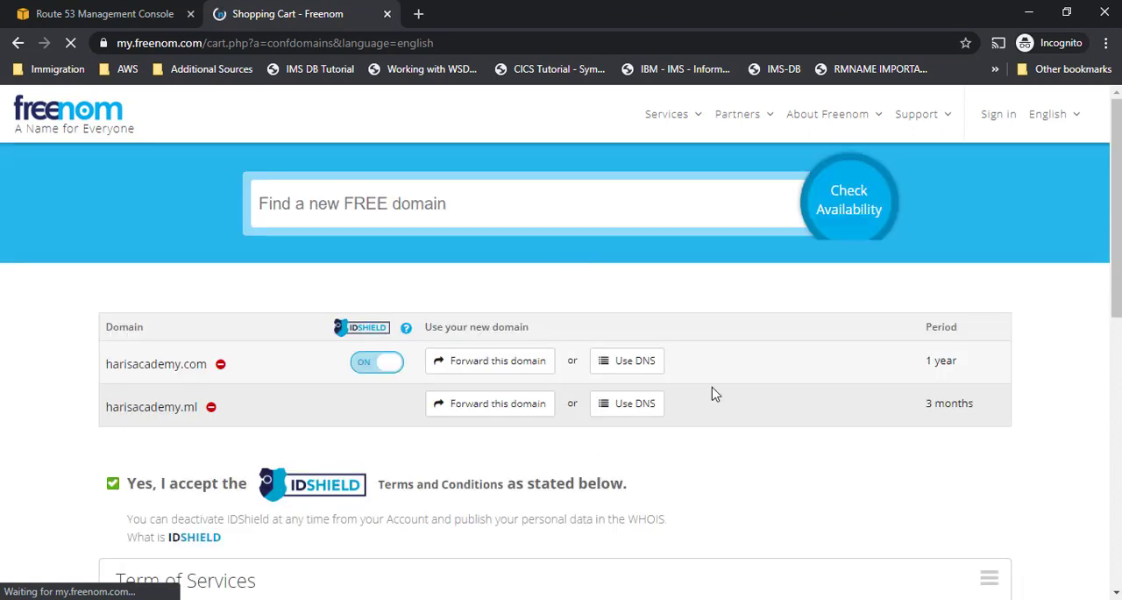
# - Remove harisacademy.com from the cart, set harisacademy.ml to 12 Months @ FREE, and continue to the order review
pyautogui.click(220, 364)
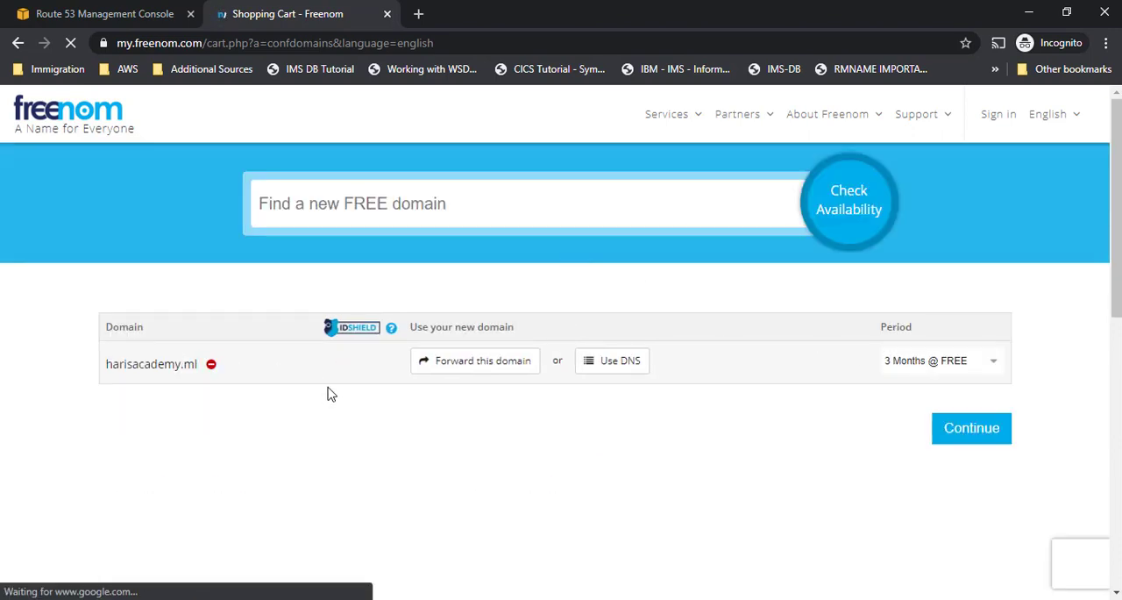
pyautogui.click(948, 362)
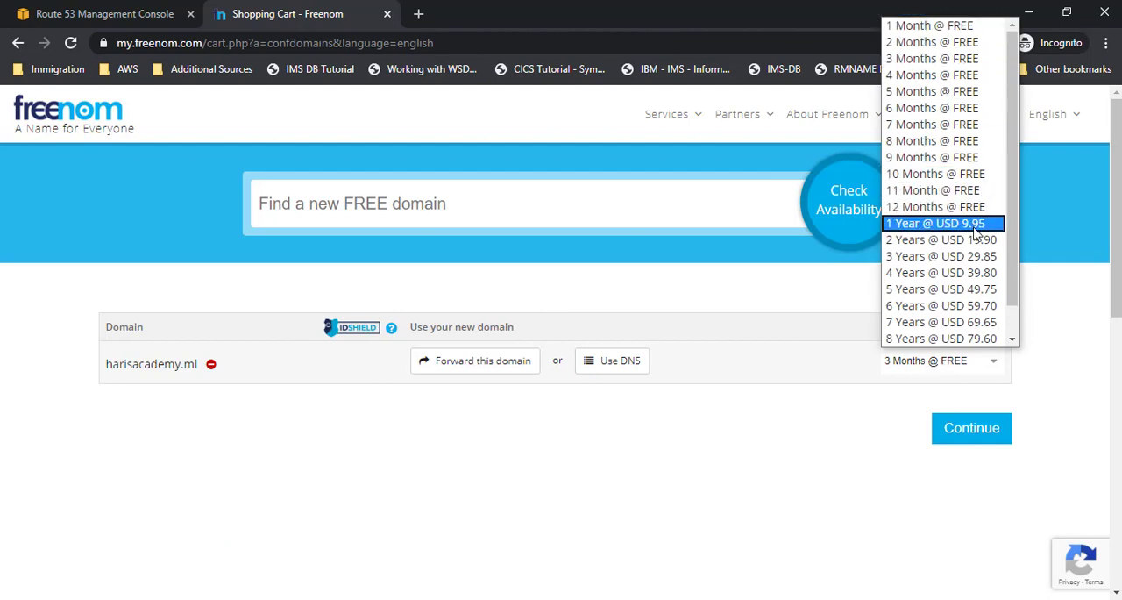
pyautogui.click(975, 208)
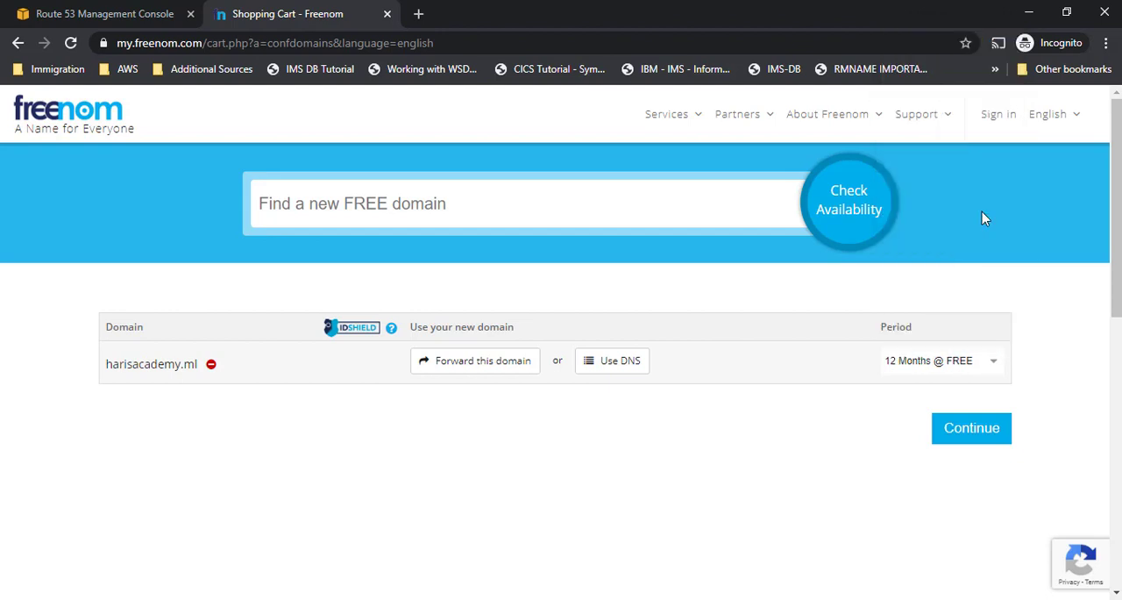
pyautogui.click(988, 442)
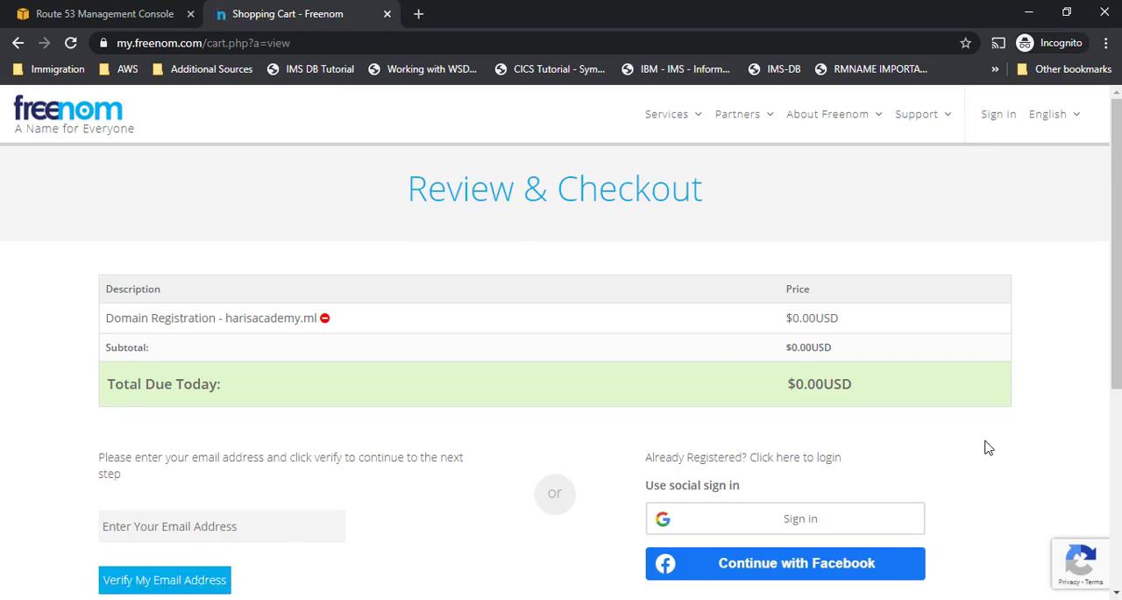
pyautogui.scroll(-3, 988, 448)
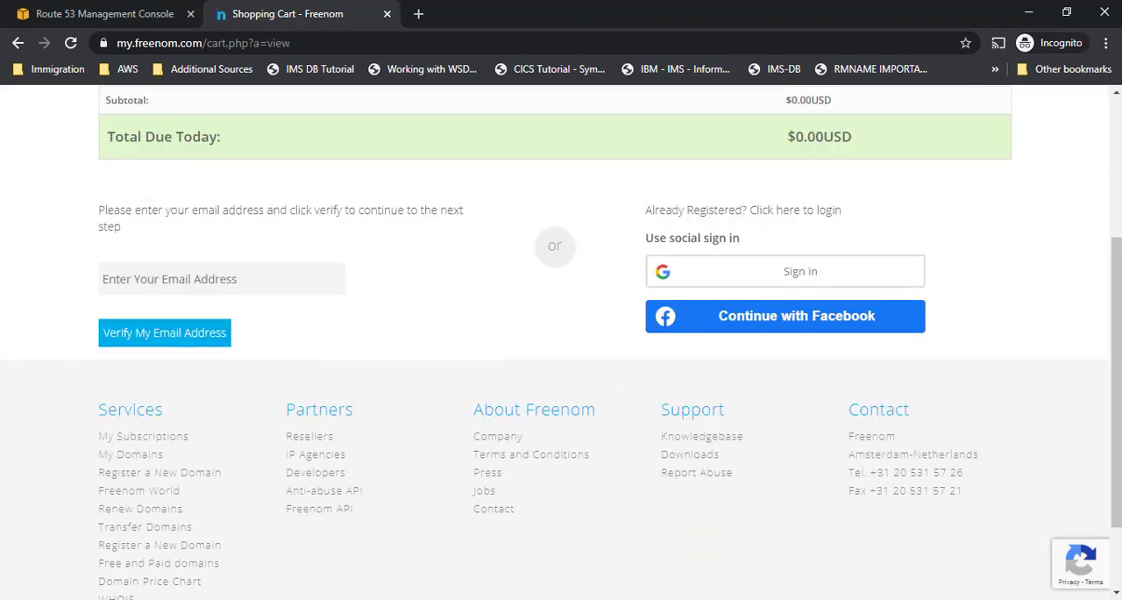
pyautogui.moveTo(1115, 268); pyautogui.dragTo(1104, 130)
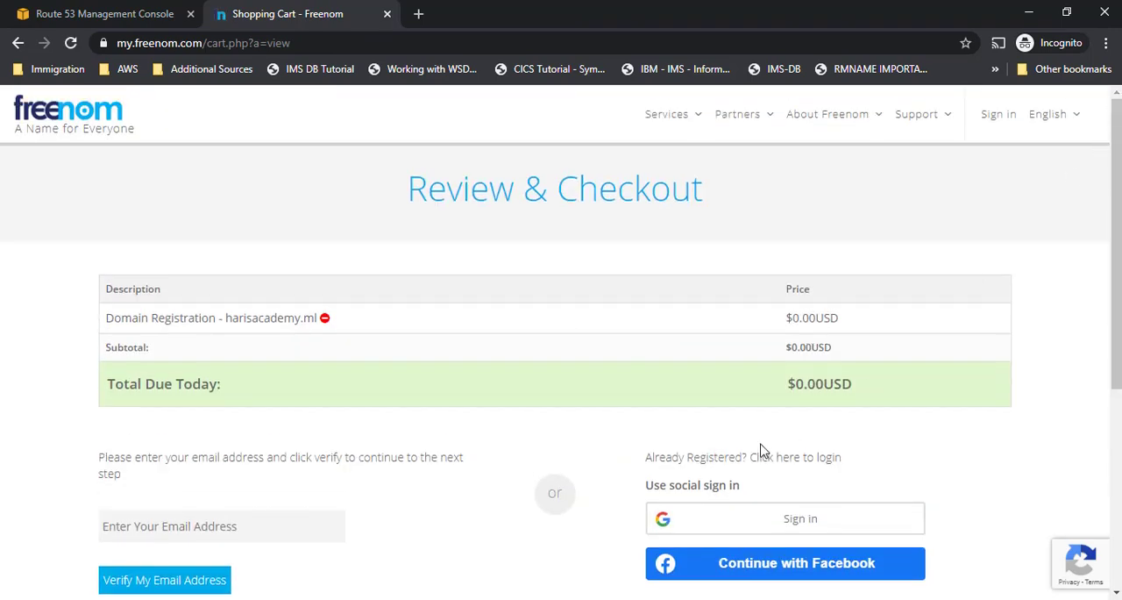
pyautogui.moveTo(226, 321); pyautogui.dragTo(333, 333)
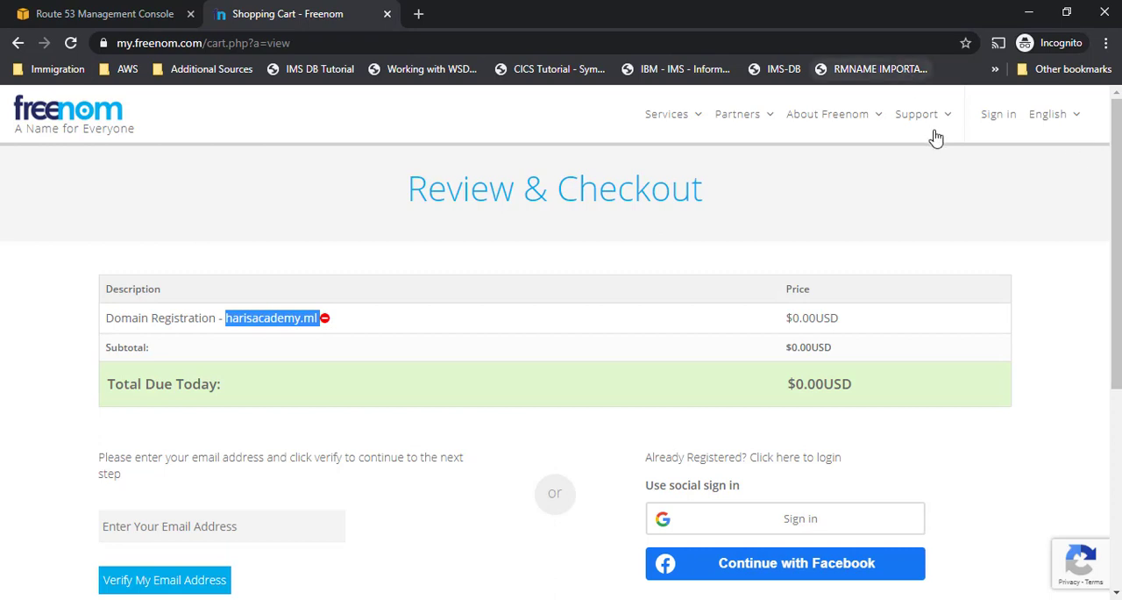
# - Open the Freenom login page and try to sign in with the account name and password
pyautogui.click(998, 122)
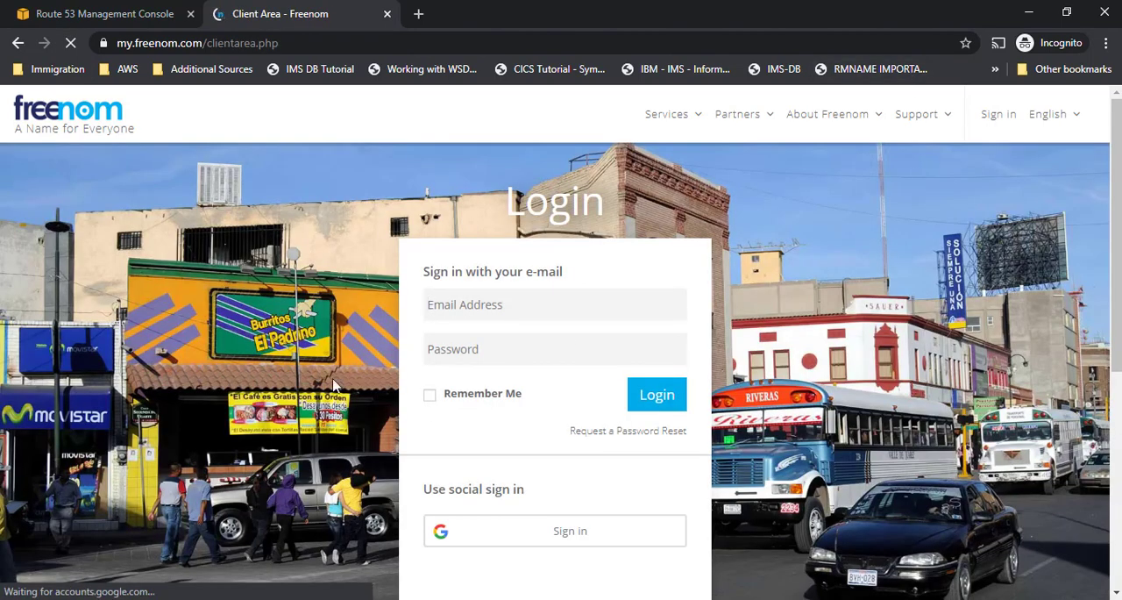
pyautogui.write('harislearningacademy.com')
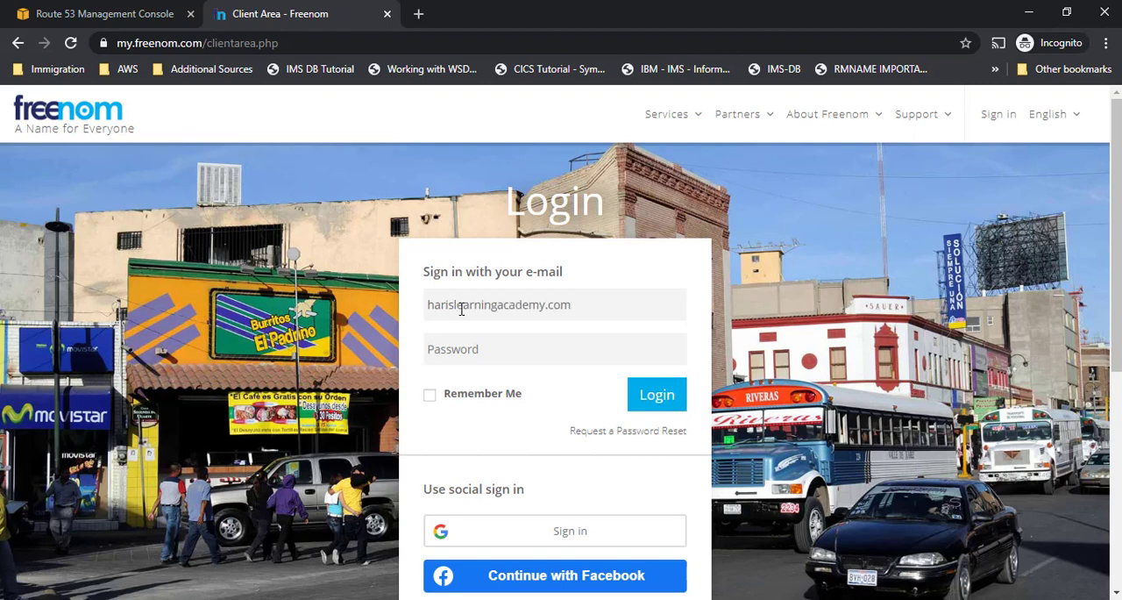
pyautogui.press('Tab')
pyautogui.write('****')
pyautogui.press('Return')
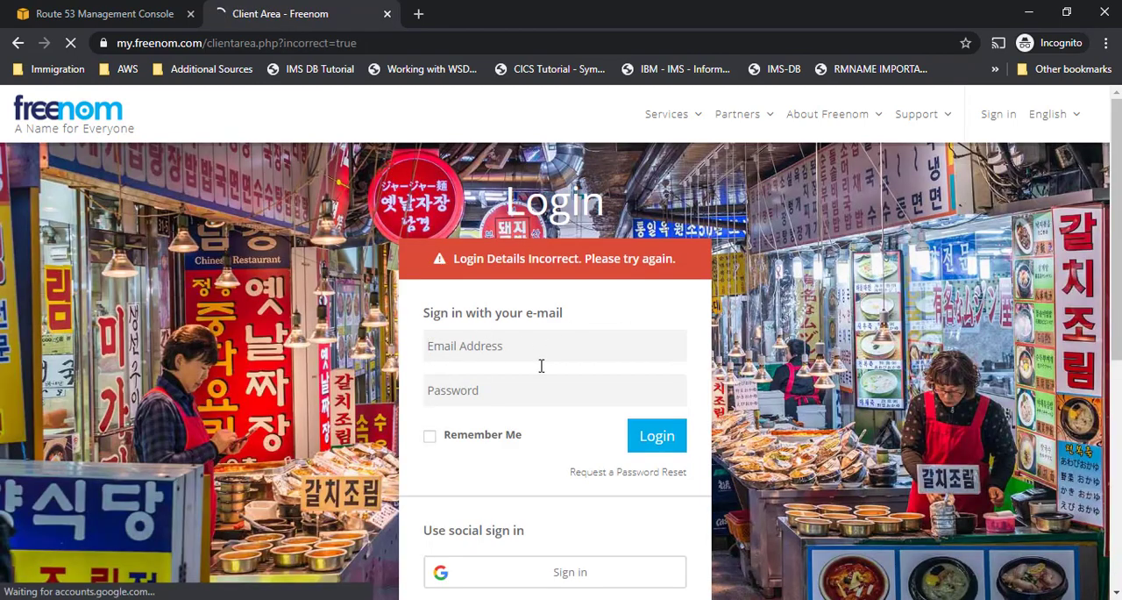
# - Sign in to Freenom with the account's full e-mail address and password
pyautogui.click(568, 359)
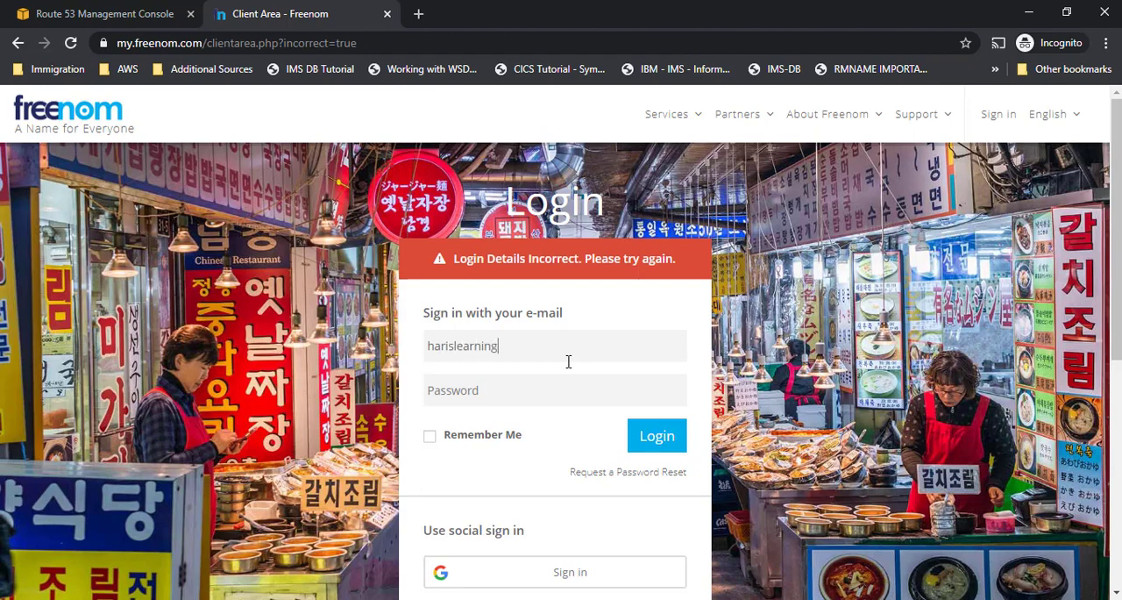
pyautogui.press('Tab')
pyautogui.write('*')
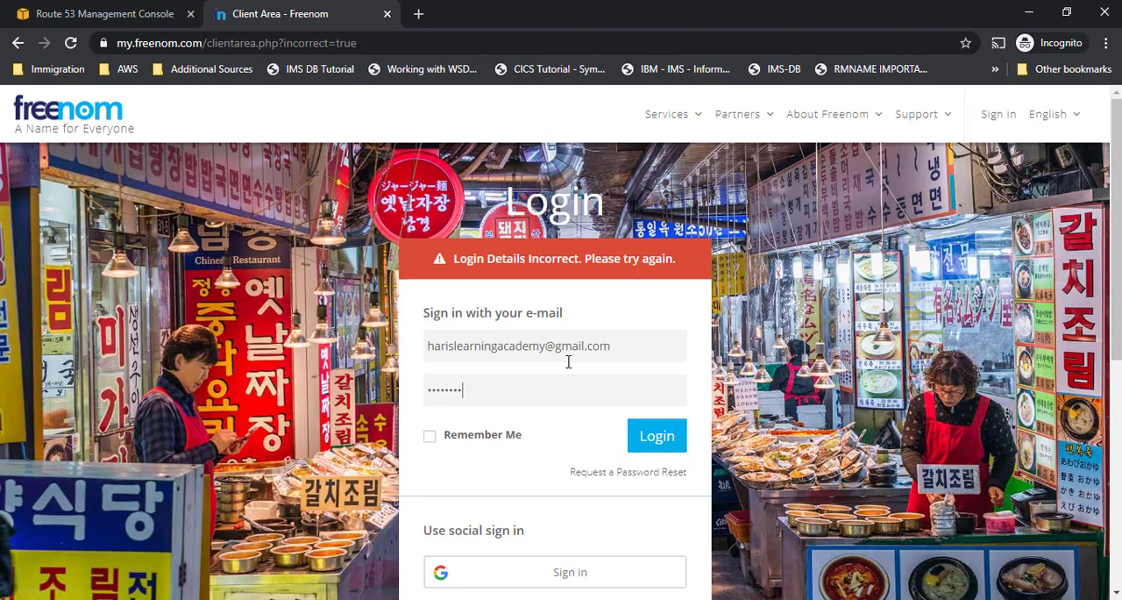
pyautogui.write('***********')
pyautogui.press('Return')
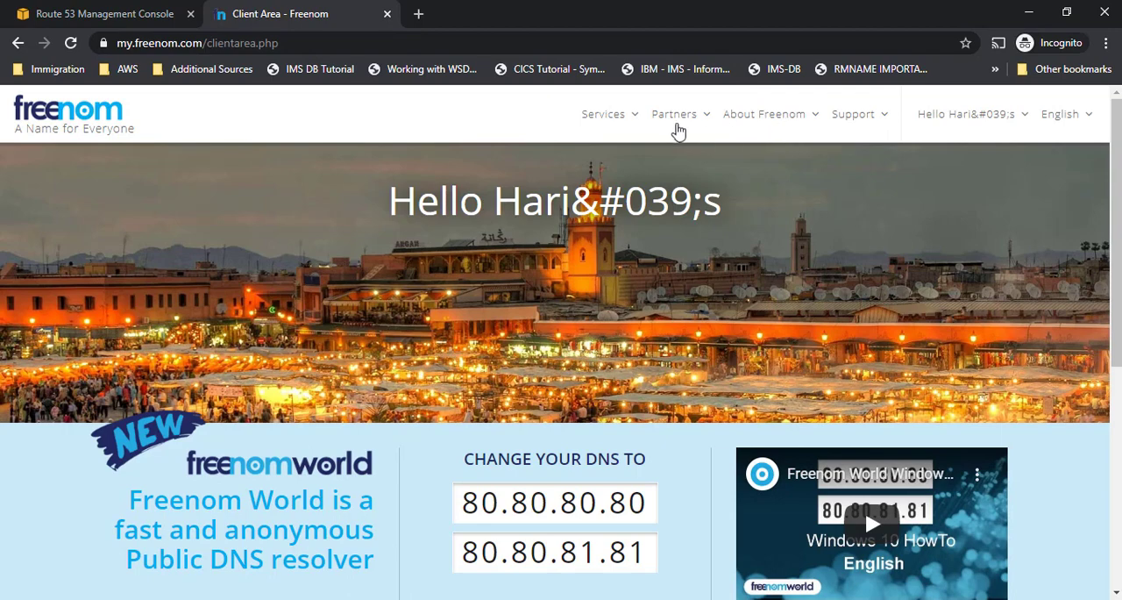
# - Open the nameserver settings of the registered domain harisacademy.tk
pyautogui.click(627, 119)
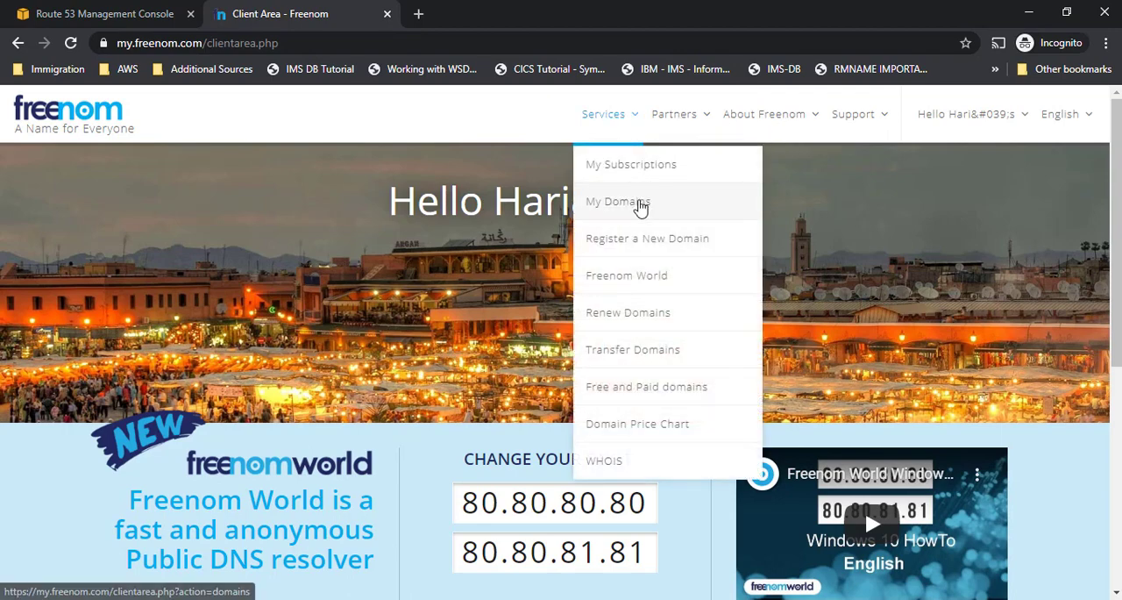
pyautogui.click(639, 204)
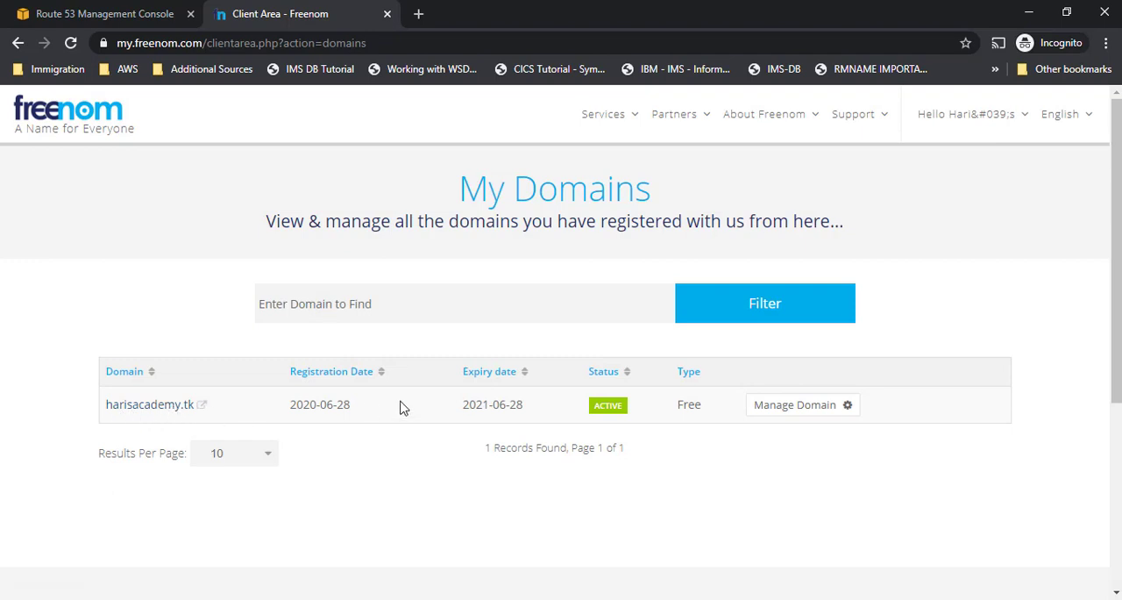
pyautogui.click(796, 404)
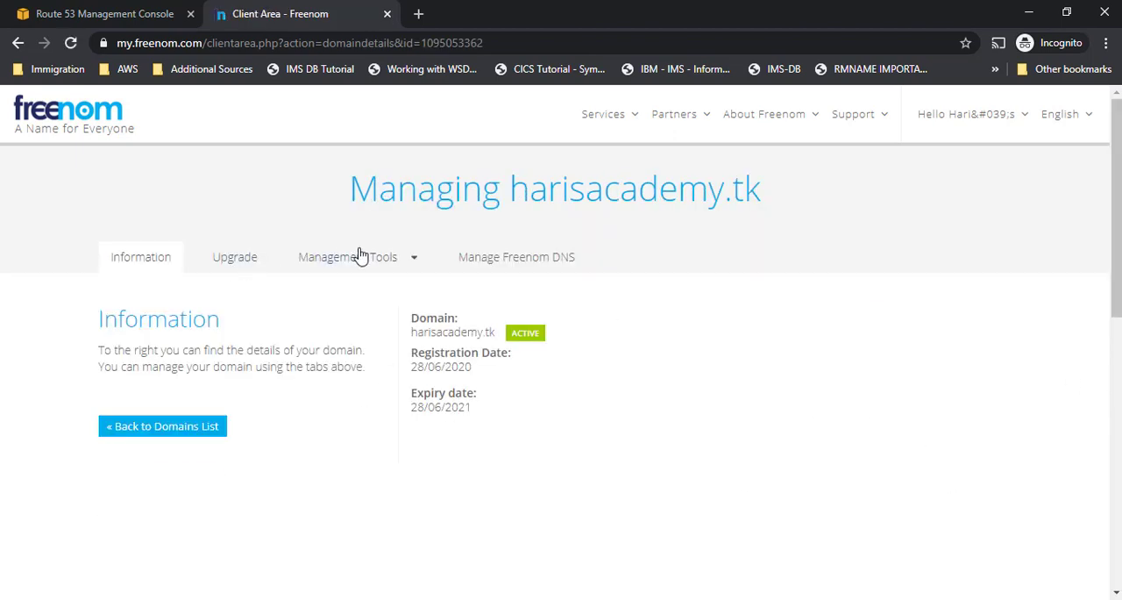
pyautogui.click(363, 258)
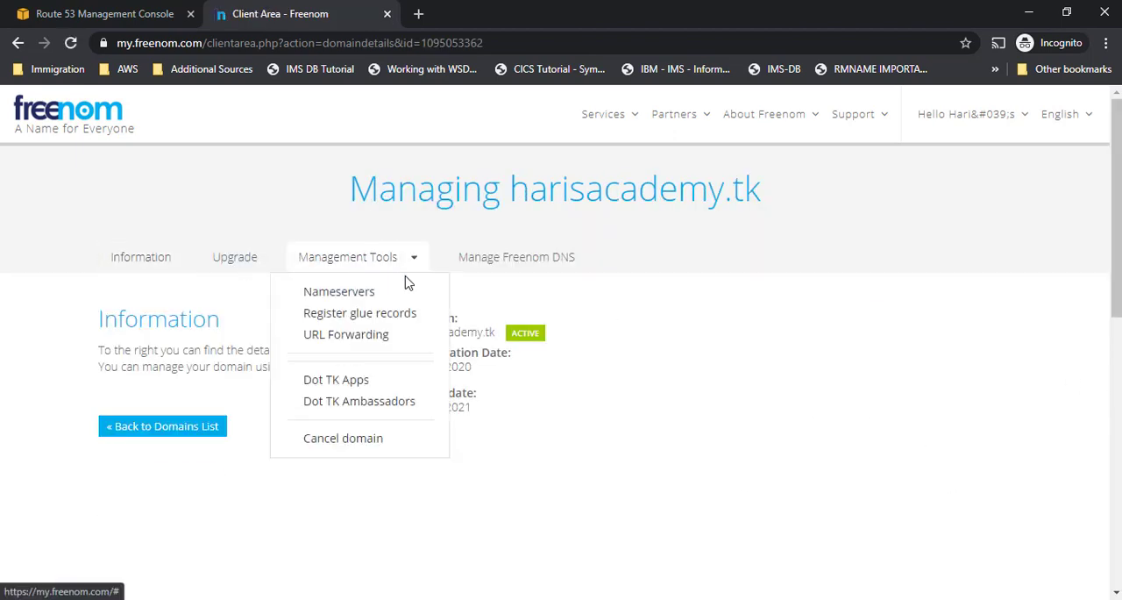
pyautogui.click(339, 292)
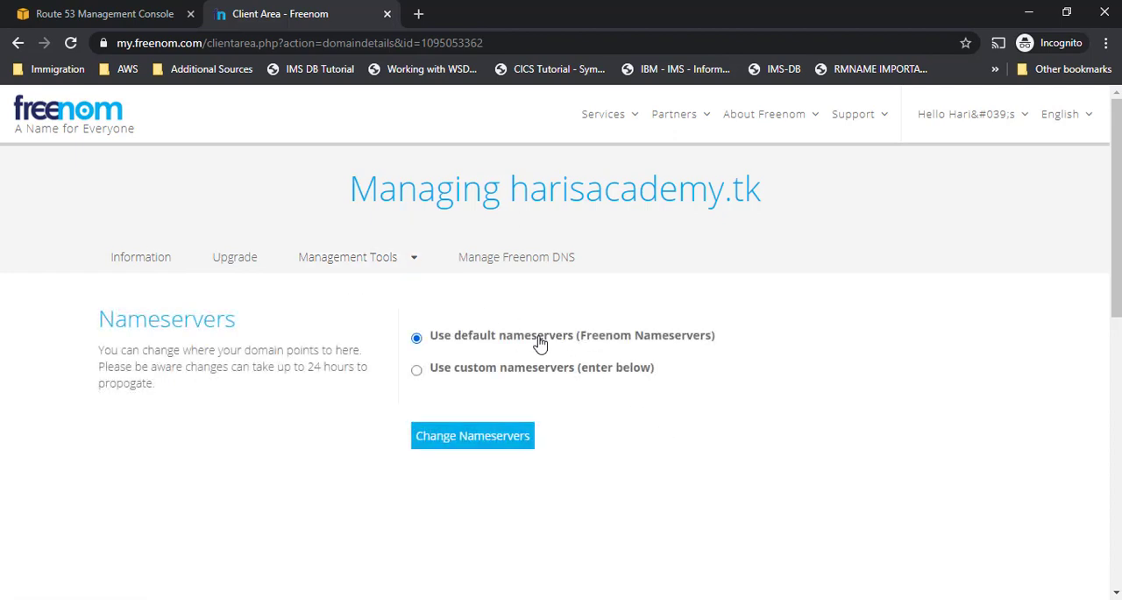
# - Choose custom nameservers instead of the Freenom defaults for harisacademy.tk
pyautogui.moveTo(426, 344); pyautogui.dragTo(739, 353)
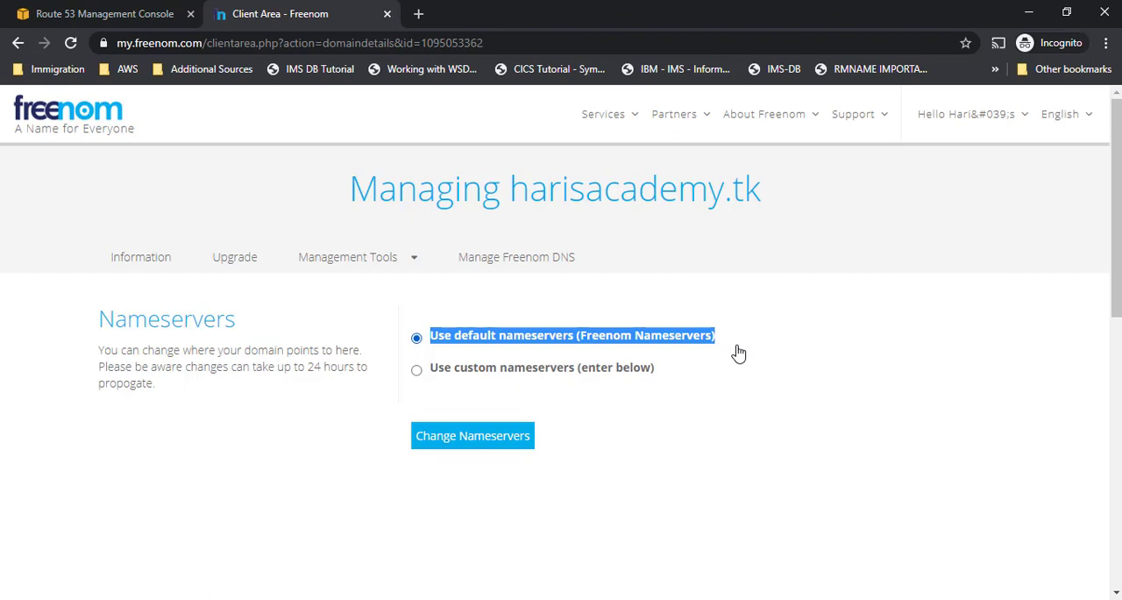
pyautogui.click(499, 368)
pyautogui.scroll(-1, 656, 438)
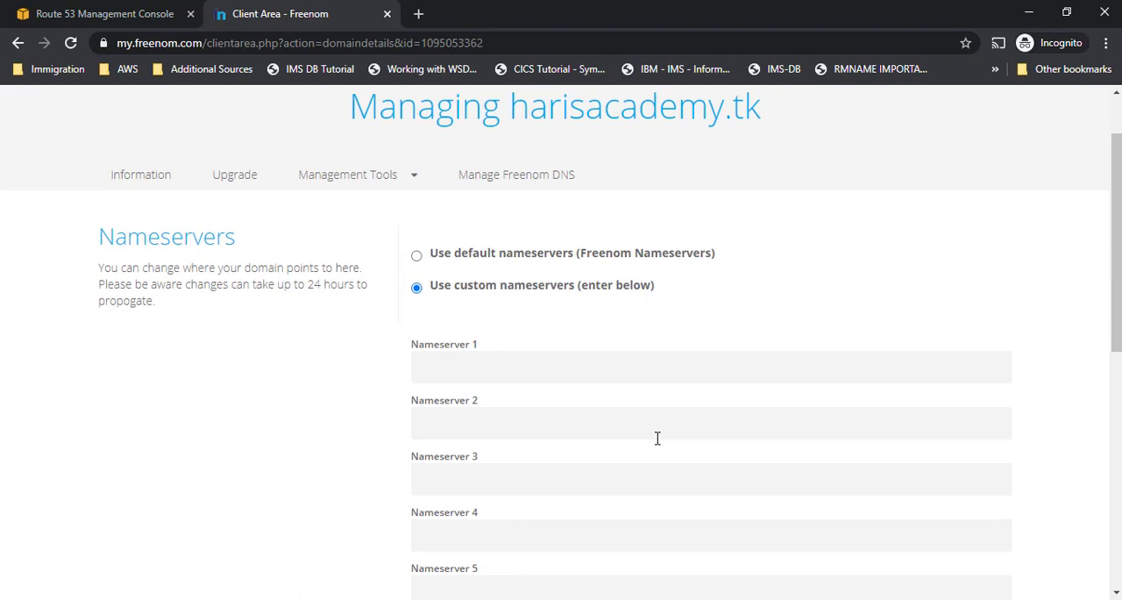
# - Switch to the AWS Route 53 console and open the hosted zones page under DNS management
pyautogui.click(102, 12)
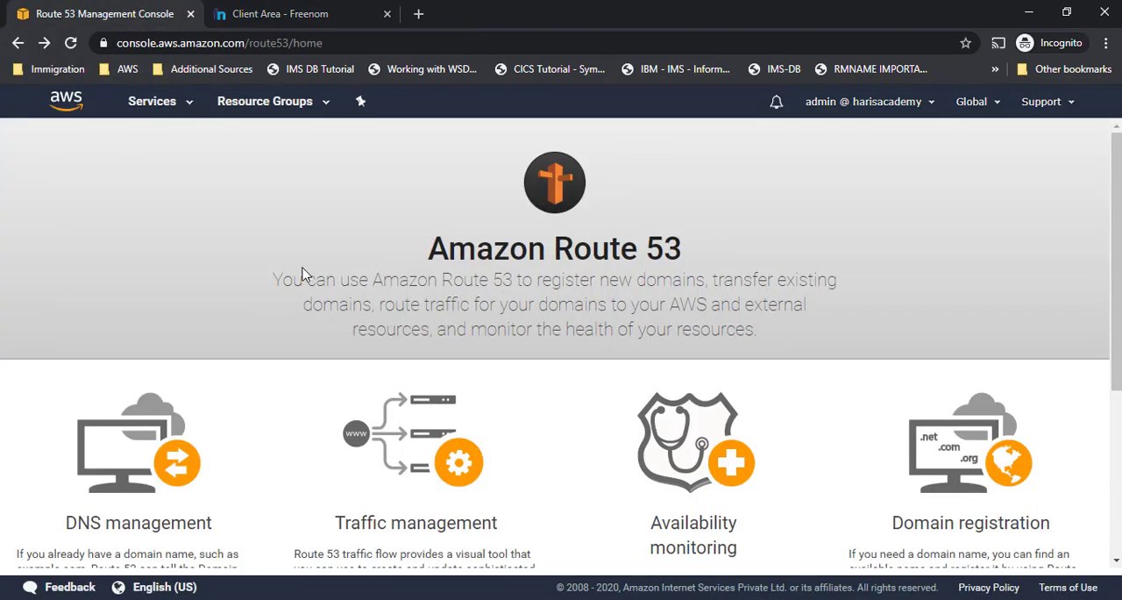
pyautogui.scroll(-3, 306, 275)
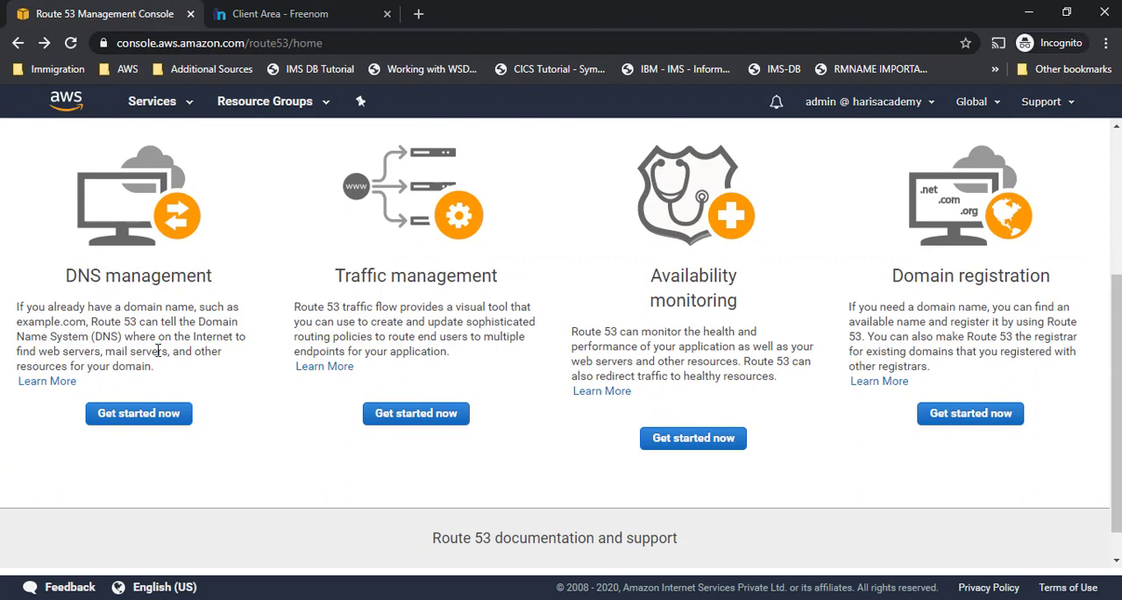
pyautogui.click(141, 413)
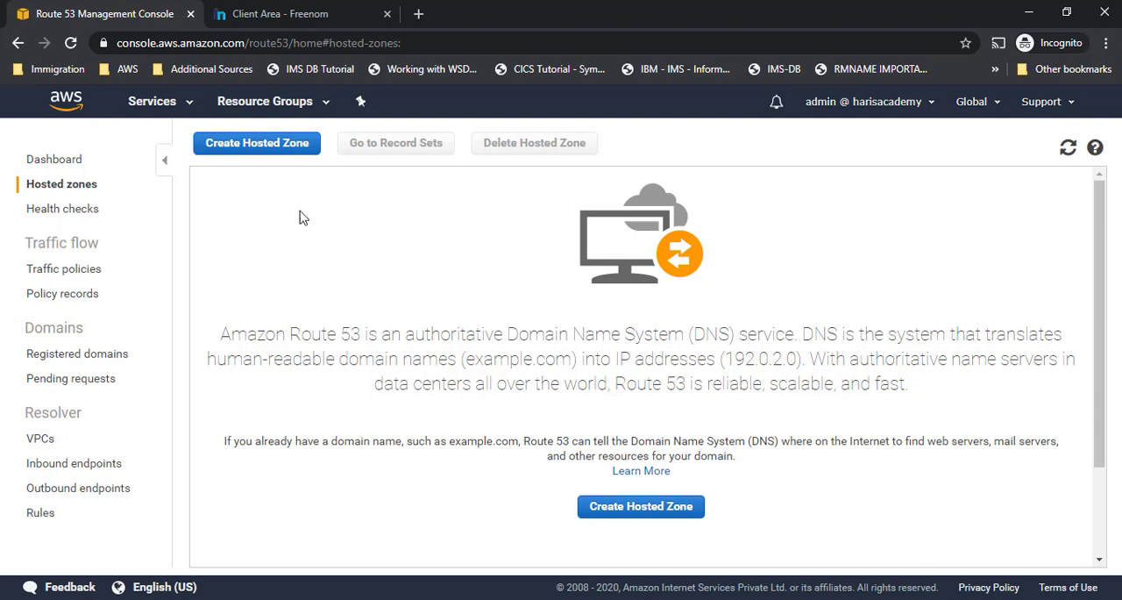
pyautogui.click(278, 147)
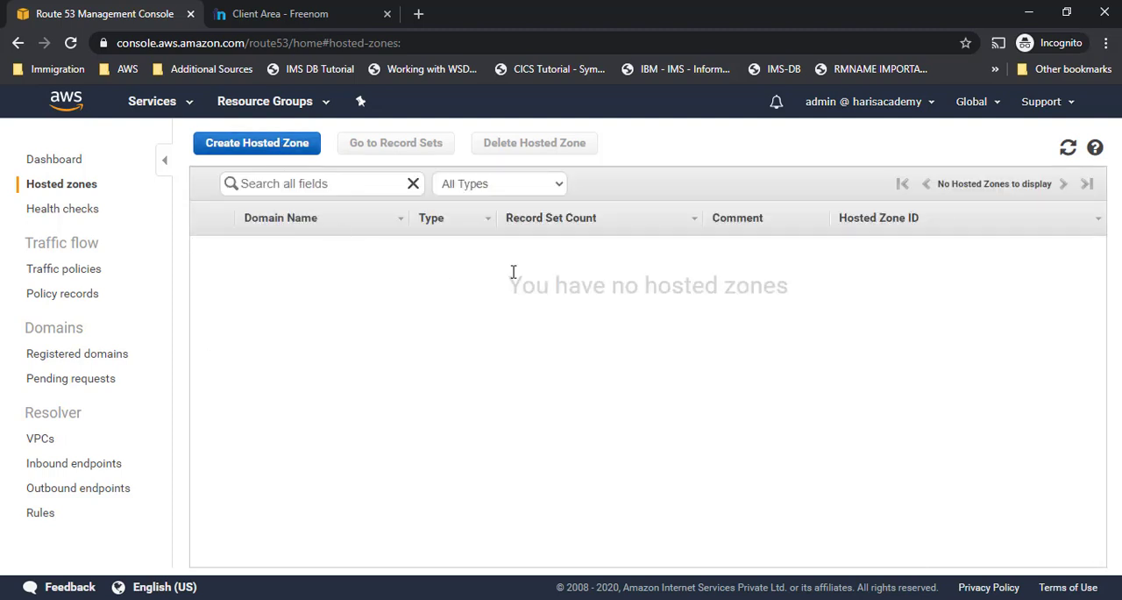
# - Create a public hosted zone for harisacademy.tk, copying the domain name from the Freenom domain page
pyautogui.click(246, 151)
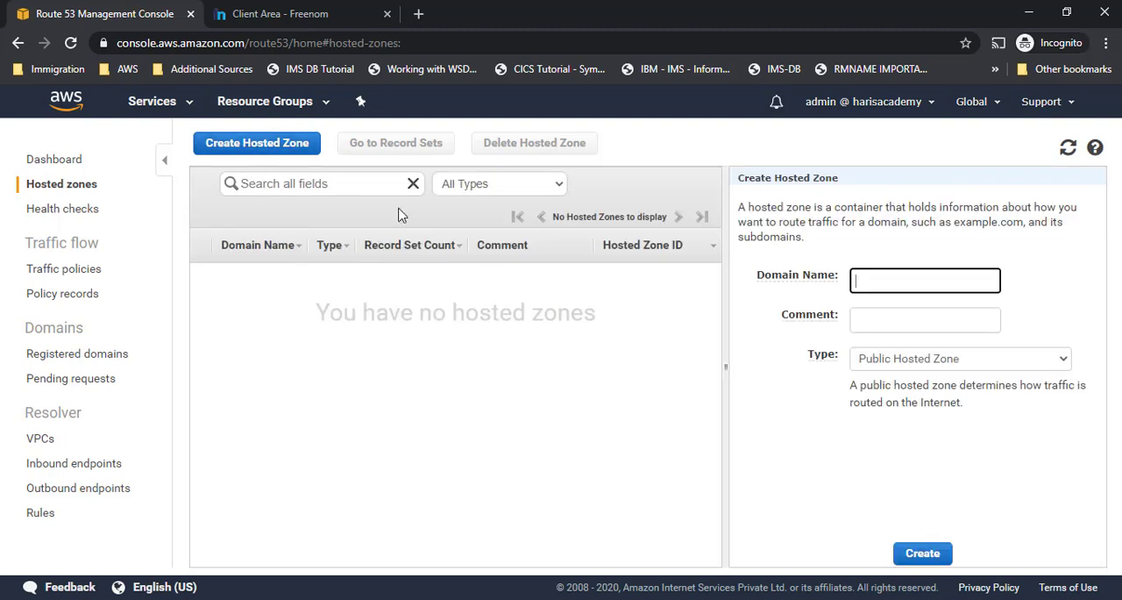
pyautogui.click(336, 13)
pyautogui.scroll(2, 403, 178)
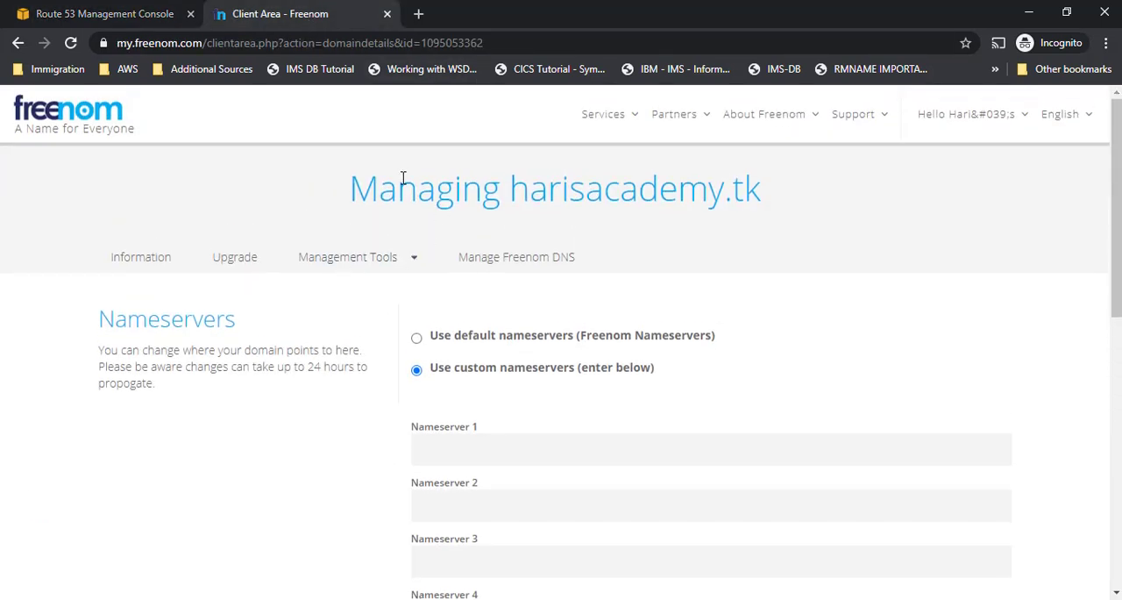
pyautogui.moveTo(510, 187); pyautogui.dragTo(763, 194)
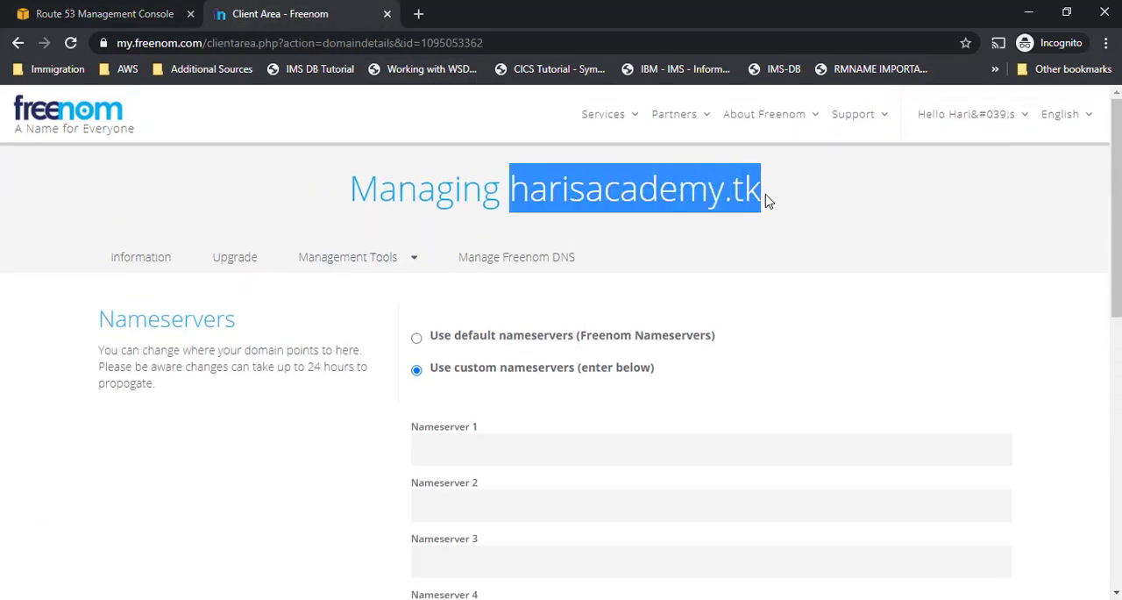
pyautogui.hotkey('ctrl', 'c')
pyautogui.click(95, 14)
pyautogui.hotkey('ctrl', 'v')
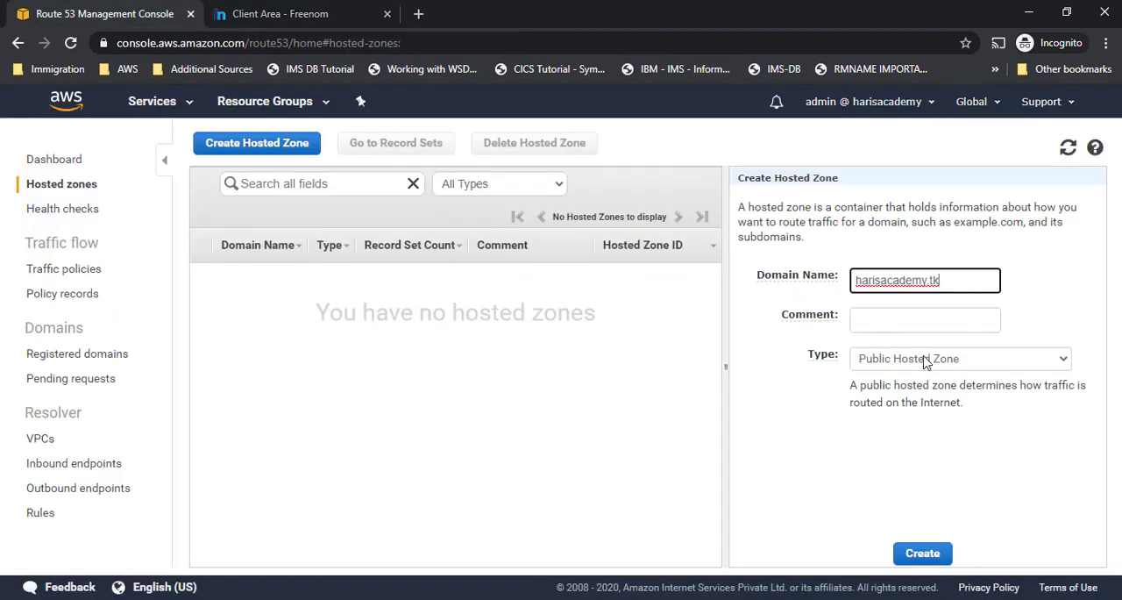
pyautogui.click(938, 561)
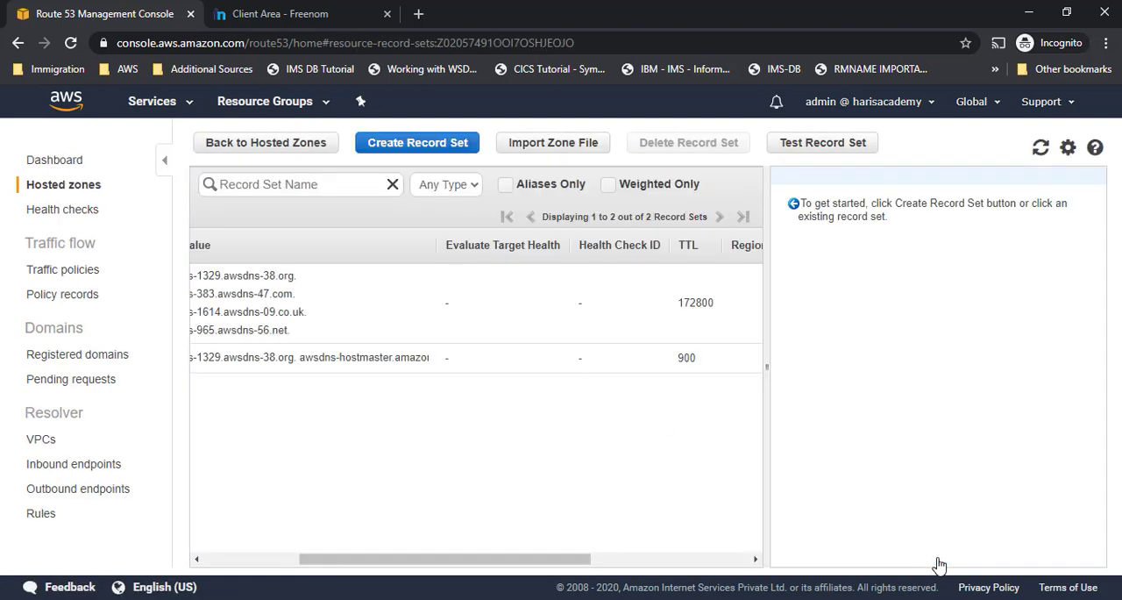
# - Examine the SOA and NS records of the new hosted zone and compare the name server values with Freenom's nameserver fields
pyautogui.moveTo(589, 559); pyautogui.dragTo(441, 561)
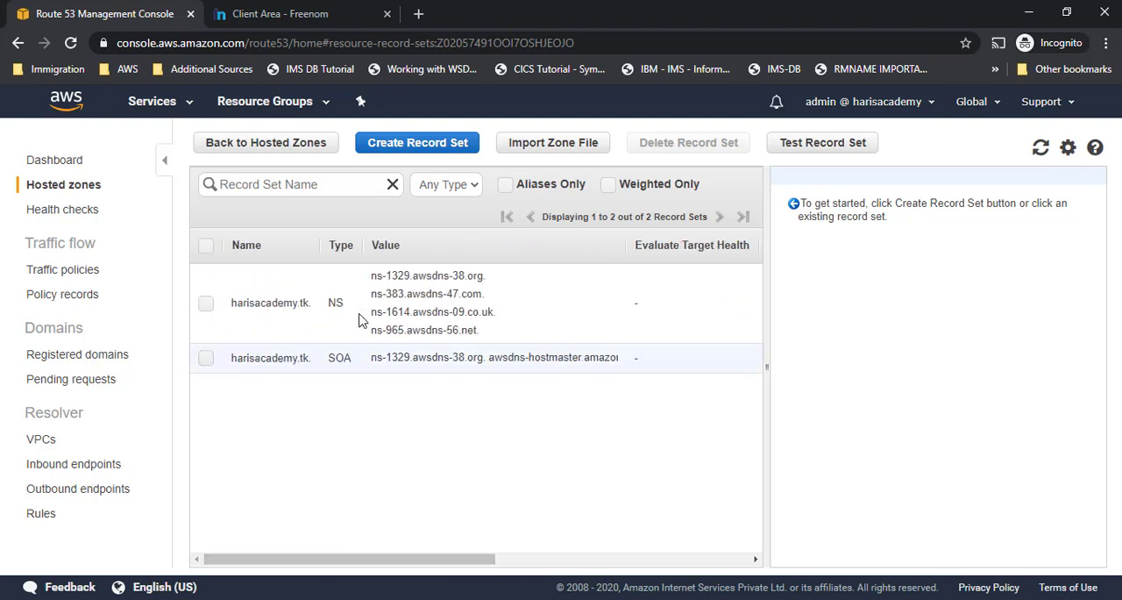
pyautogui.click(333, 359)
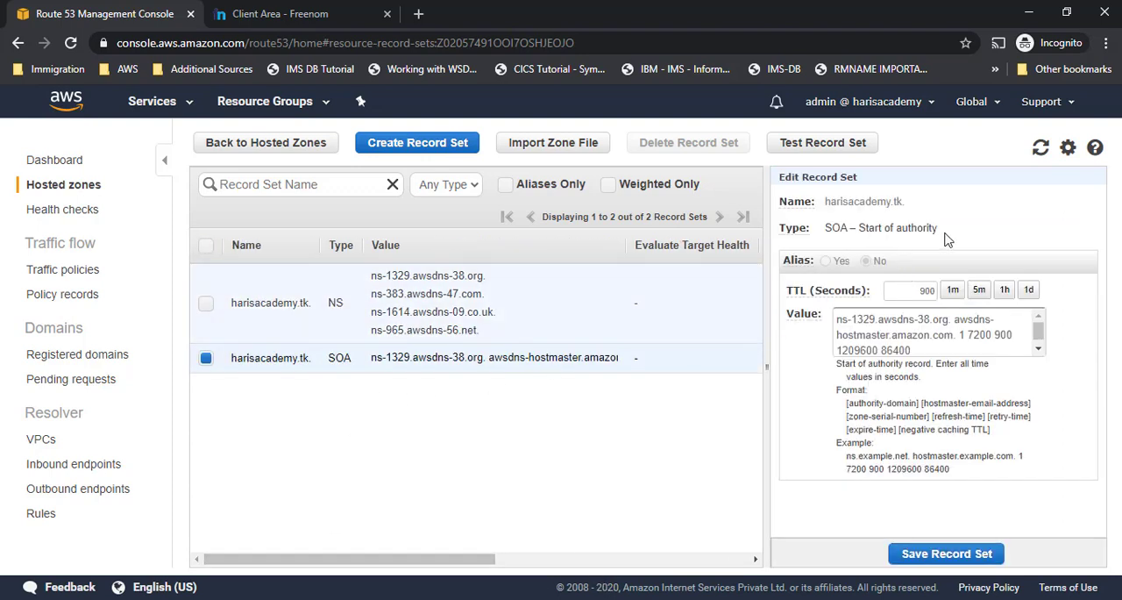
pyautogui.moveTo(376, 276); pyautogui.dragTo(490, 342)
pyautogui.click(491, 342)
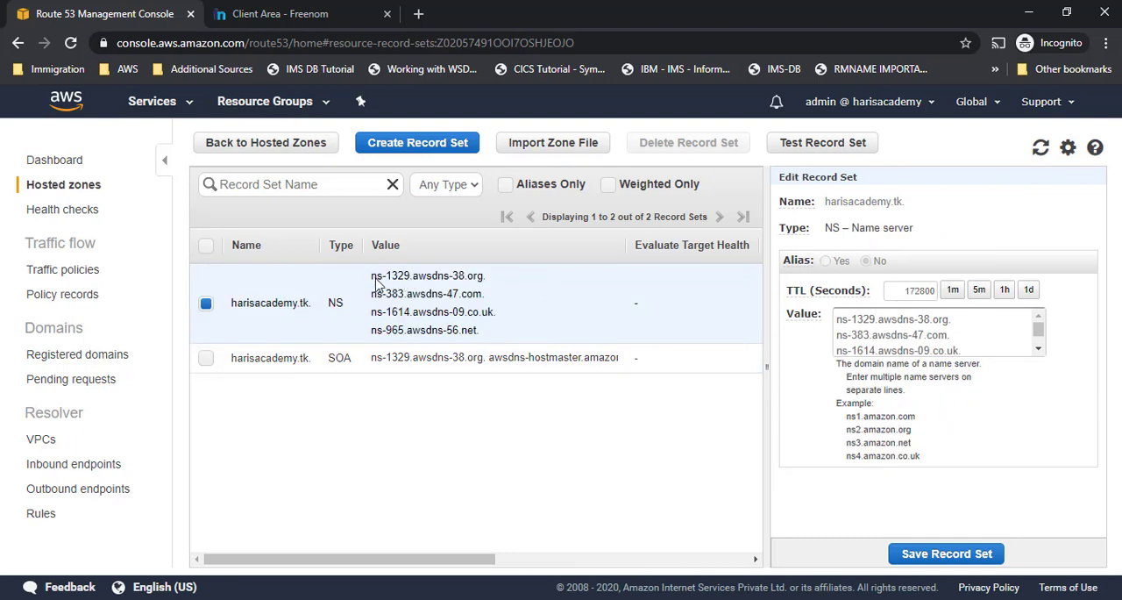
pyautogui.moveTo(371, 275); pyautogui.dragTo(492, 344)
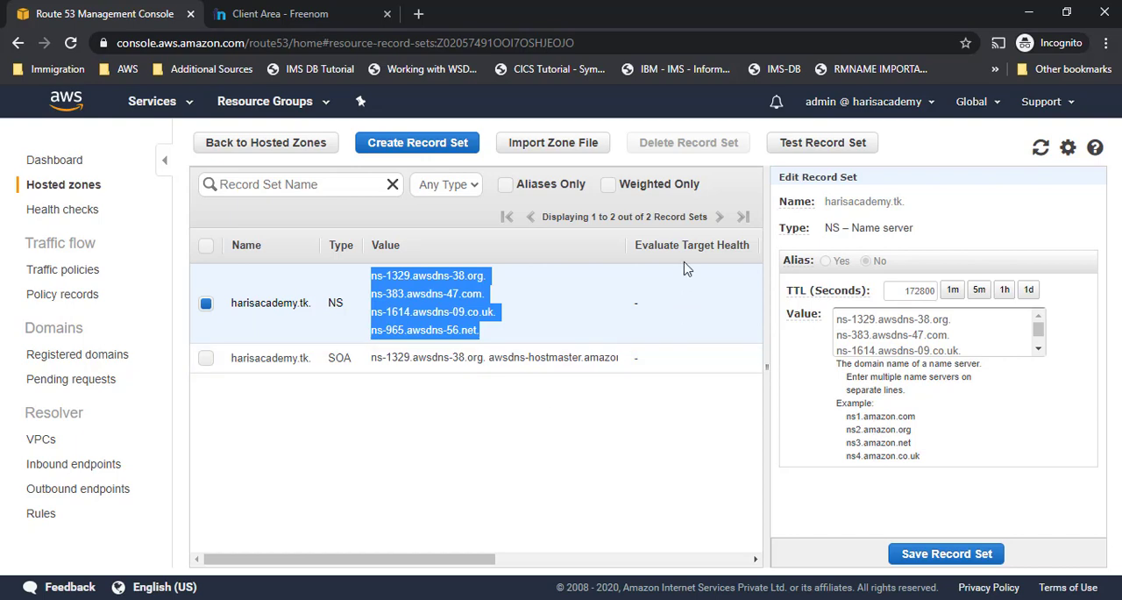
pyautogui.click(262, 14)
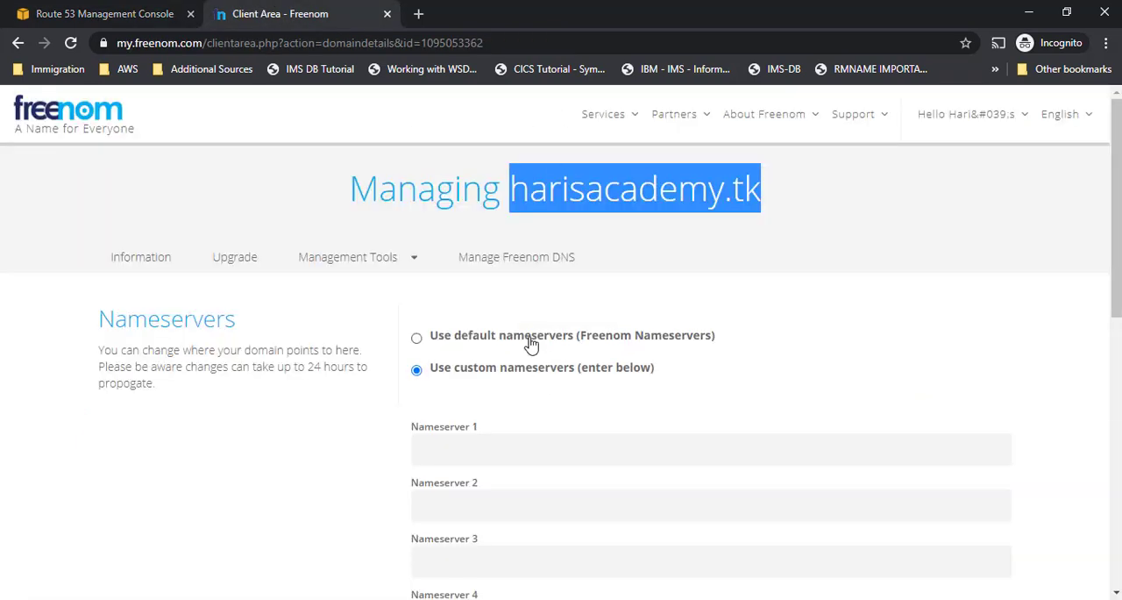
pyautogui.click(118, 14)
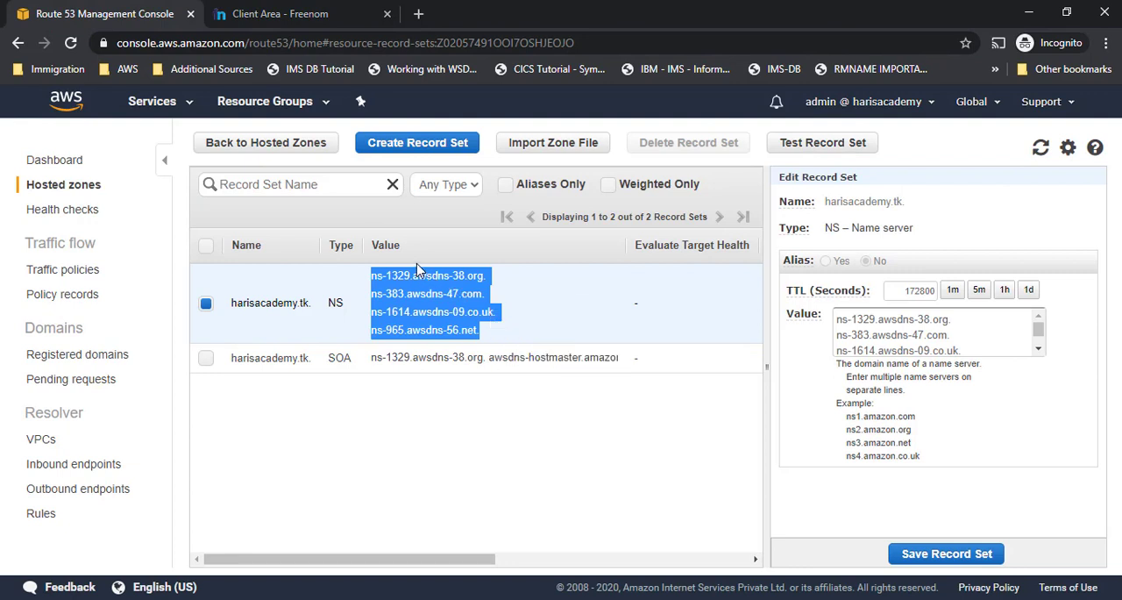
pyautogui.click(334, 16)
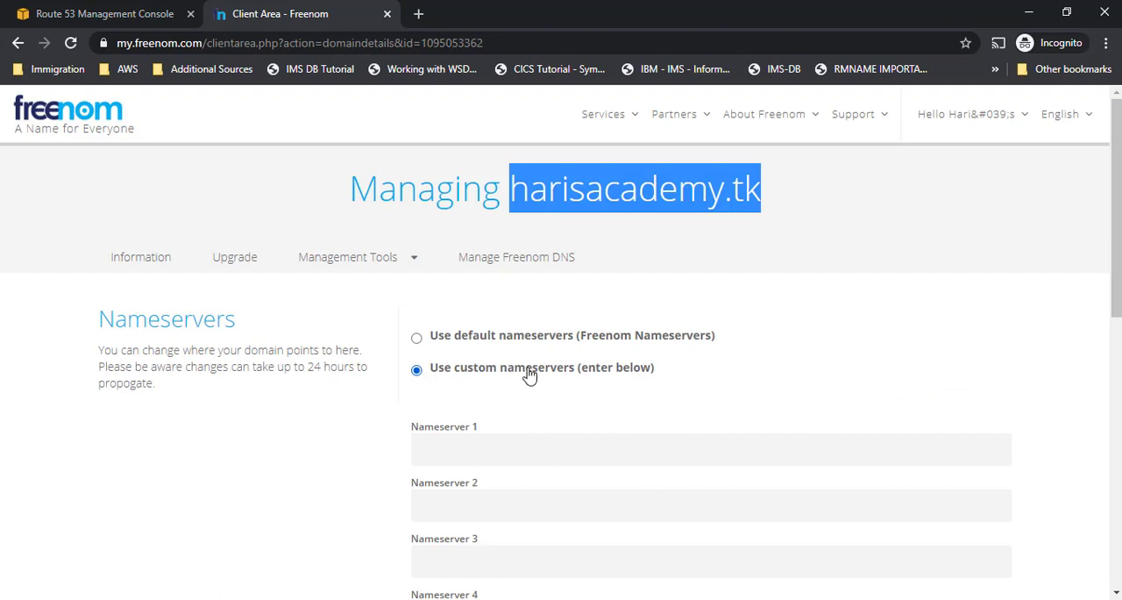
# - Copy the first Route 53 name server into Freenom's Nameserver 1 as ns-1329.awsdns-38.org, without the trailing dot
pyautogui.click(196, 10)
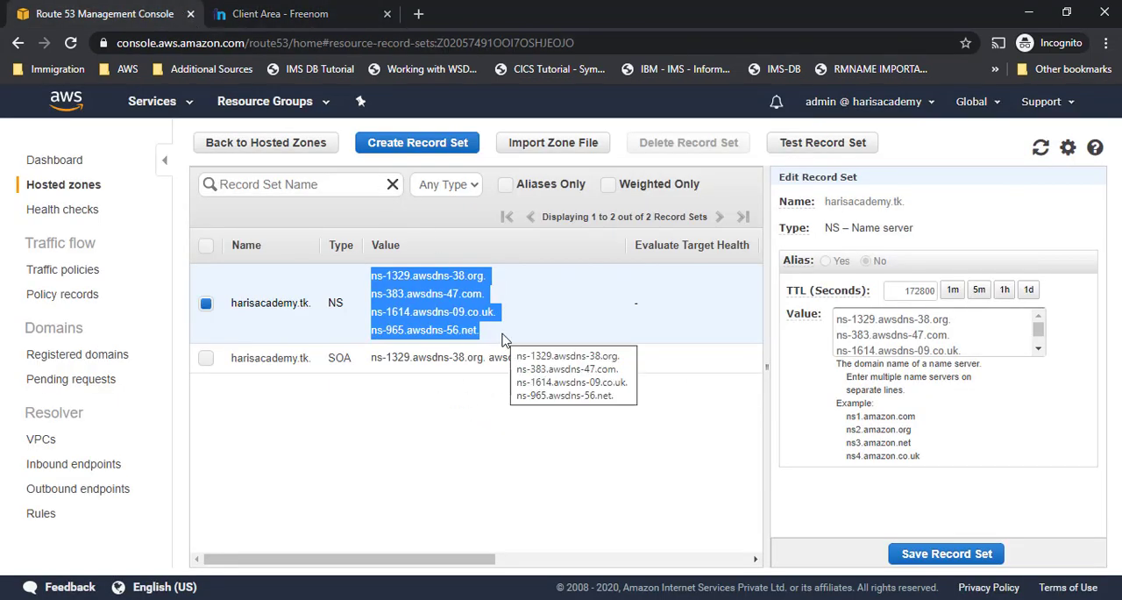
pyautogui.click(851, 326)
pyautogui.moveTo(837, 320); pyautogui.dragTo(972, 312)
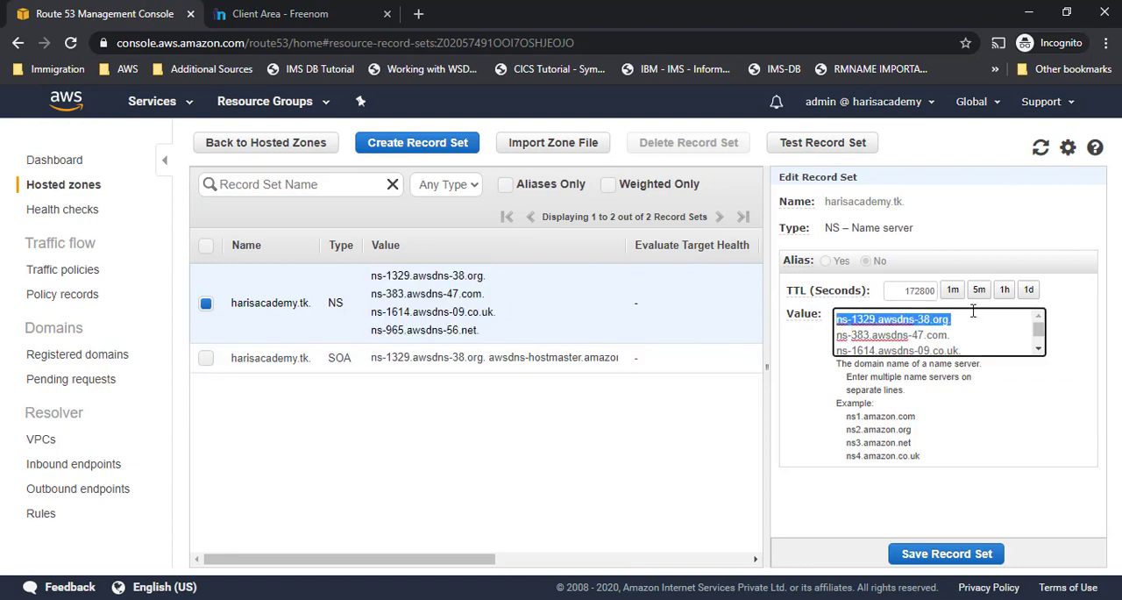
pyautogui.click(280, 13)
pyautogui.click(476, 454)
pyautogui.hotkey('ctrl', 'v')
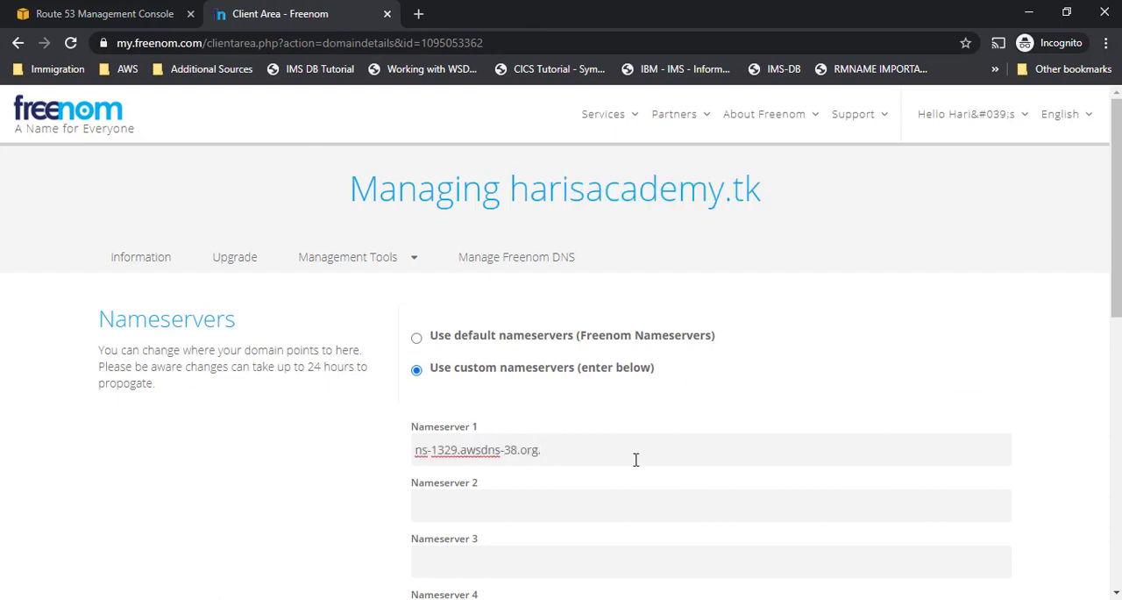
pyautogui.scroll(-2, 623, 462)
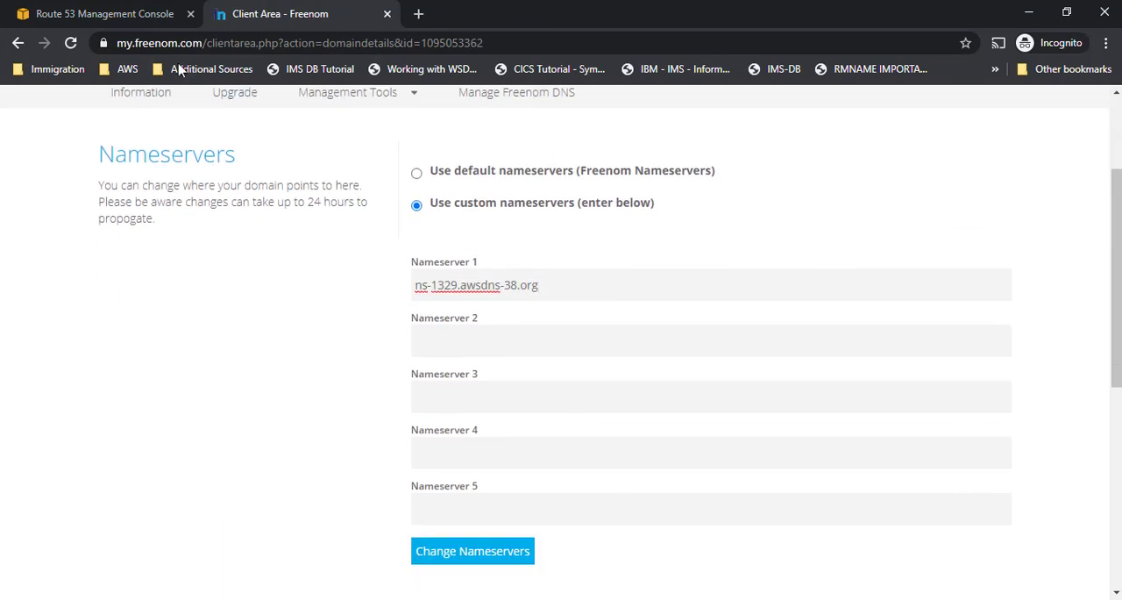
# - Copy ns-383.awsdns-47.com from the Route 53 NS record into Freenom's Nameserver 2
pyautogui.click(114, 13)
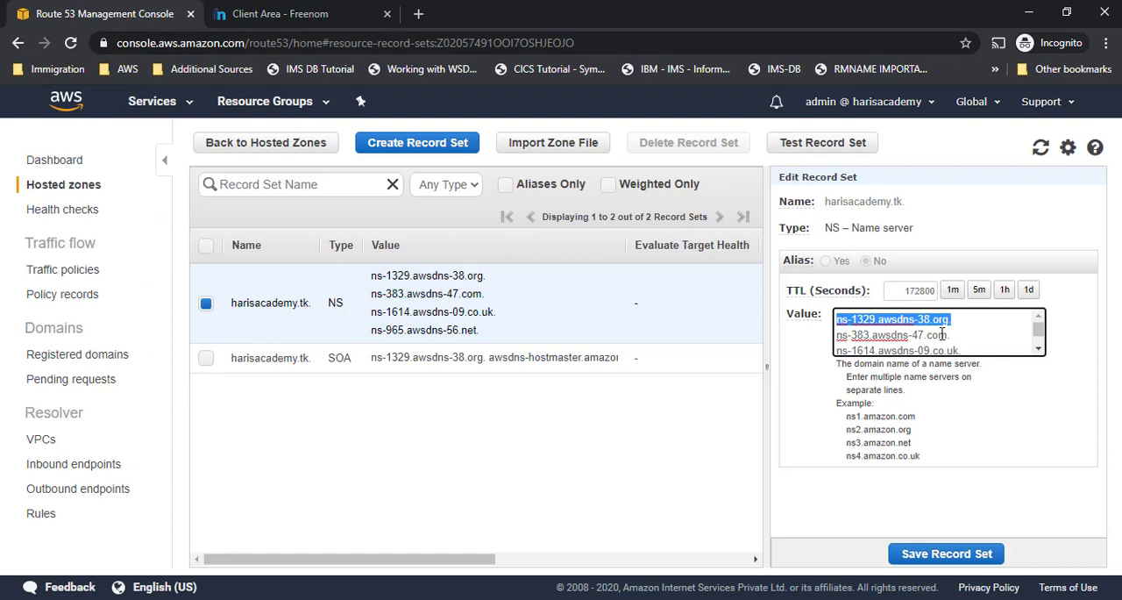
pyautogui.moveTo(945, 334); pyautogui.dragTo(836, 339)
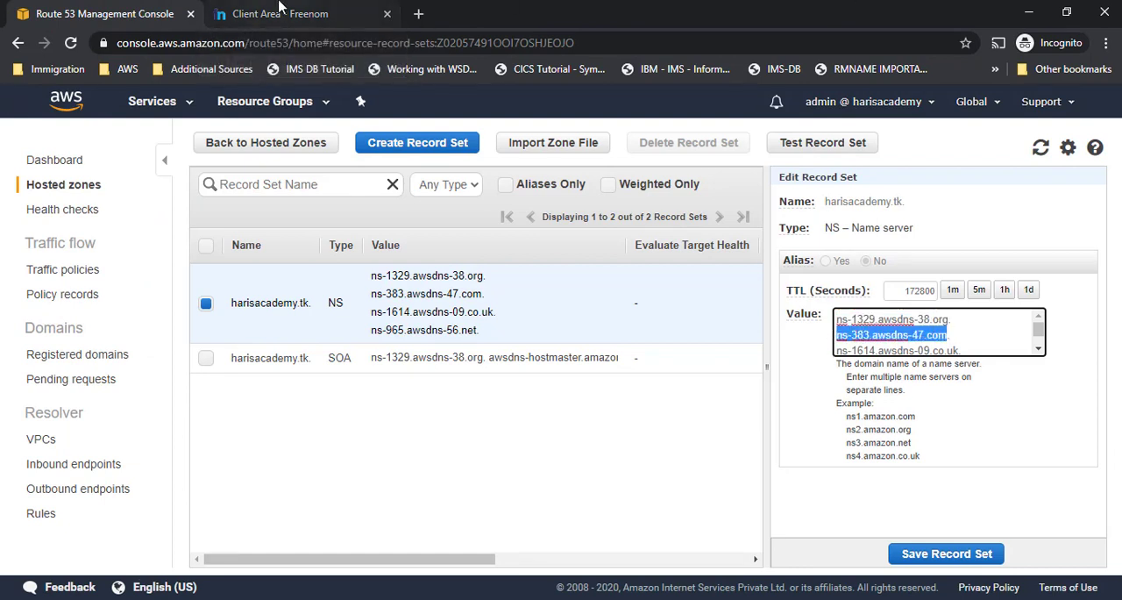
pyautogui.click(232, 12)
pyautogui.click(530, 352)
pyautogui.hotkey('ctrl', 'v')
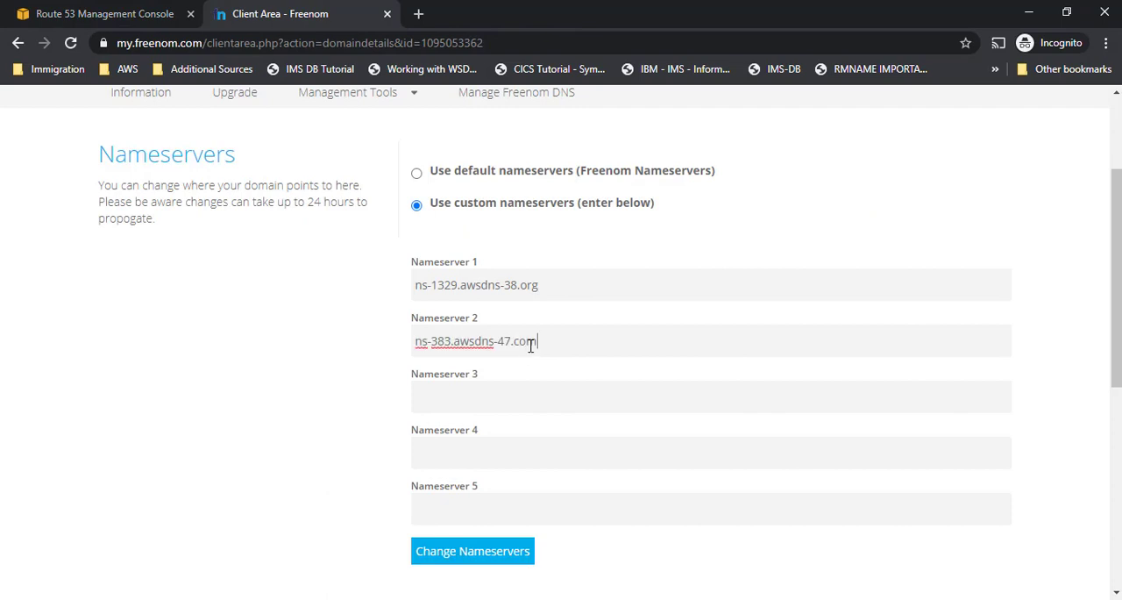
# - Copy ns-1614.awsdns-09.co.uk from the Route 53 NS record into Freenom's Nameserver 3
pyautogui.click(482, 395)
pyautogui.click(77, 13)
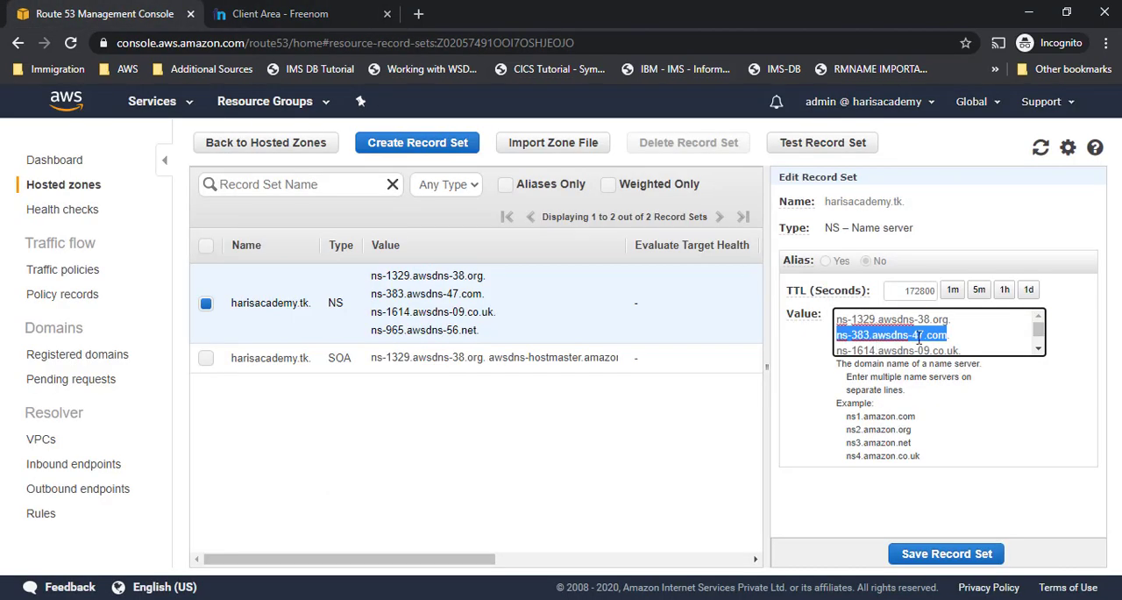
pyautogui.scroll(-1, 932, 348)
pyautogui.moveTo(840, 329); pyautogui.dragTo(963, 327)
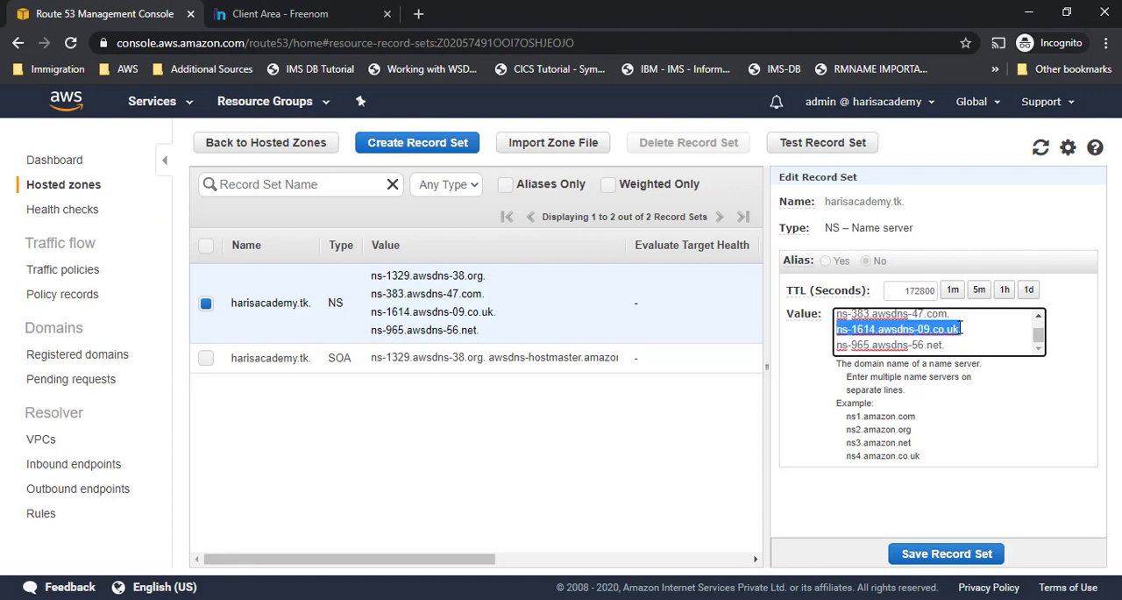
pyautogui.click(280, 14)
pyautogui.hotkey('ctrl', 'v')
# - Copy ns-965.awsdns-56.net from the Route 53 NS record into Freenom's Nameserver 4 and submit the nameserver changes
pyautogui.click(476, 447)
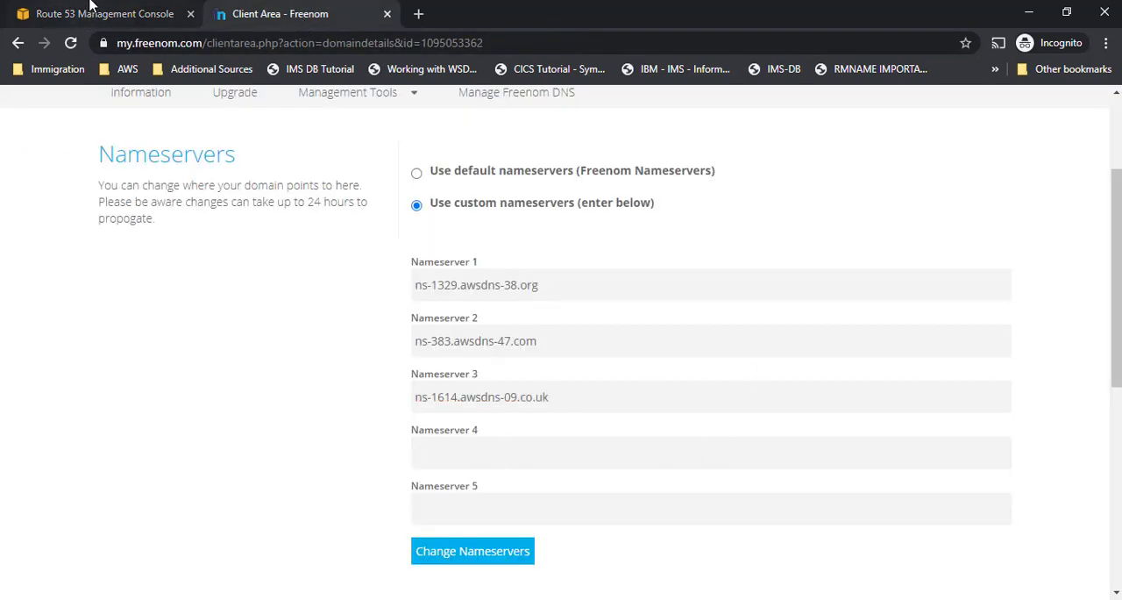
pyautogui.click(93, 10)
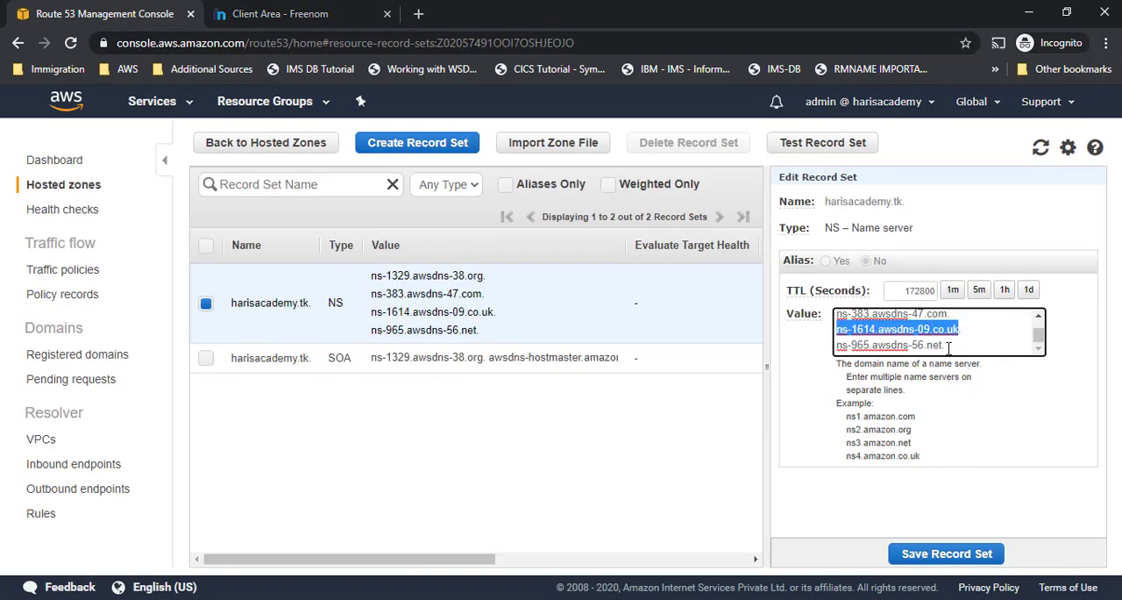
pyautogui.moveTo(947, 348); pyautogui.dragTo(820, 351)
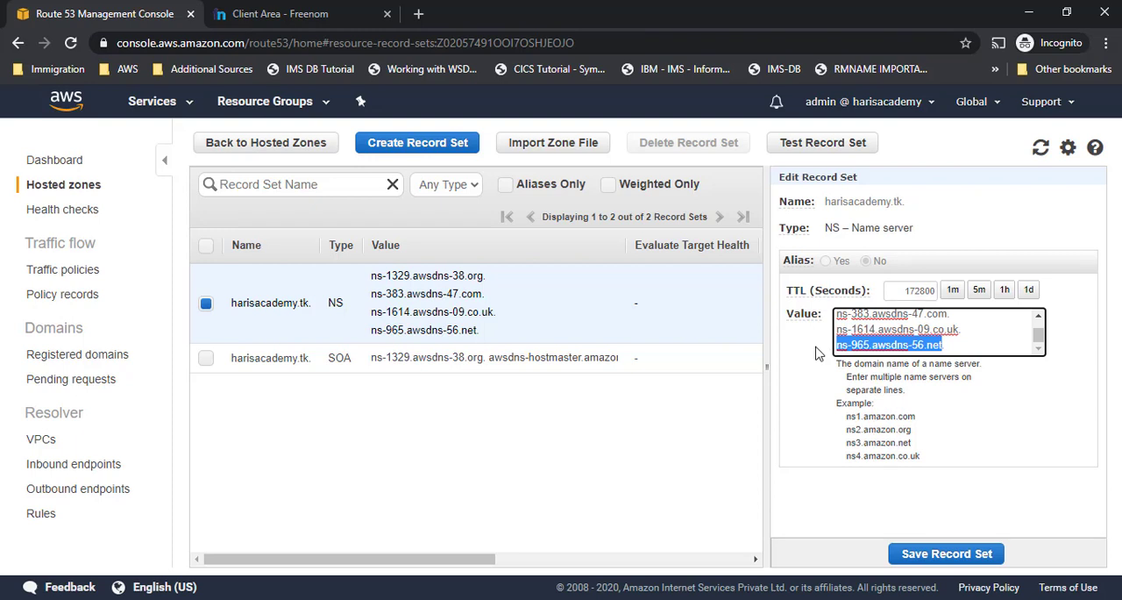
pyautogui.click(246, 9)
pyautogui.hotkey('ctrl', 'v')
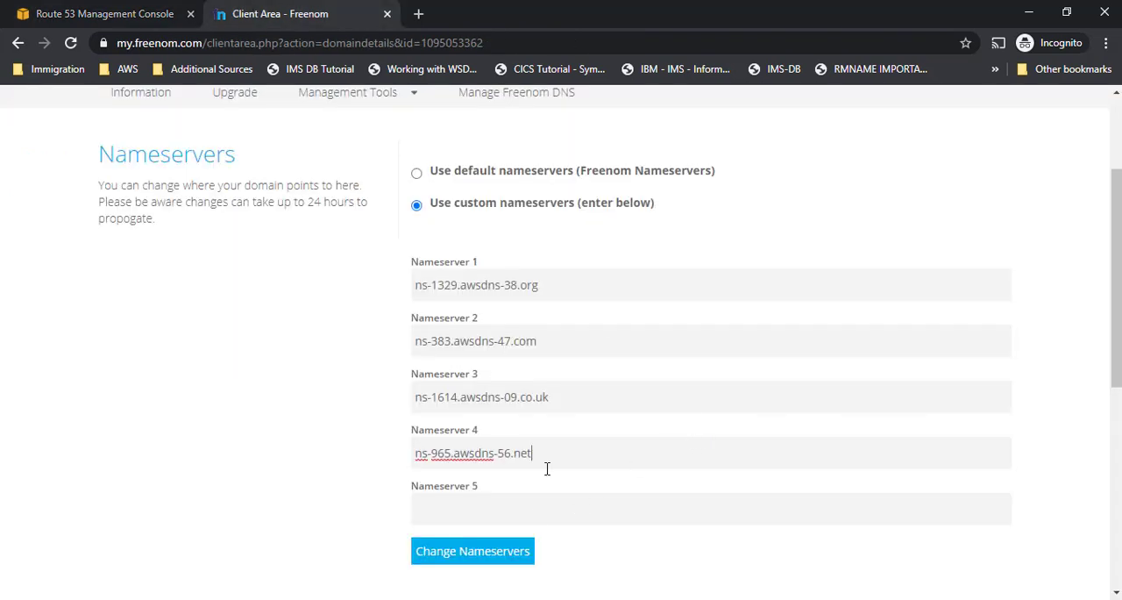
pyautogui.click(496, 561)
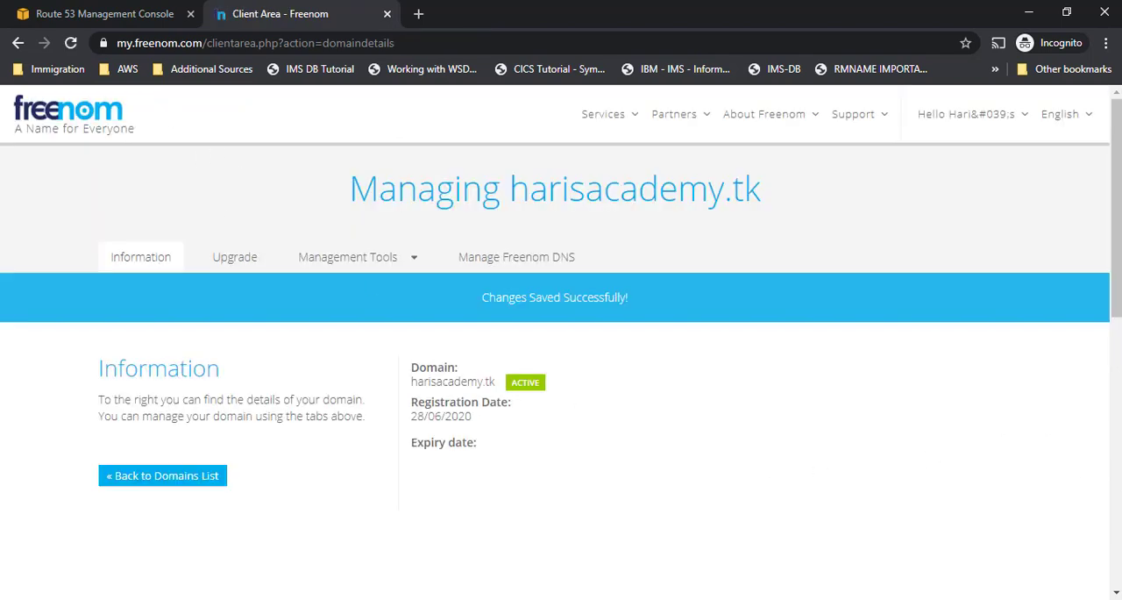
# - Return to the Route 53 hosted zone and start a new record set named aws with type A – IPv4 address
pyautogui.click(104, 16)
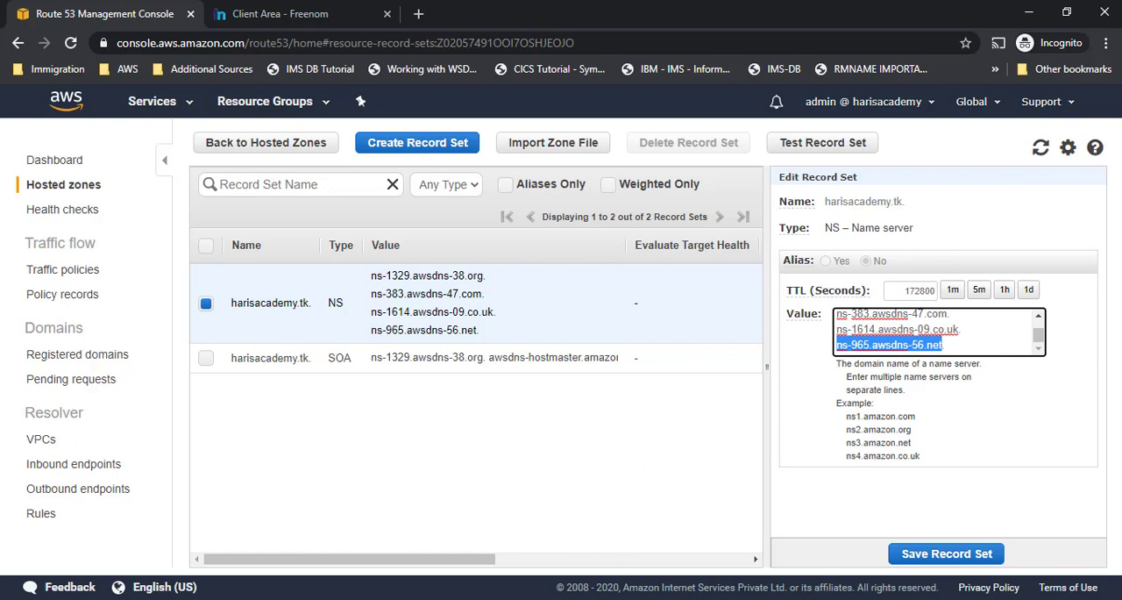
pyautogui.hotkey('alt', 'Tab')
pyautogui.click(641, 443)
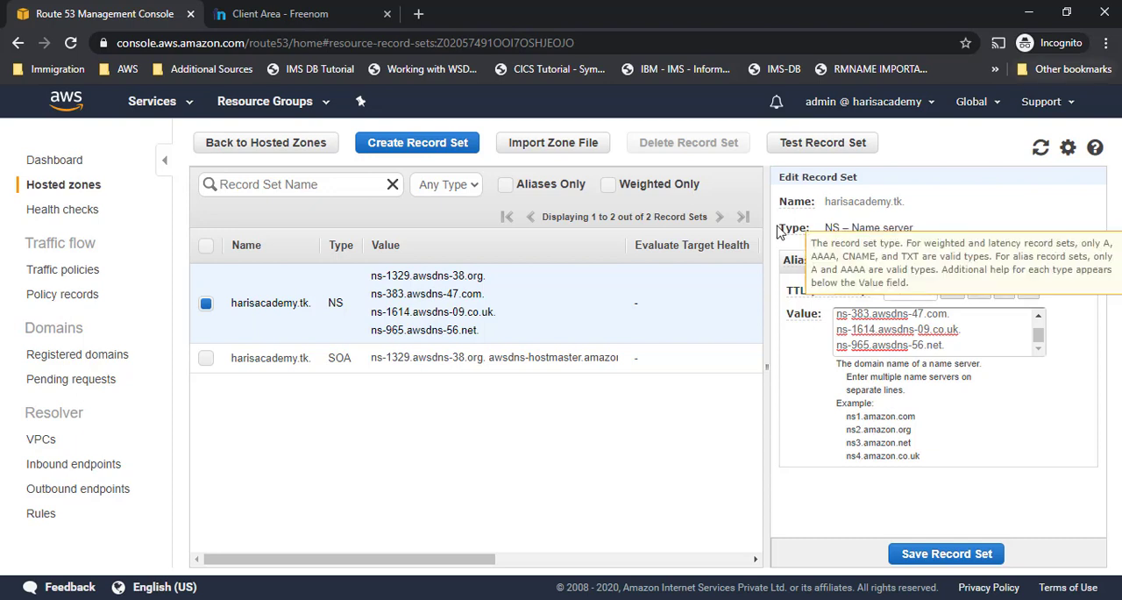
pyautogui.click(417, 153)
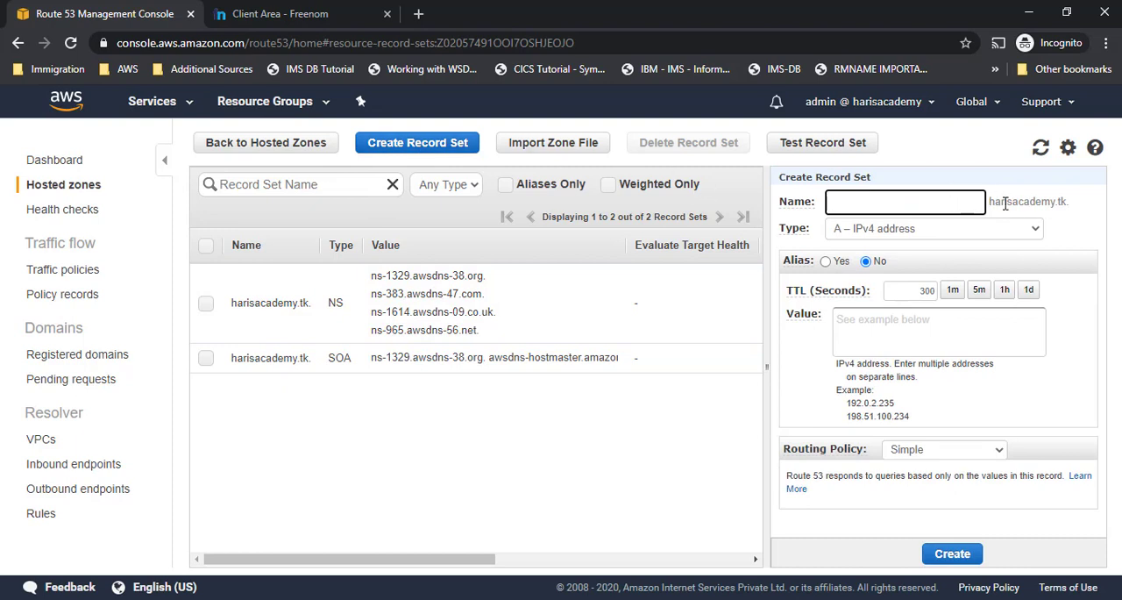
pyautogui.write('aws')
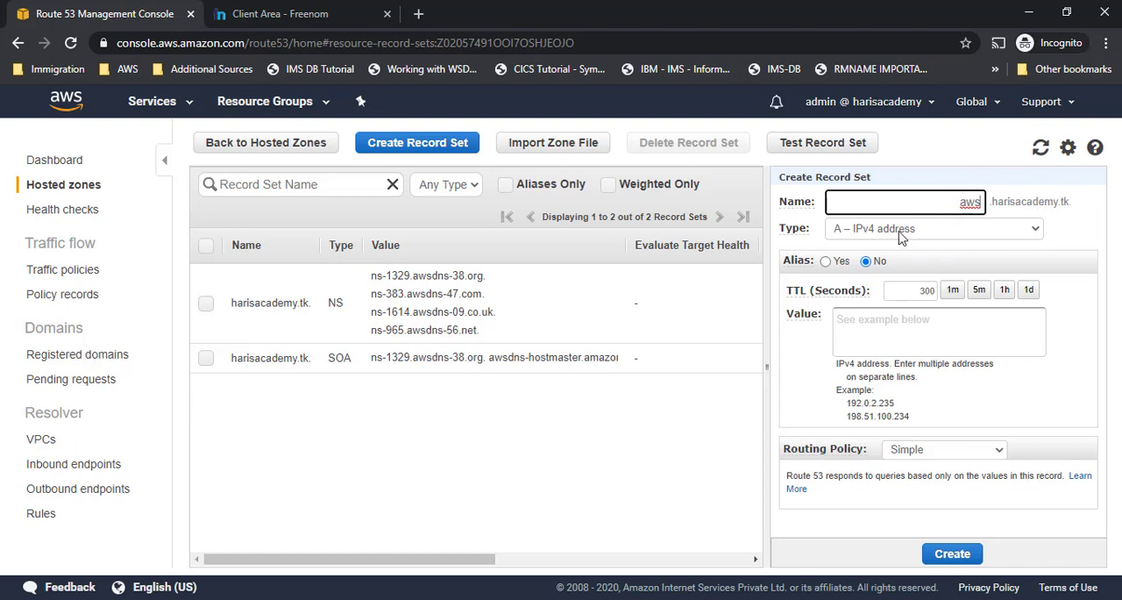
pyautogui.click(869, 235)
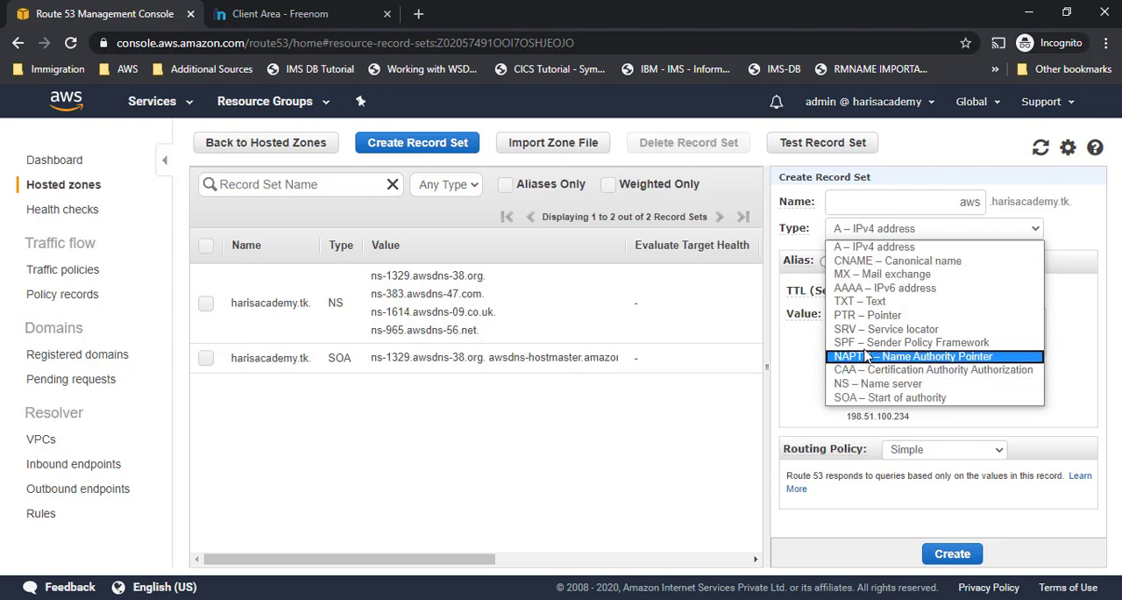
pyautogui.click(945, 248)
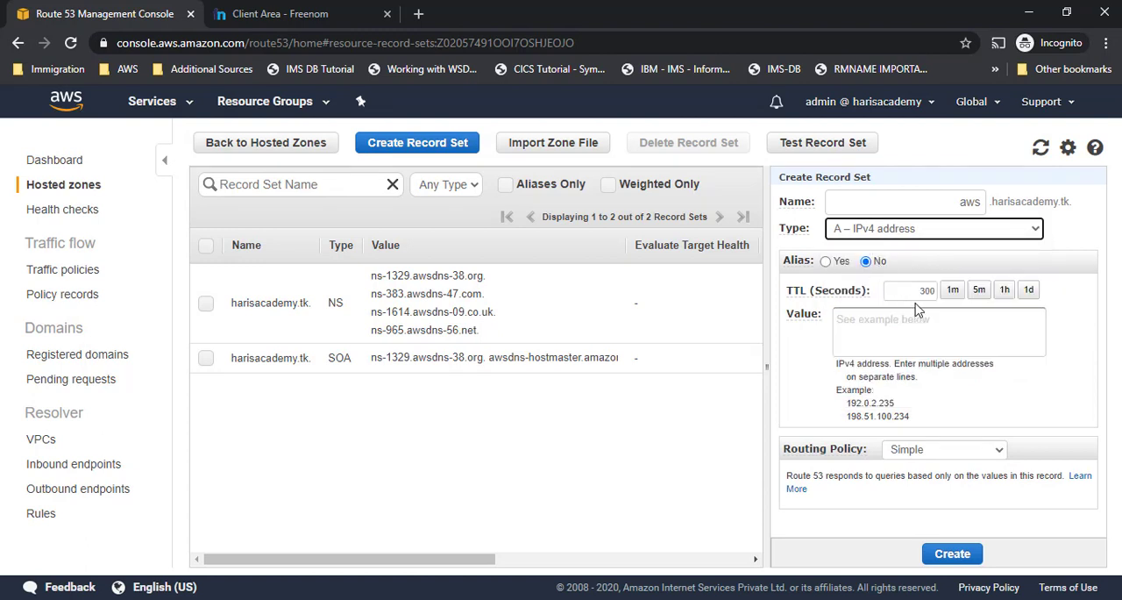
pyautogui.click(1010, 347)
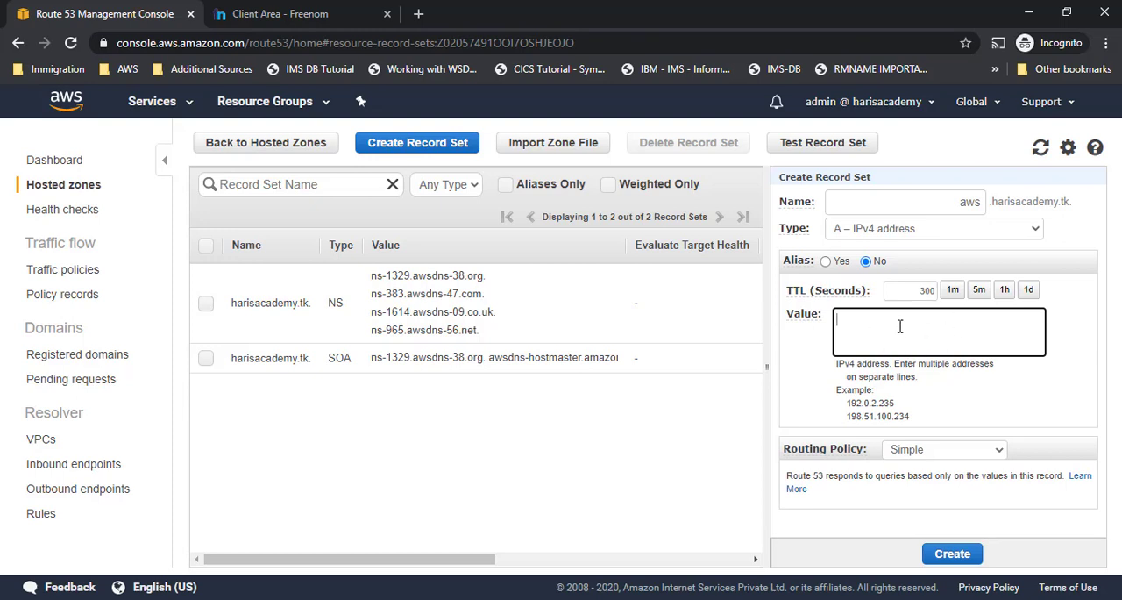
# - Open EC2 in a separate browser tab, go to its running instances and start launching a new instance
pyautogui.click(188, 102)
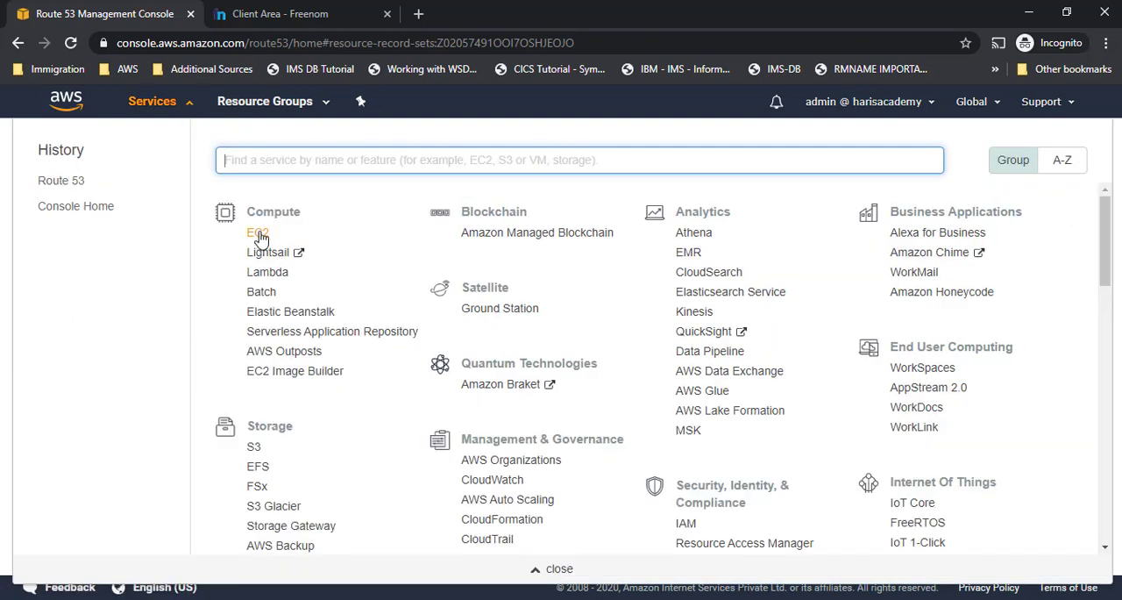
pyautogui.middleClick(260, 233)
pyautogui.click(282, 11)
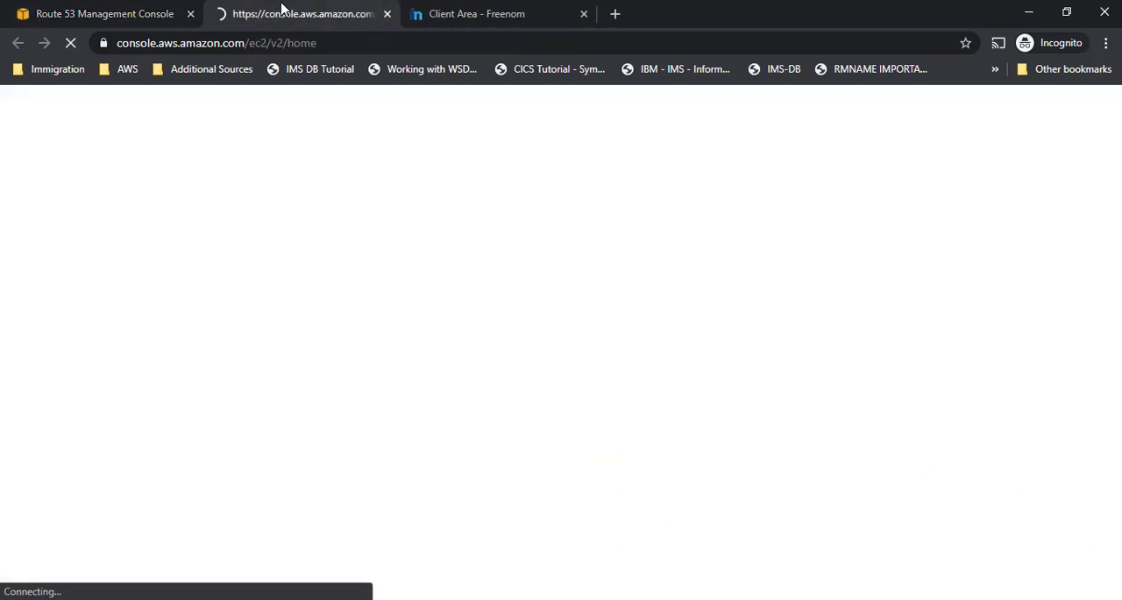
pyautogui.click(130, 12)
pyautogui.click(306, 16)
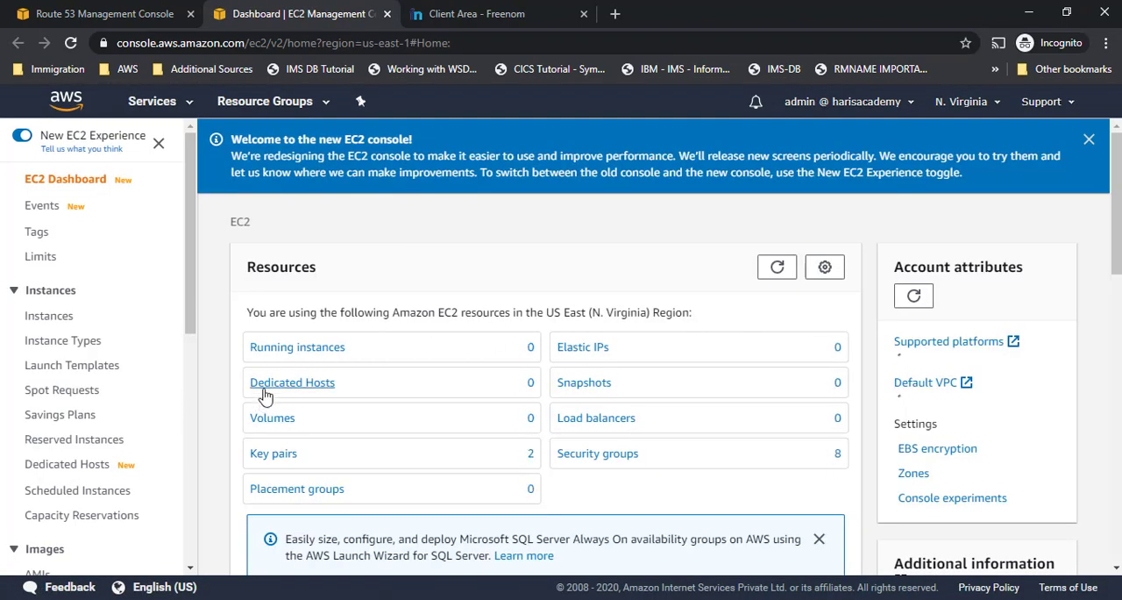
pyautogui.click(308, 350)
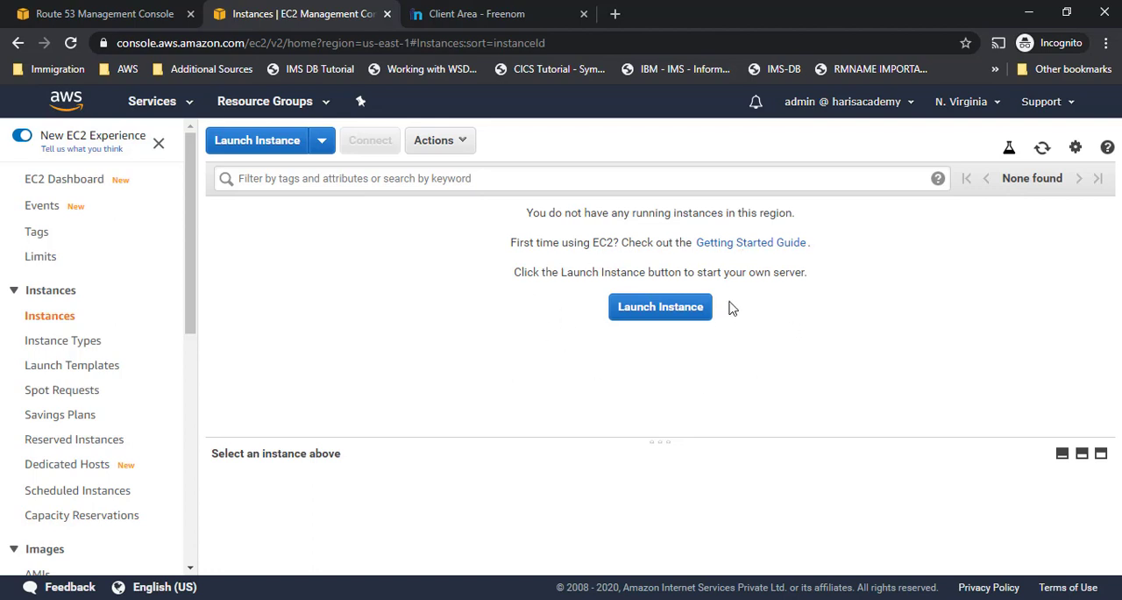
pyautogui.click(672, 313)
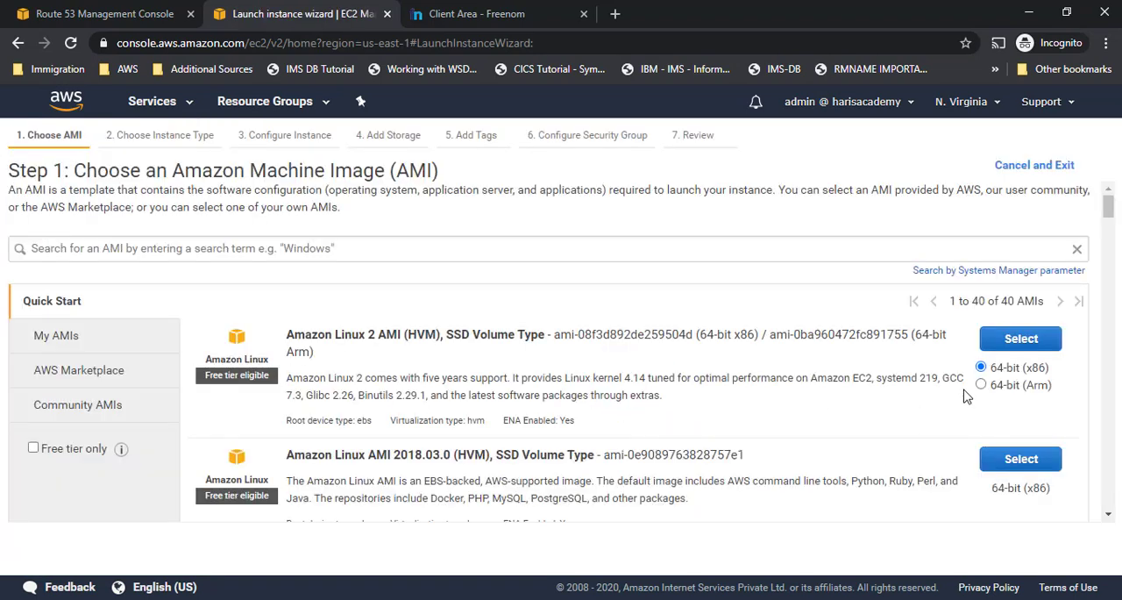
# - Search the machine images for ubuntu and select the first Ubuntu AMI
pyautogui.click(548, 245)
pyautogui.write('ubuntu')
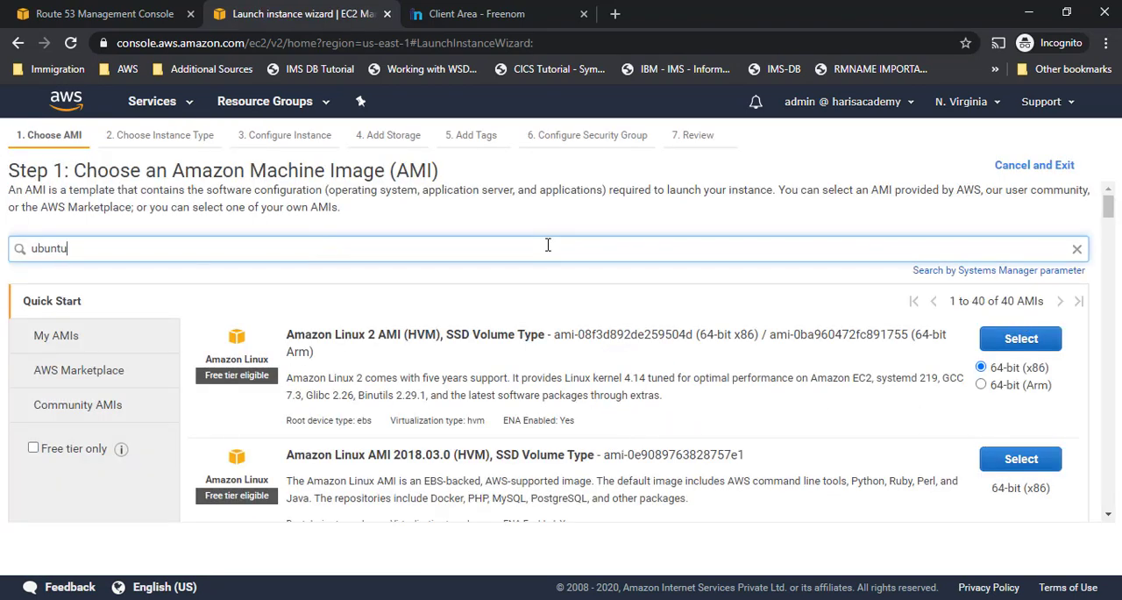
pyautogui.press('Return')
pyautogui.click(1047, 342)
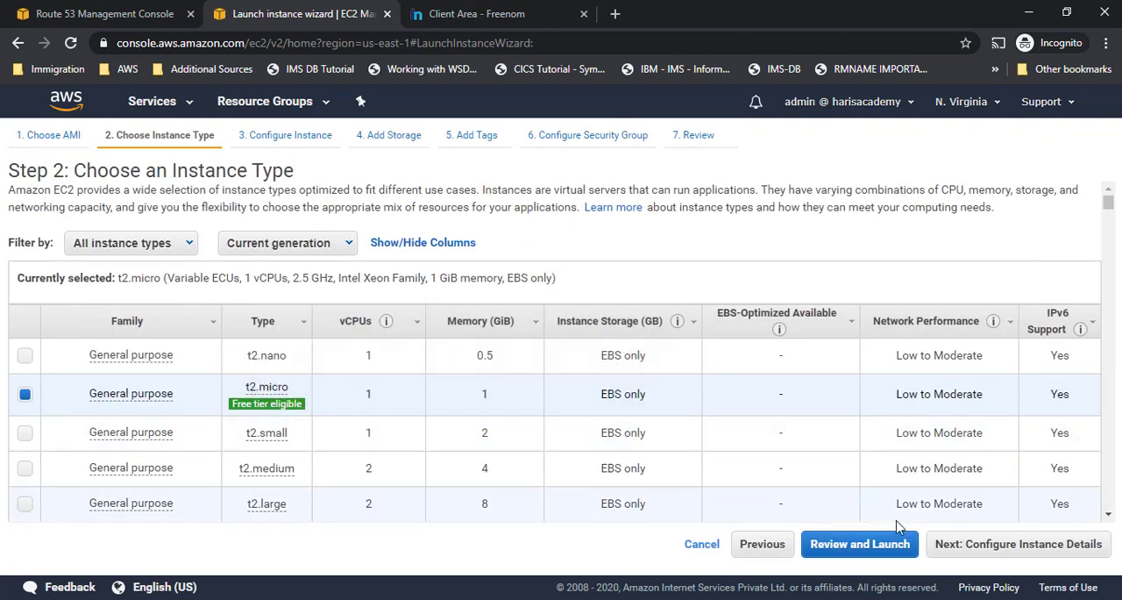
# - Accept the t2.micro instance type with the default instance details and storage, and proceed to the tags
pyautogui.click(1005, 545)
pyautogui.scroll(-1, 473, 329)
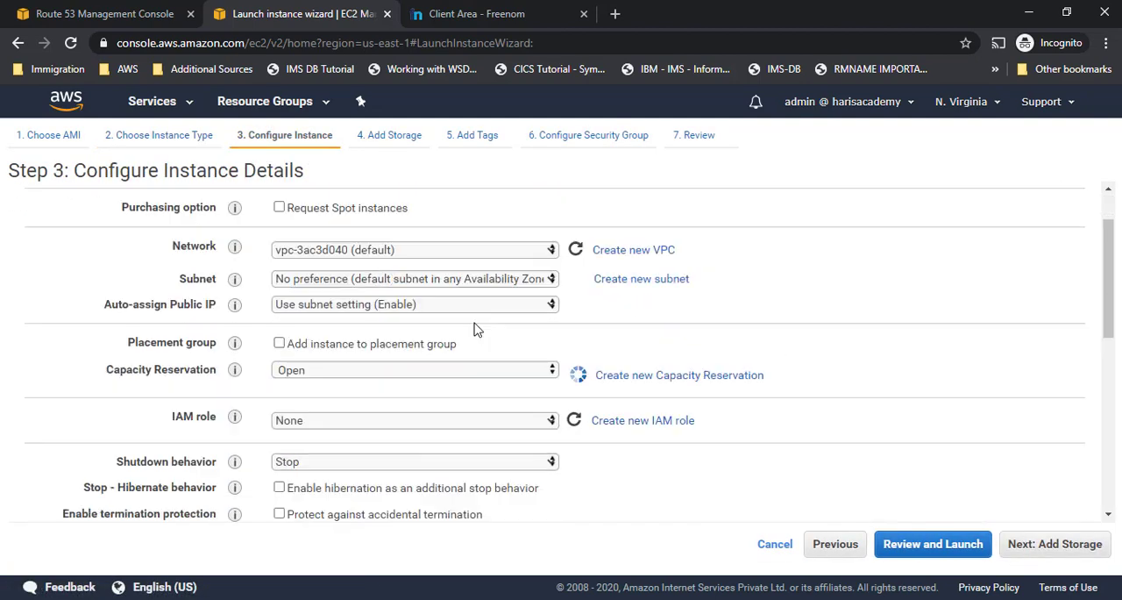
pyautogui.scroll(-6, 473, 329)
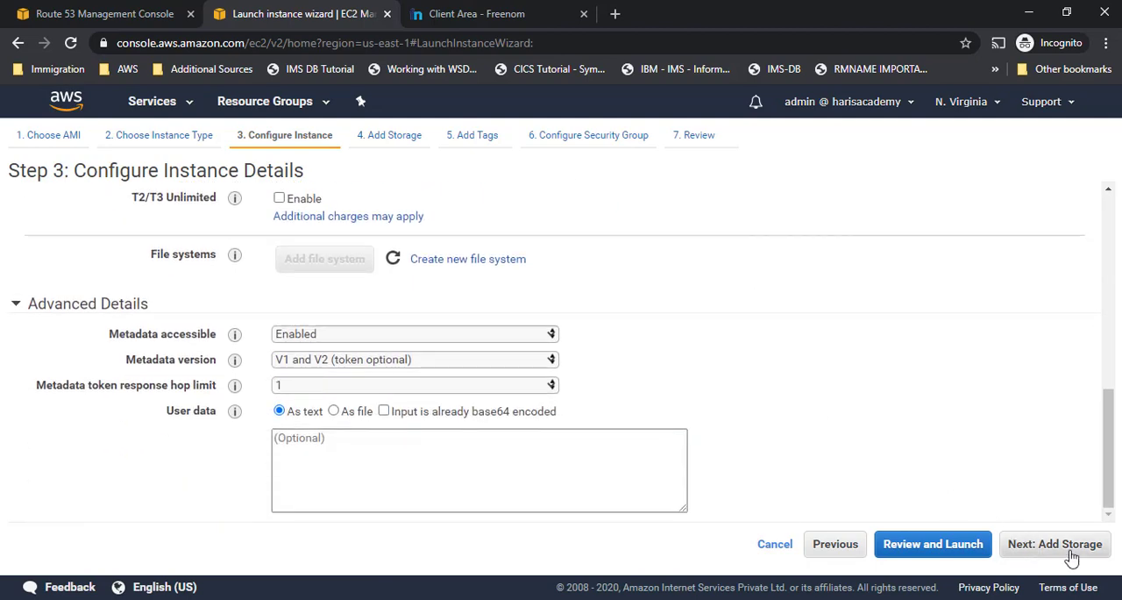
pyautogui.click(1061, 545)
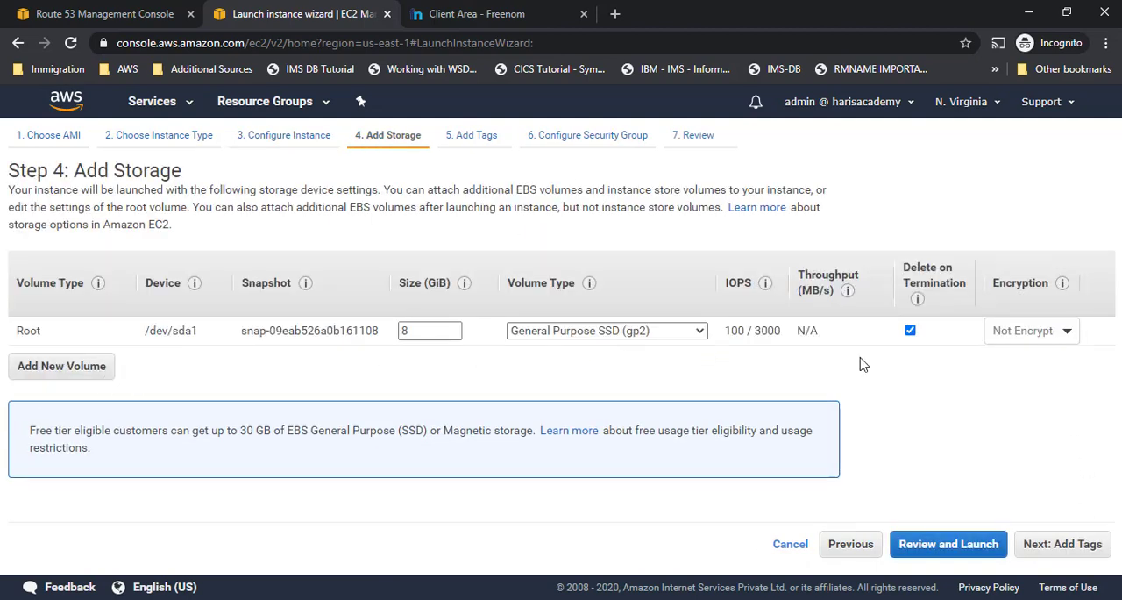
pyautogui.click(1085, 556)
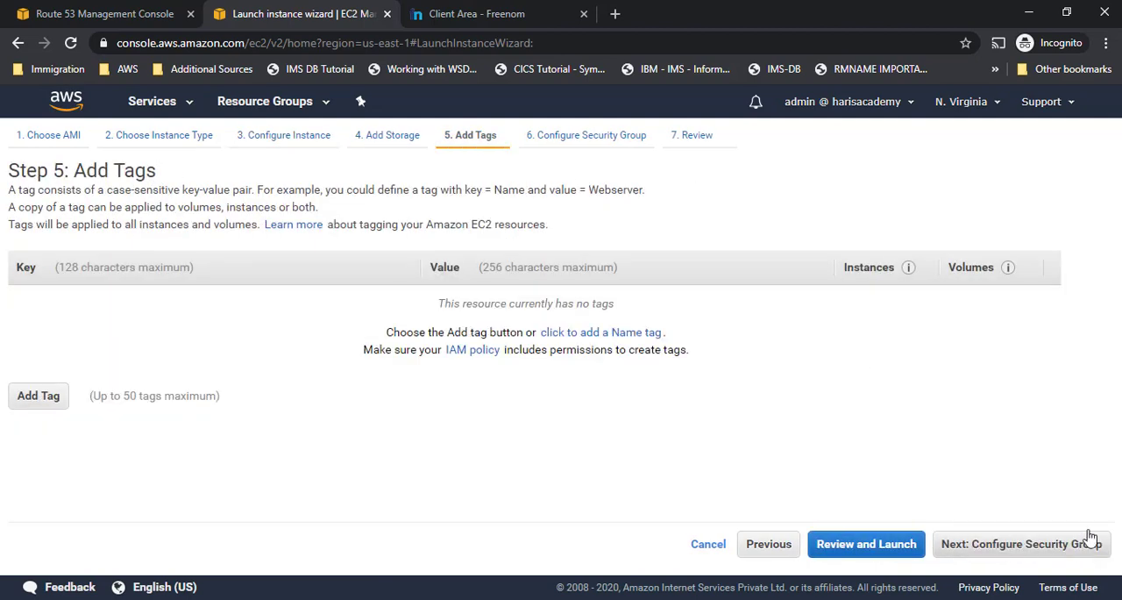
# - Add a tag with key Name and value Route53Machine, and continue to the security group configuration
pyautogui.click(39, 396)
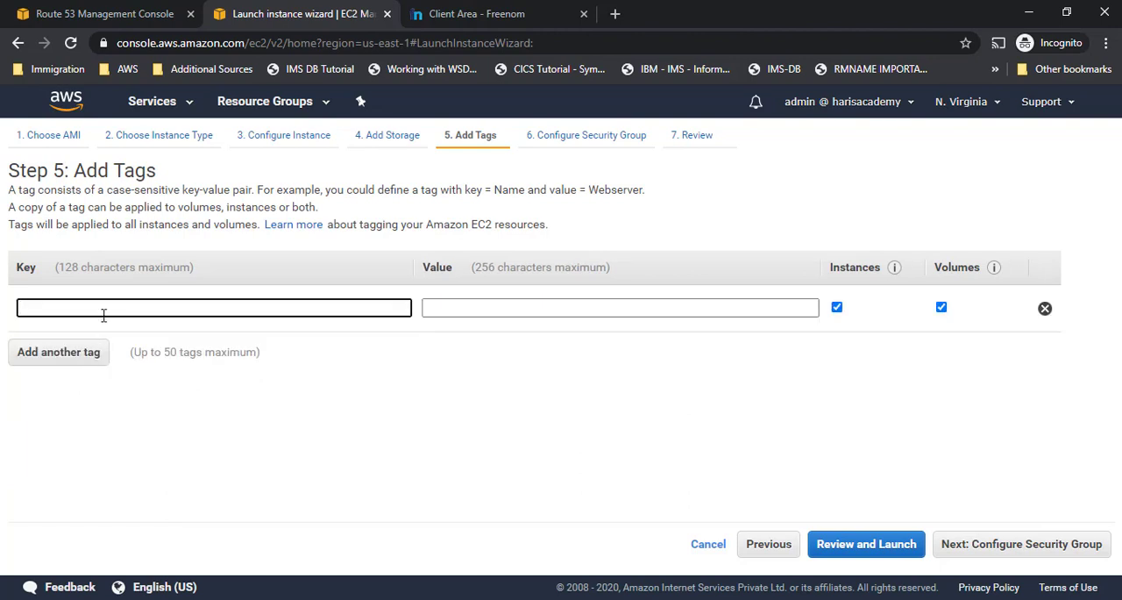
pyautogui.write('A')
pyautogui.write('otu')
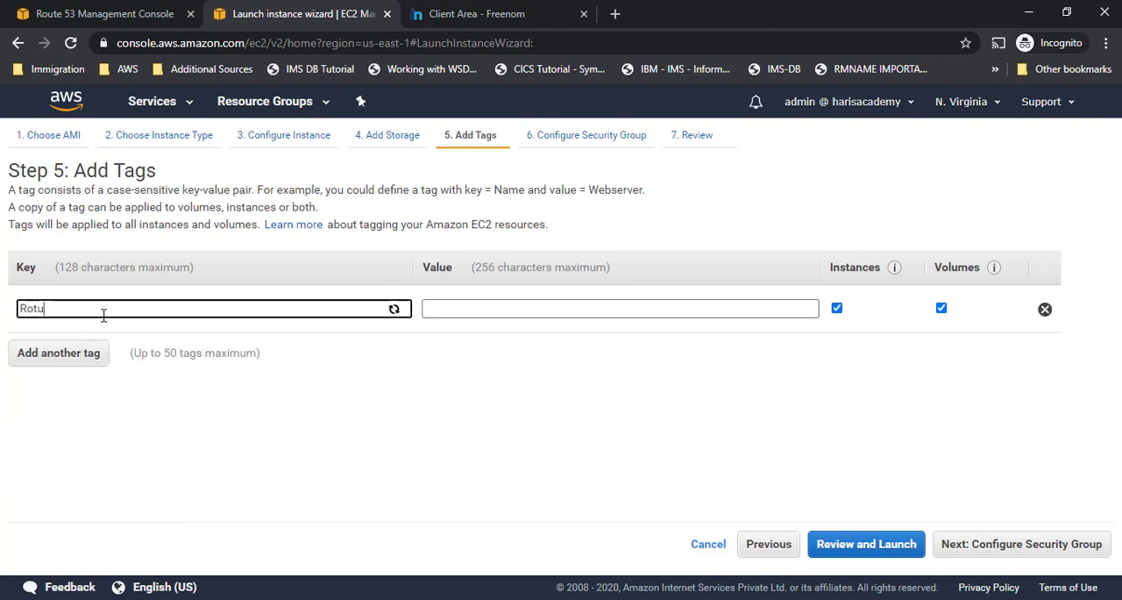
pyautogui.write('Name')
pyautogui.press('Tab')
pyautogui.write('R')
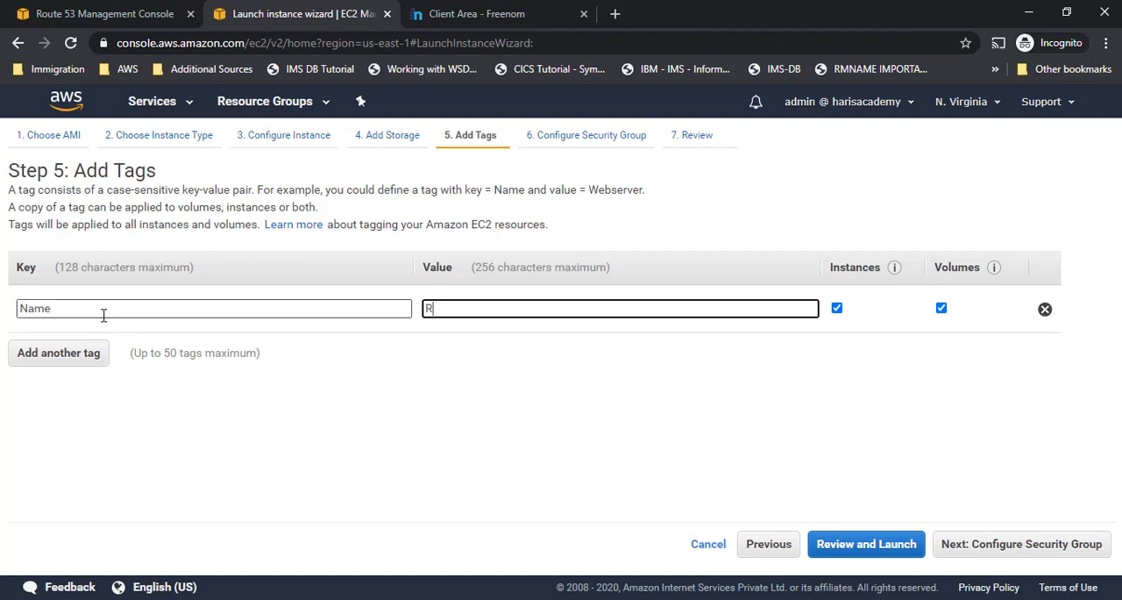
pyautogui.write('oute53Machien')
pyautogui.press('BackSpace')
pyautogui.press('BackSpace')
pyautogui.write('ne')
pyautogui.click(1002, 539)
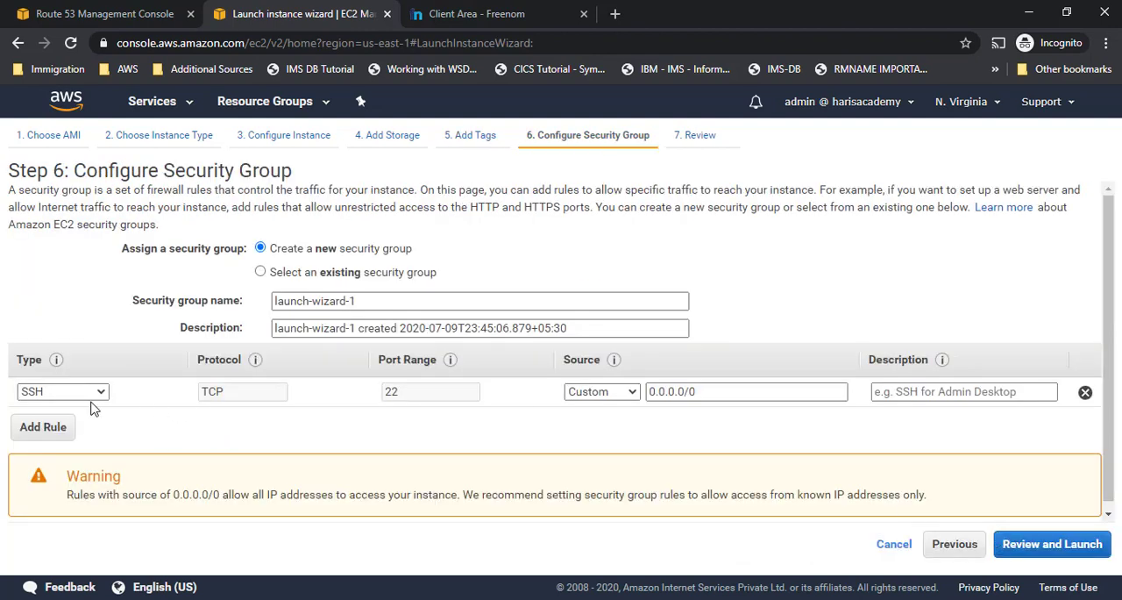
# - Assign the existing security group Allow SSH & HTTP and proceed to the launch review
pyautogui.click(260, 271)
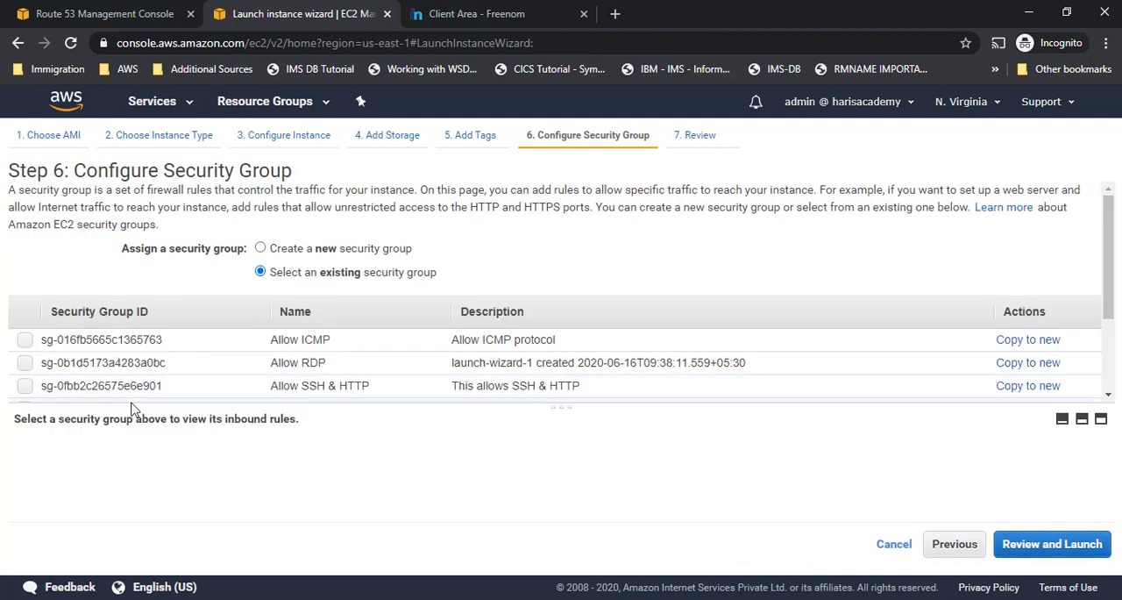
pyautogui.click(23, 387)
pyautogui.click(1069, 544)
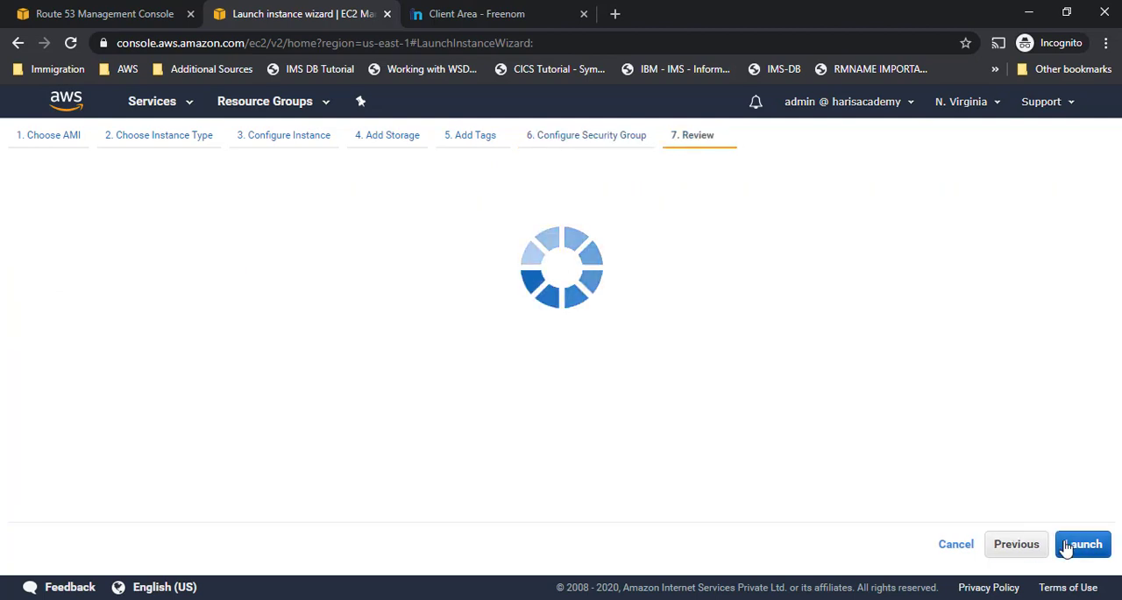
# - Launch the instance with the existing key pair Web-Test-Key-Pair, acknowledging access to its private key file
pyautogui.scroll(-8, 745, 416)
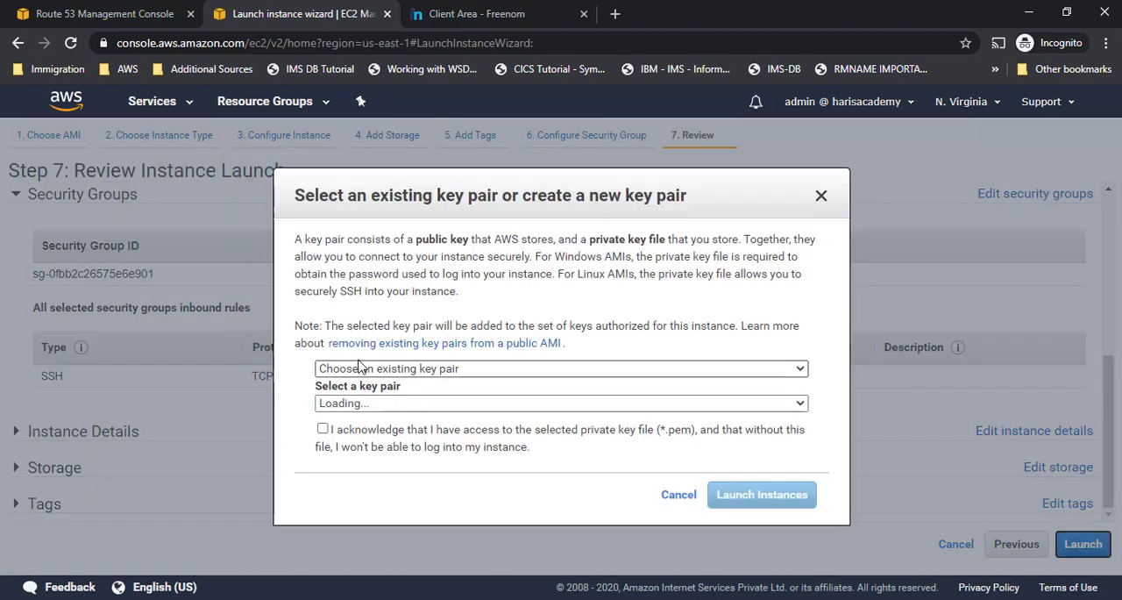
pyautogui.click(1081, 544)
pyautogui.click(377, 403)
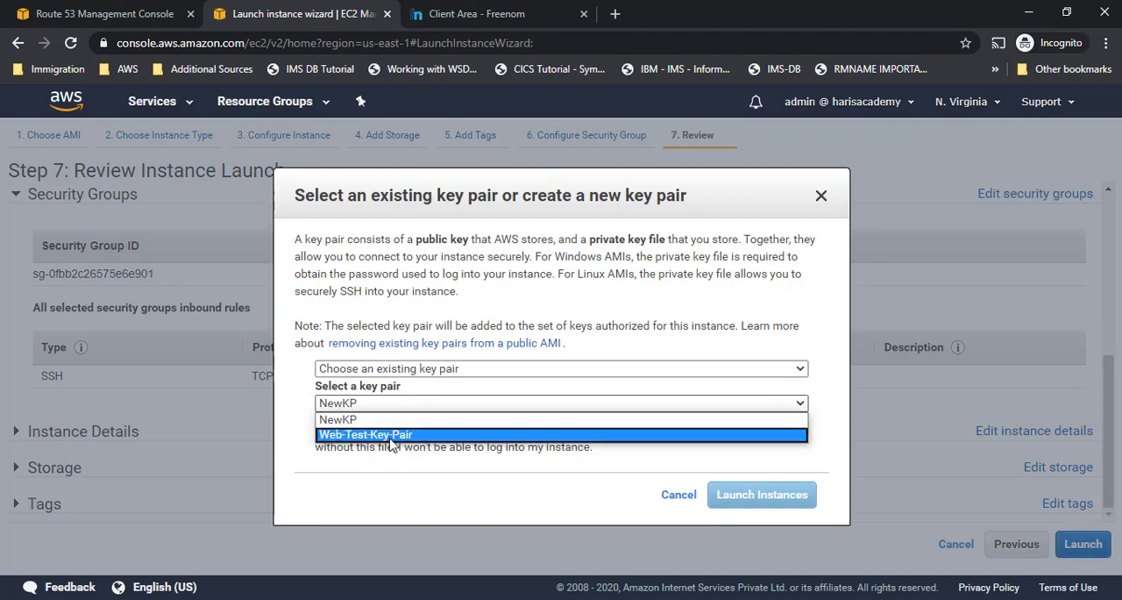
pyautogui.click(385, 427)
pyautogui.click(324, 430)
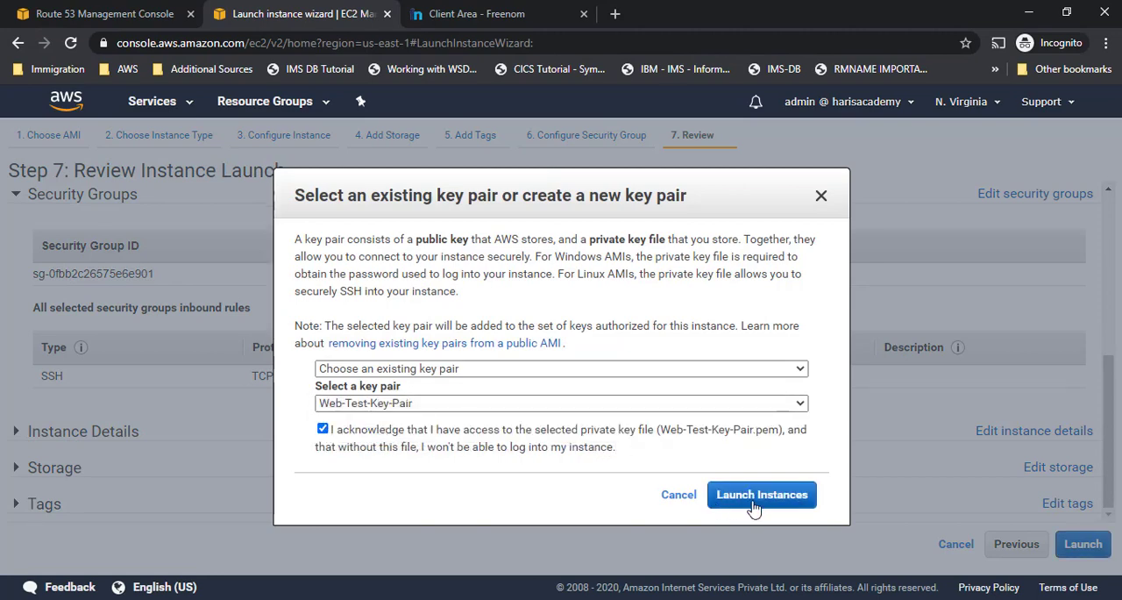
pyautogui.click(727, 494)
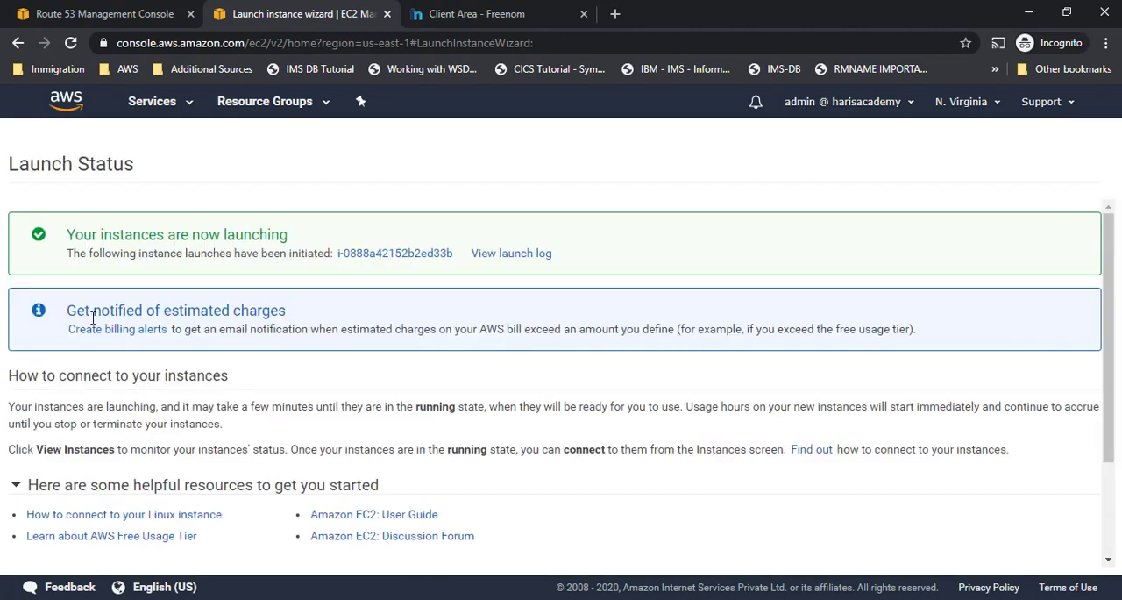
# - Open the details of the newly launched Route53Machine instance and copy its IPv4 public IP
pyautogui.click(372, 254)
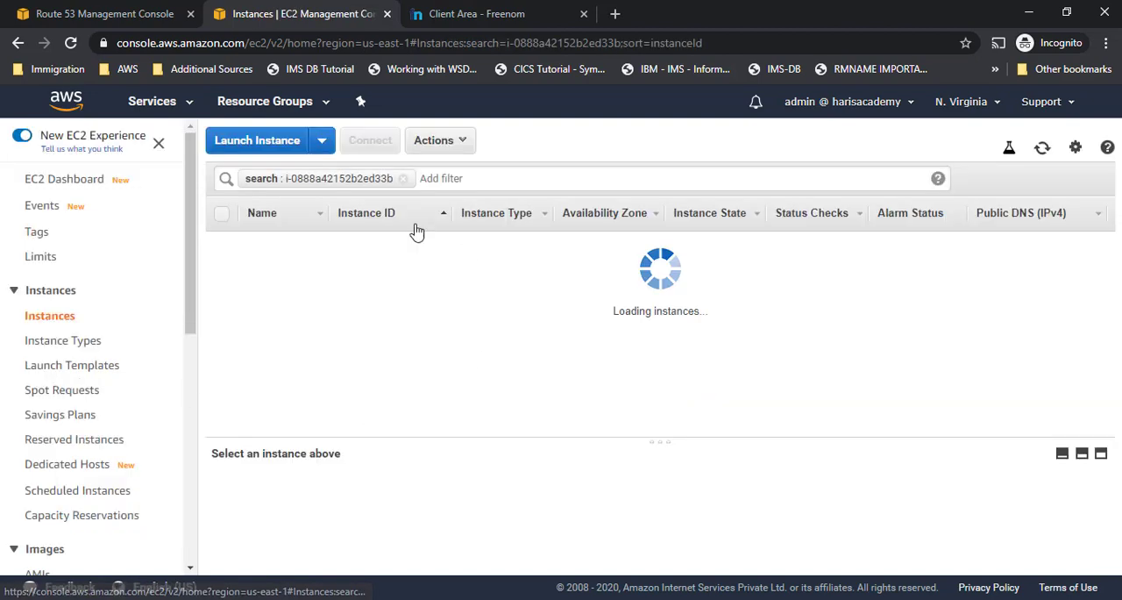
pyautogui.click(1043, 149)
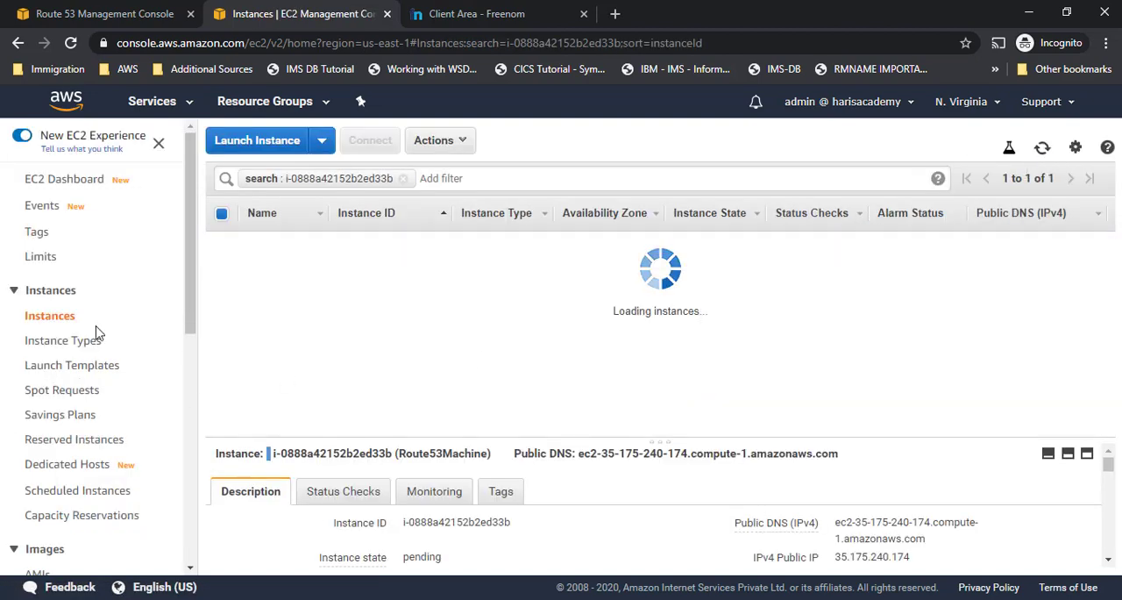
pyautogui.scroll(-2, 892, 504)
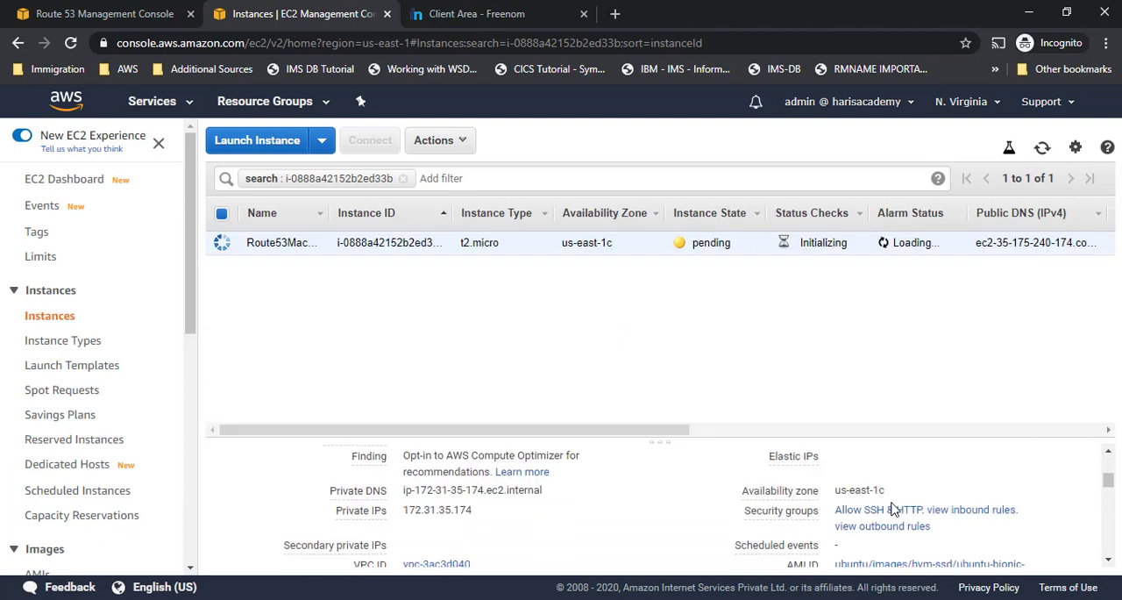
pyautogui.scroll(2, 889, 493)
pyautogui.moveTo(739, 440); pyautogui.dragTo(754, 341)
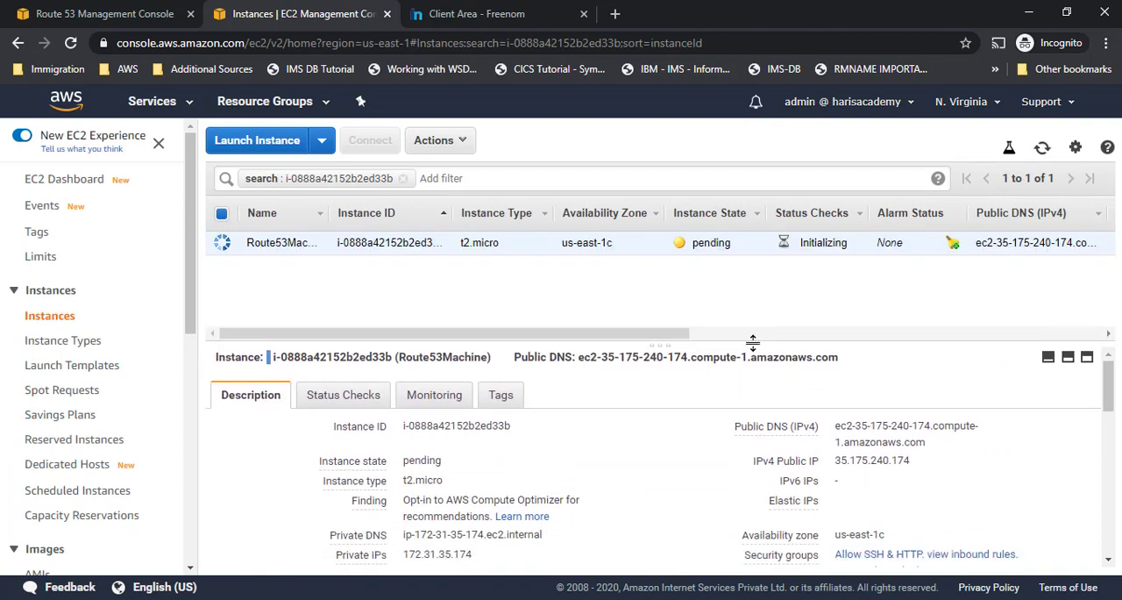
pyautogui.doubleClick(871, 462)
pyautogui.hotkey('ctrl', 'c')
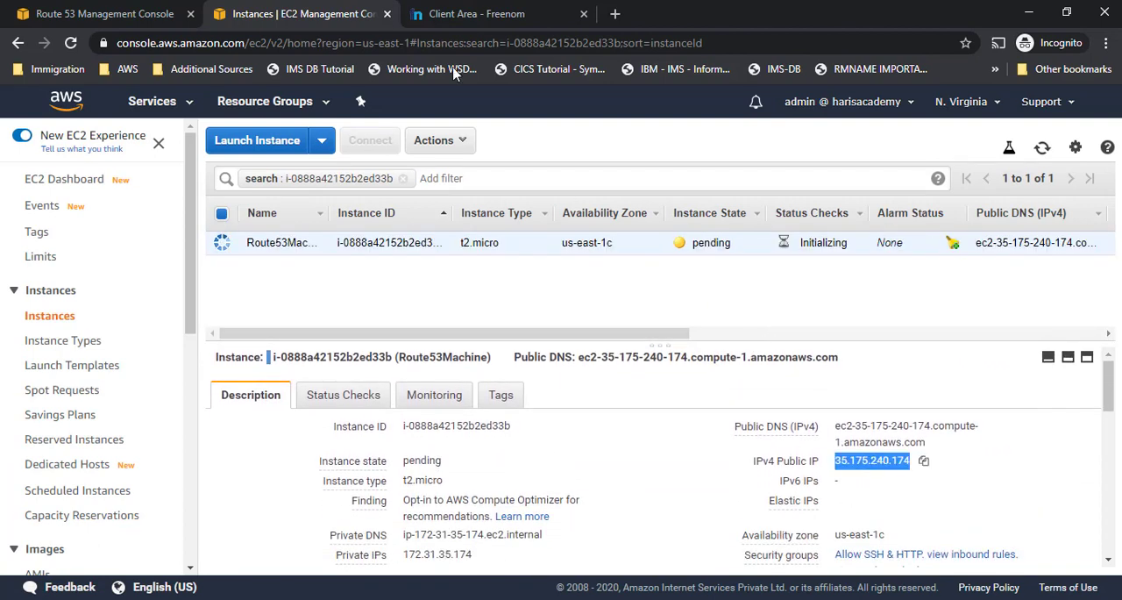
# - Return to the aws record set in Route 53 and paste 35.175.240.174 as its value
pyautogui.click(481, 14)
pyautogui.click(18, 10)
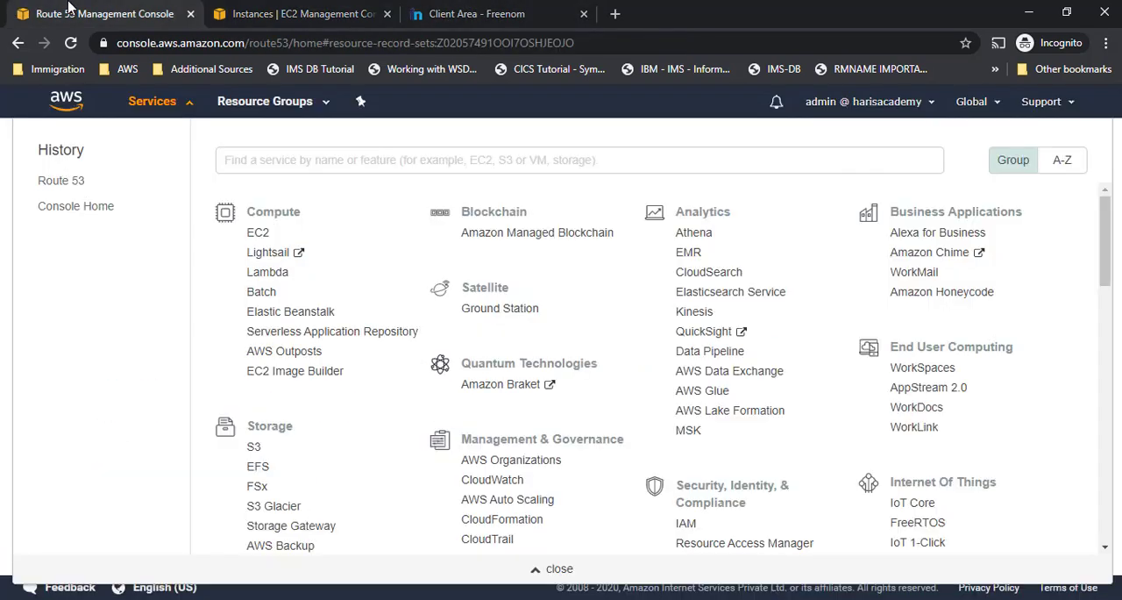
pyautogui.click(175, 102)
pyautogui.click(851, 321)
pyautogui.hotkey('ctrl', 'v')
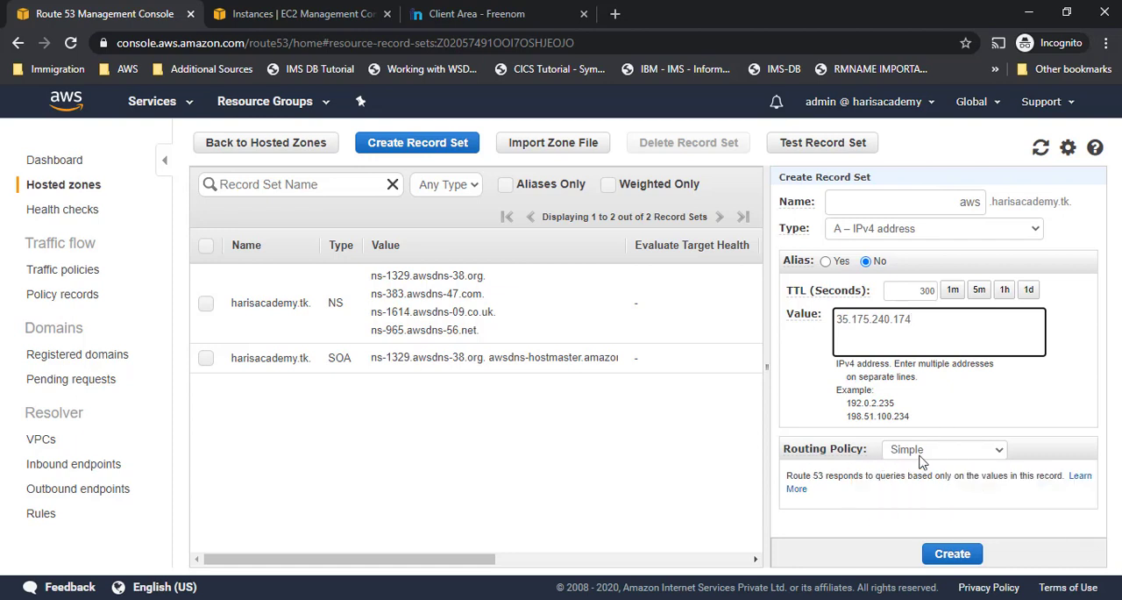
# - Keep the Simple routing policy and create the aws A record in the harisacademy.tk hosted zone
pyautogui.click(948, 449)
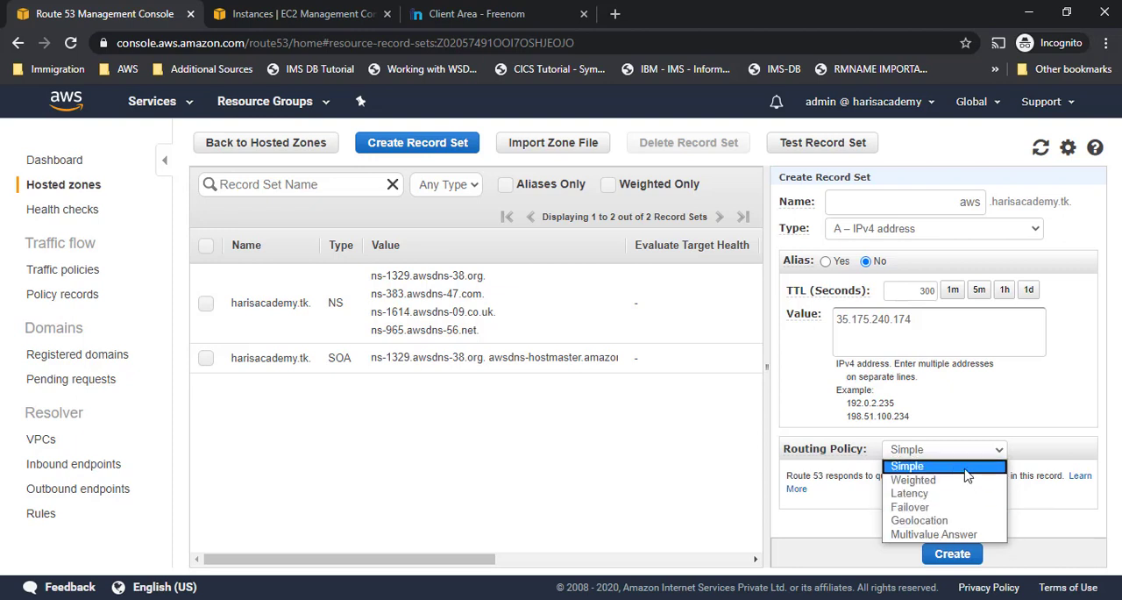
pyautogui.click(966, 471)
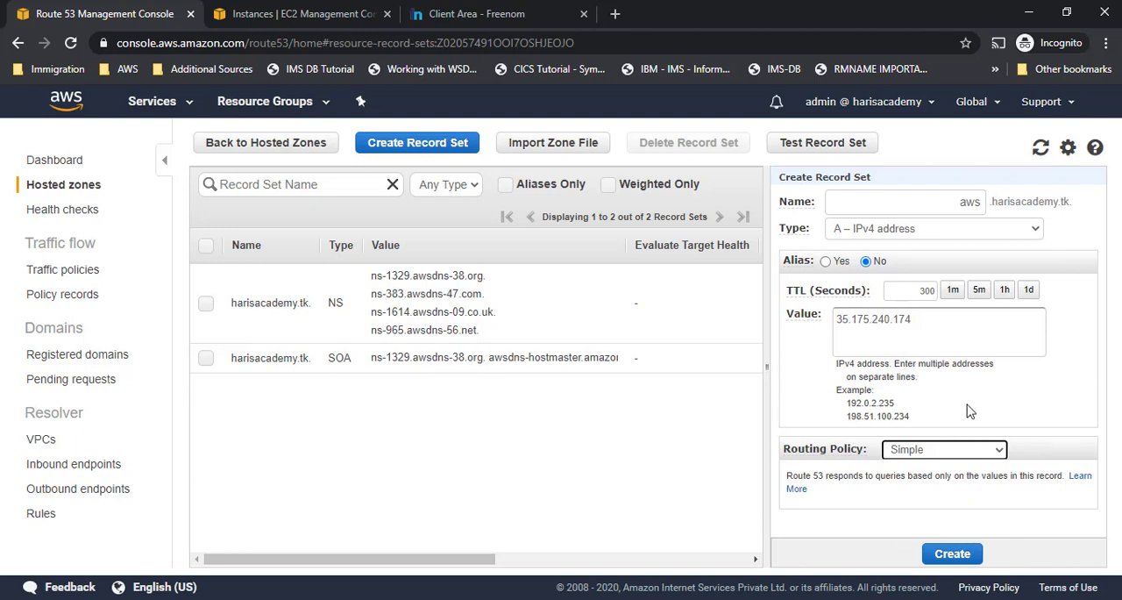
pyautogui.click(953, 554)
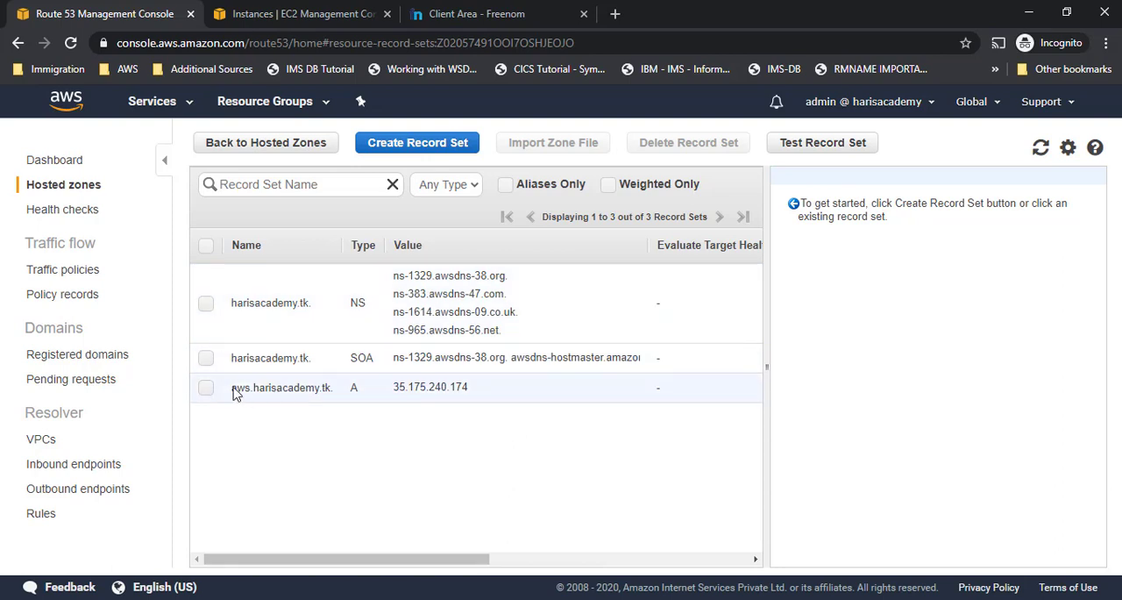
# - Examine the new aws record's name and value, and compare them with the Hosted Zones and xyz.com shapes in the diagrams.net drawing
pyautogui.moveTo(233, 388); pyautogui.dragTo(473, 390)
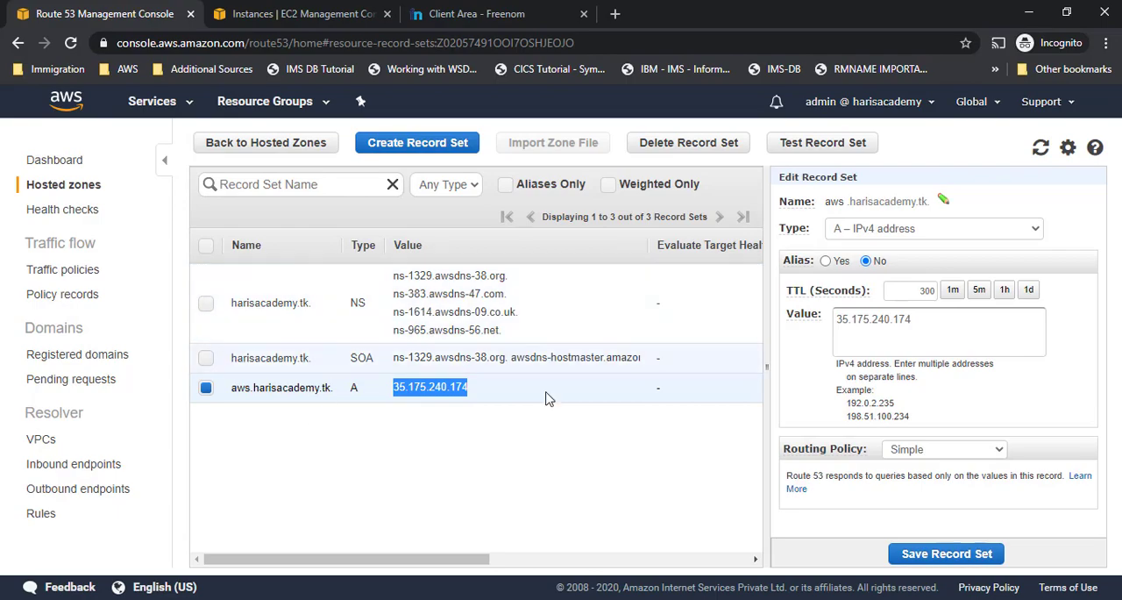
pyautogui.hotkey('alt', 'Tab')
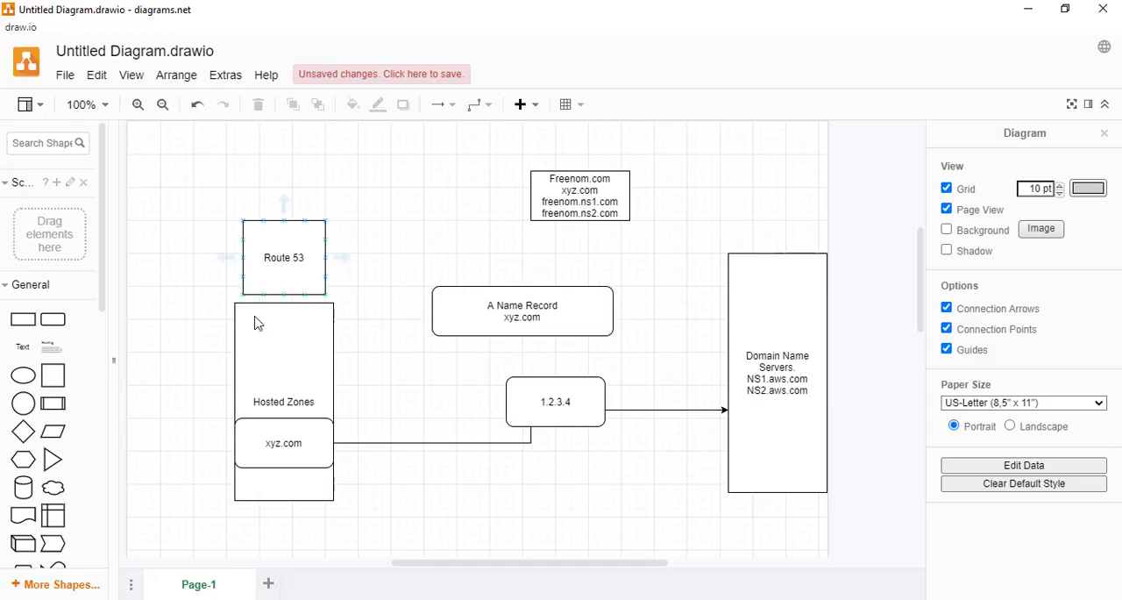
pyautogui.click(300, 380)
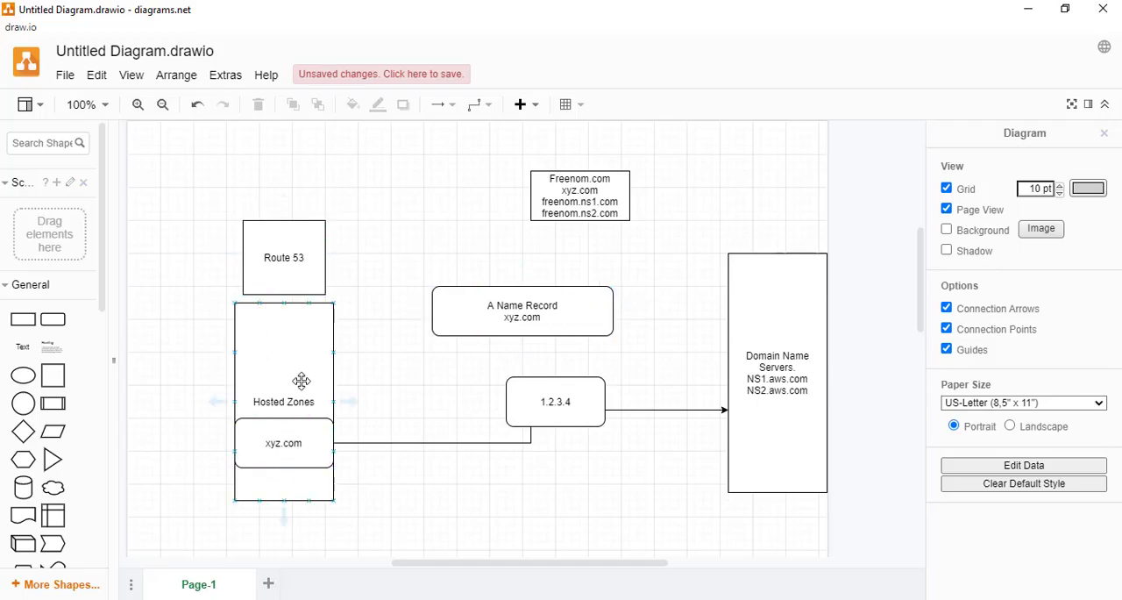
pyautogui.click(282, 452)
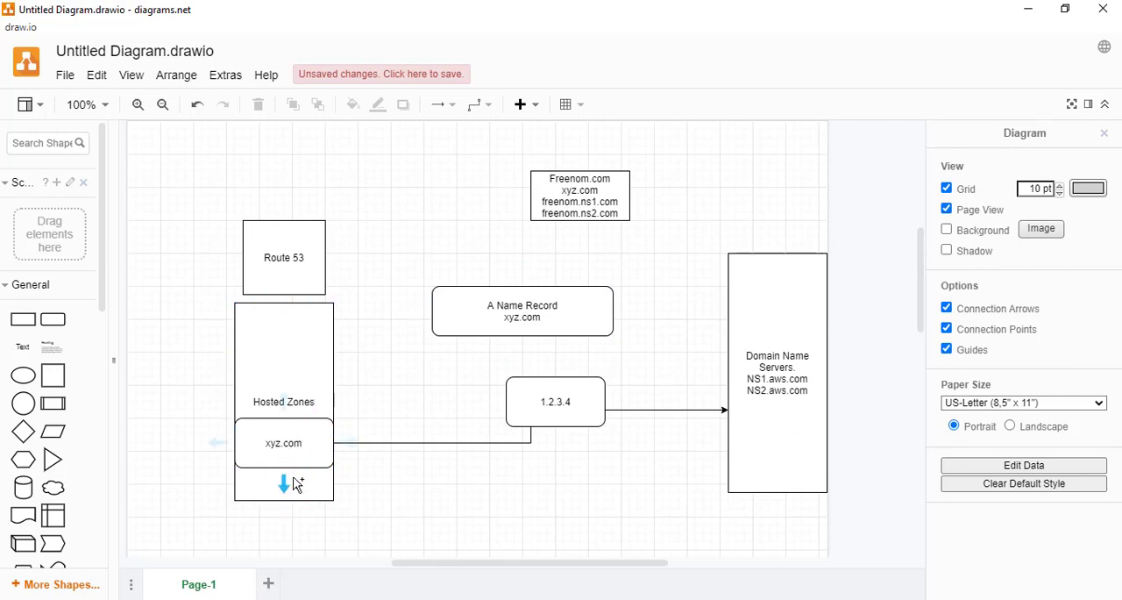
pyautogui.click(280, 426)
pyautogui.click(281, 598)
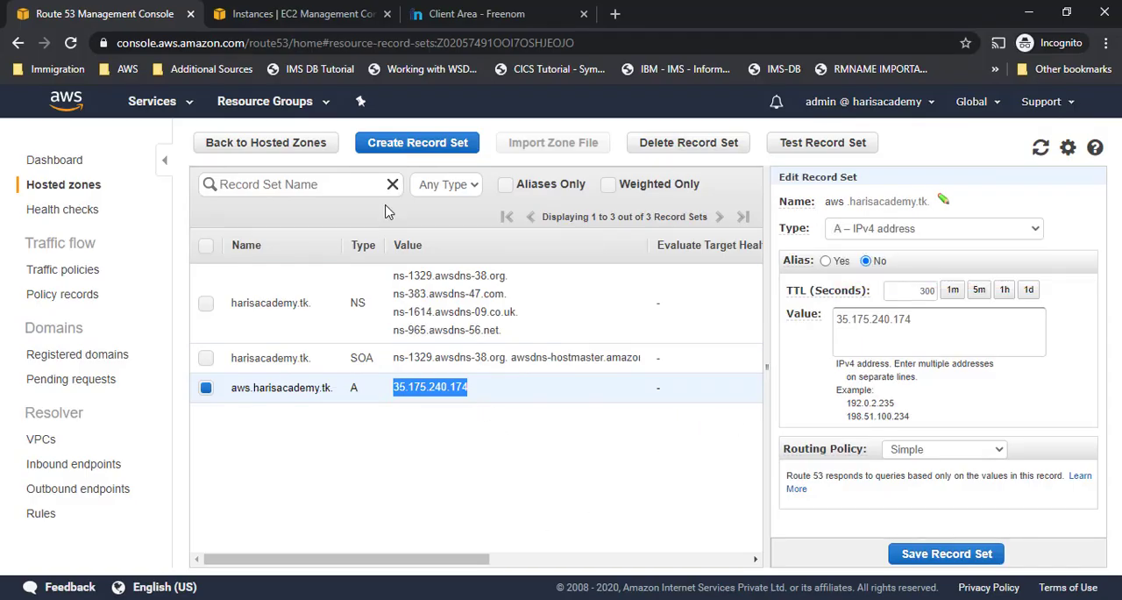
# - Start a new record set of type CNAME – Canonical name in Route 53 and name it cname
pyautogui.click(416, 142)
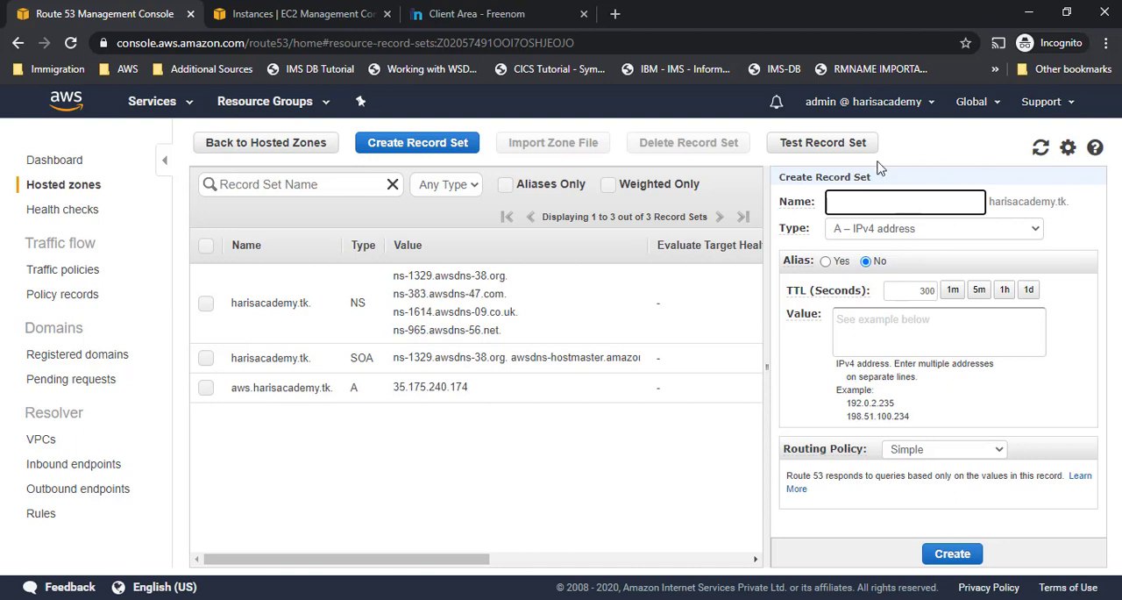
pyautogui.click(858, 229)
pyautogui.click(880, 256)
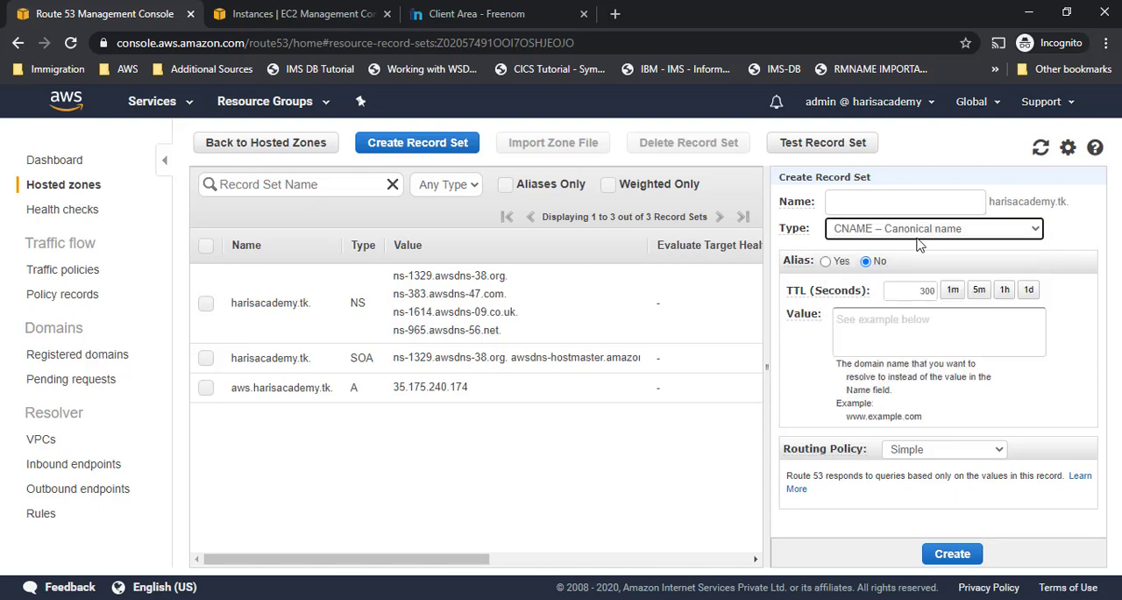
pyautogui.click(931, 205)
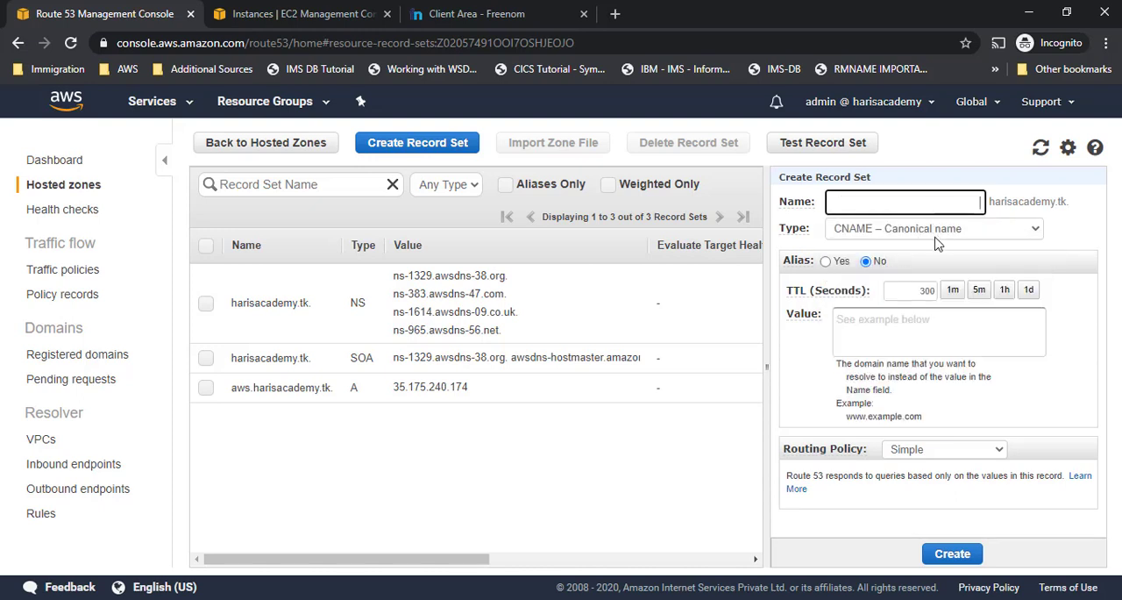
pyautogui.write('cname')
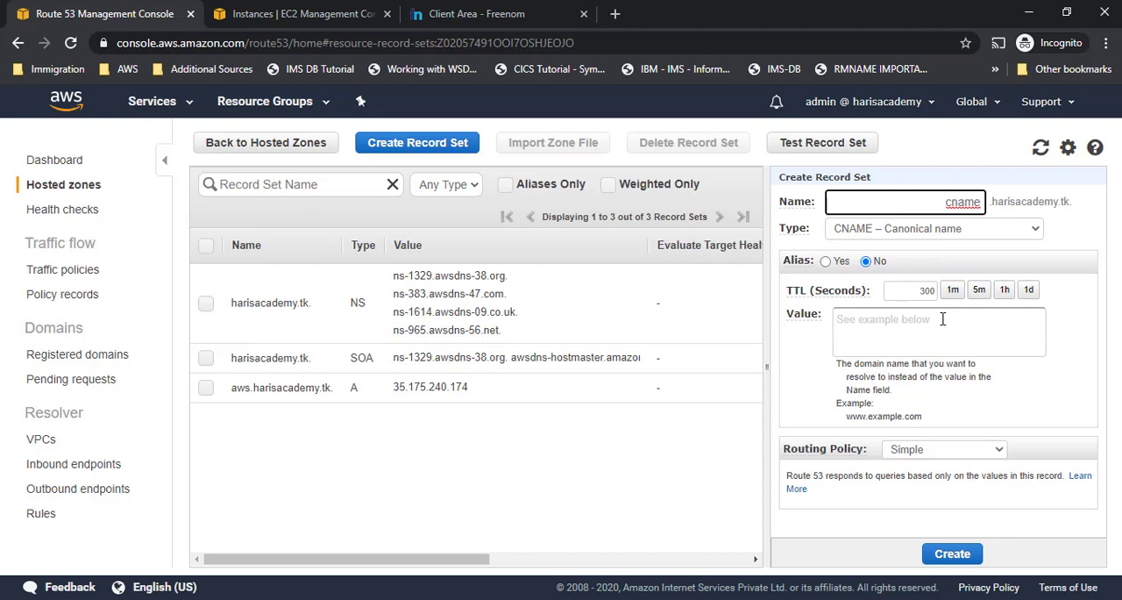
# - Switch to the diagrams.net drawing and add the text elb.aws.console.com in the empty area beside the Freenom.com box
pyautogui.hotkey('alt', 'Tab')
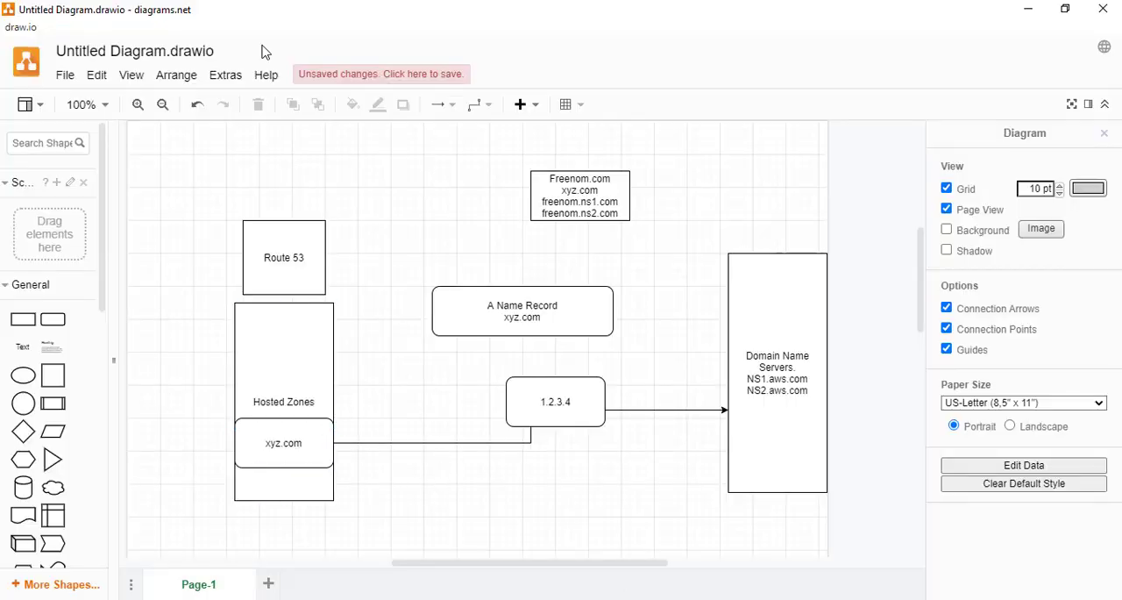
pyautogui.doubleClick(386, 192)
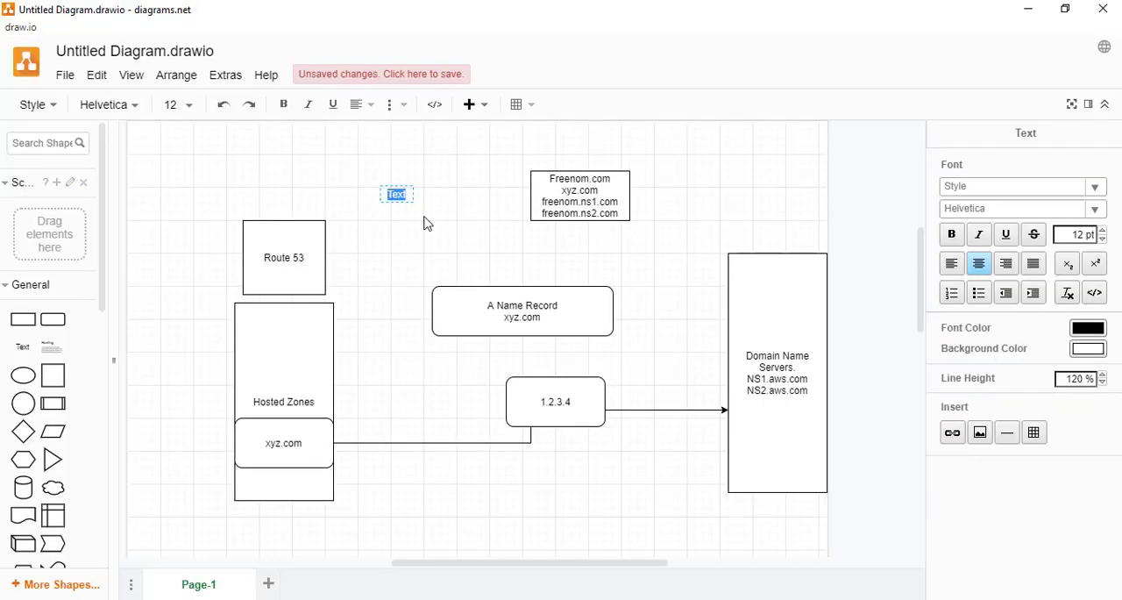
pyautogui.press('BackSpace')
pyautogui.write('loadbalancer.aws.console.com')
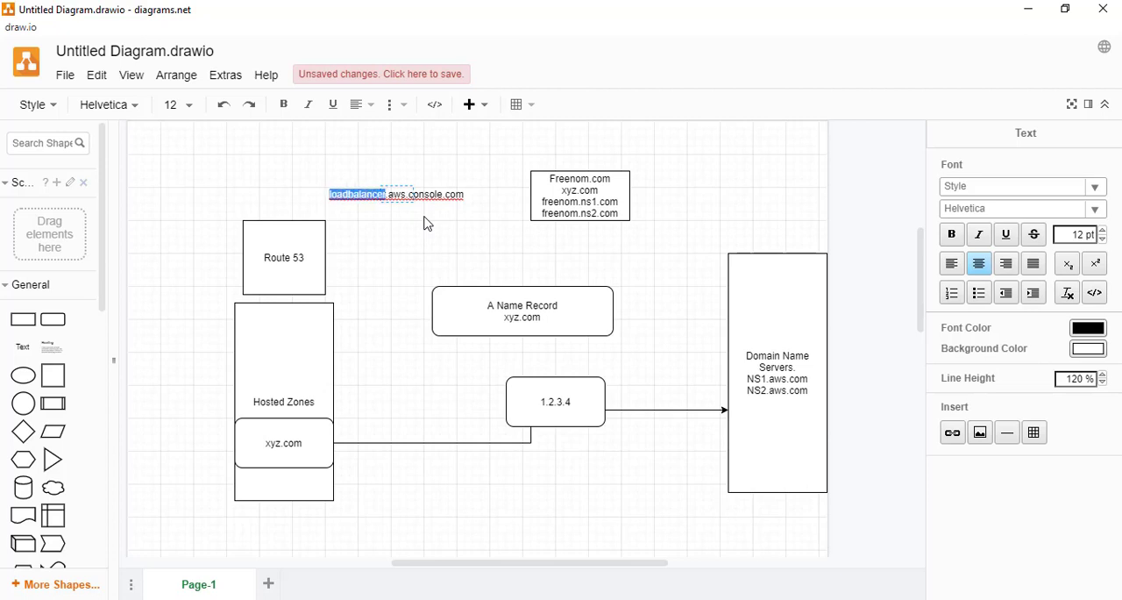
pyautogui.press('BackSpace')
pyautogui.write('elb')
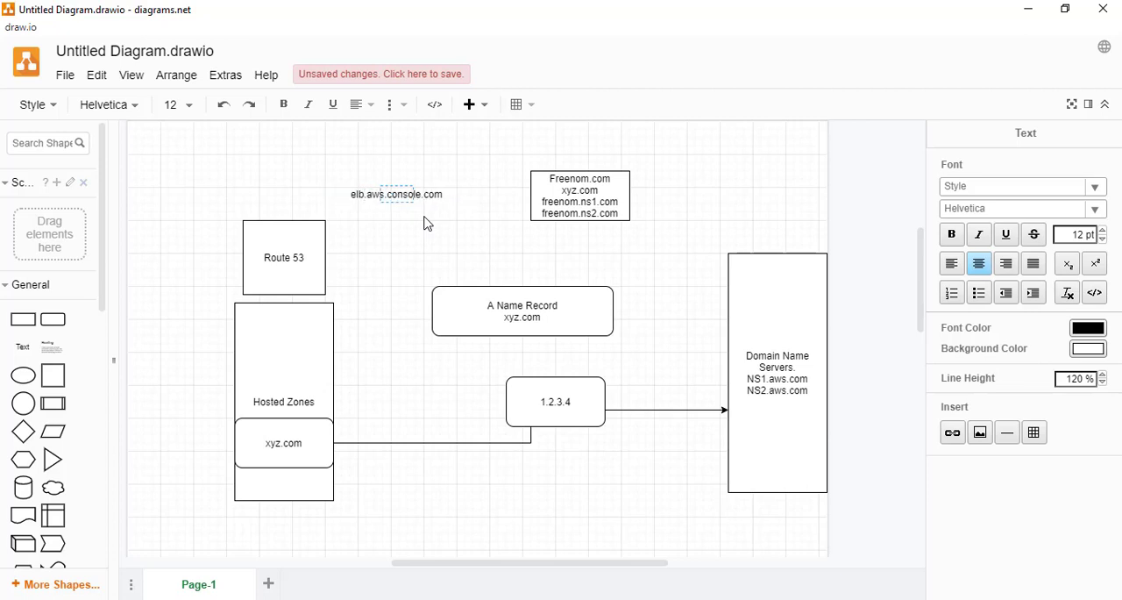
# - Shorten the added text label to elb.console.com and return to the Route 53 browser window
pyautogui.press('BackSpace')
pyautogui.press('BackSpace')
pyautogui.press('BackSpace')
pyautogui.press('BackSpace')
pyautogui.press('BackSpace')
pyautogui.write('.')
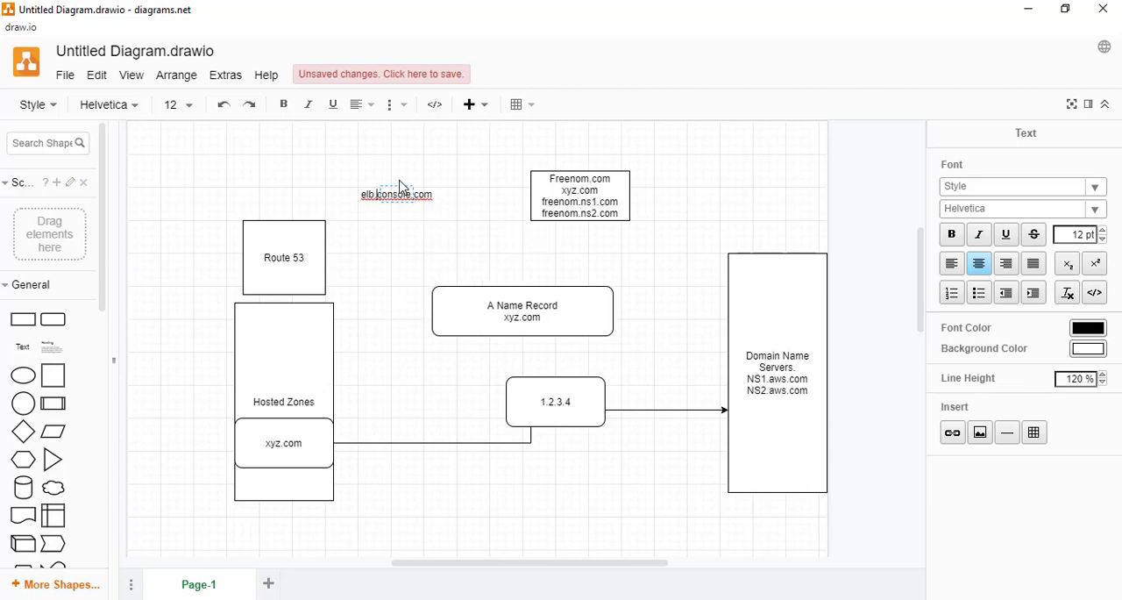
pyautogui.moveTo(402, 184)
pyautogui.press('BackSpace')
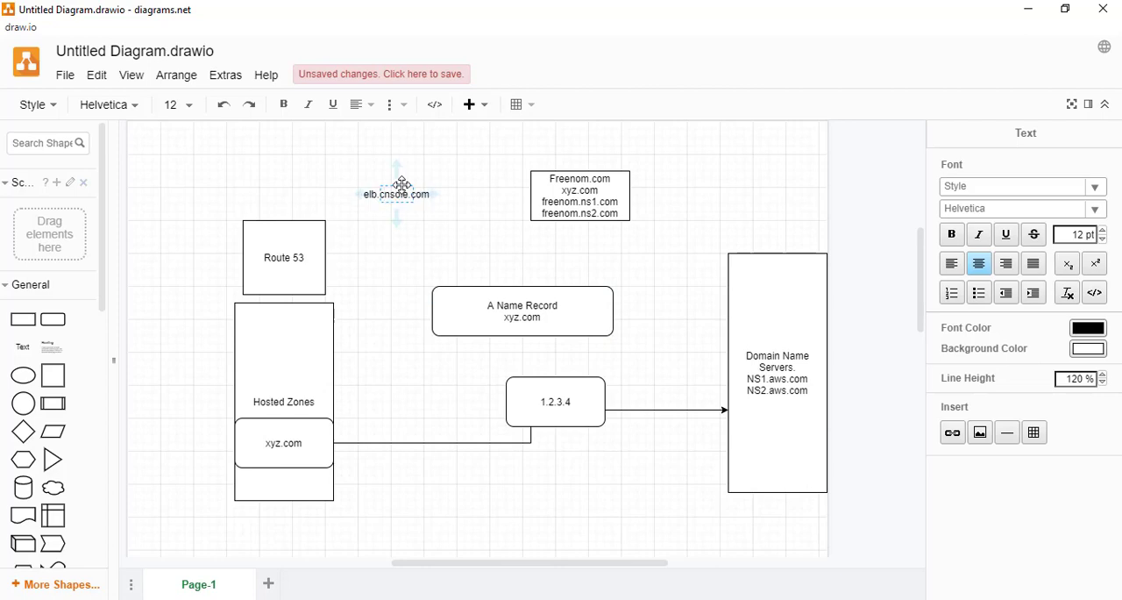
pyautogui.write('o')
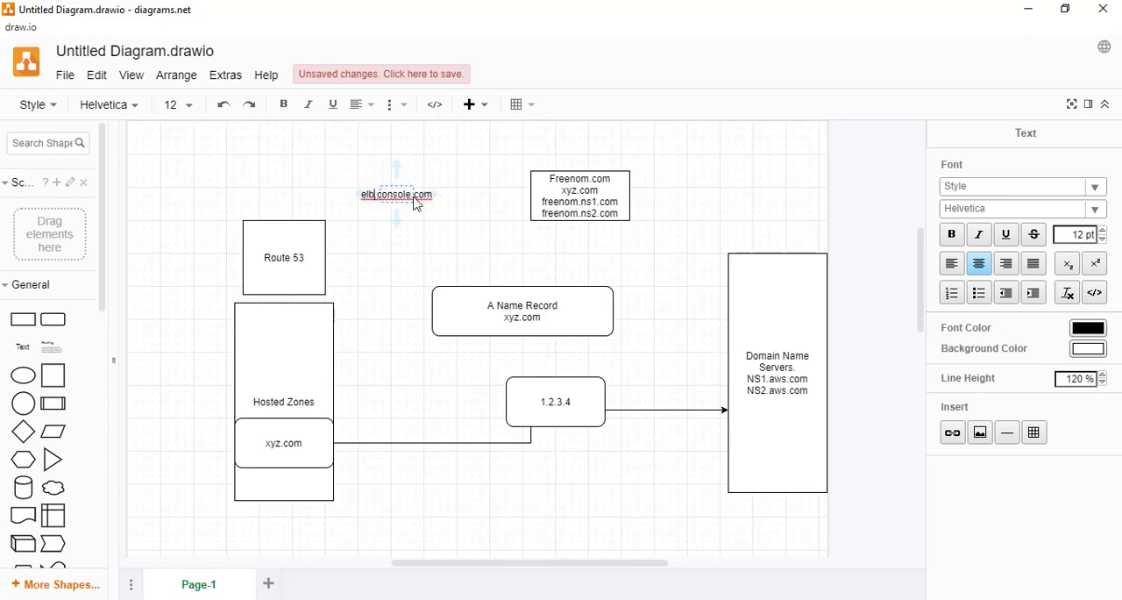
pyautogui.hotkey('alt', 'Tab')
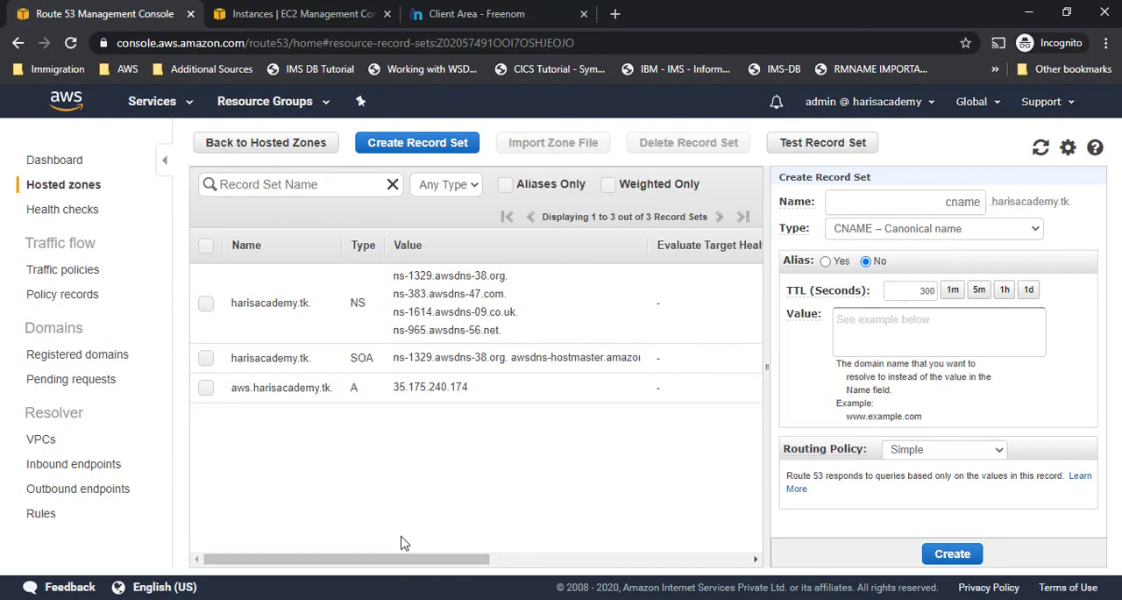
# - Refresh the EC2 instance list and select Route53Machine's IPv4 public IP in its description
pyautogui.click(264, 12)
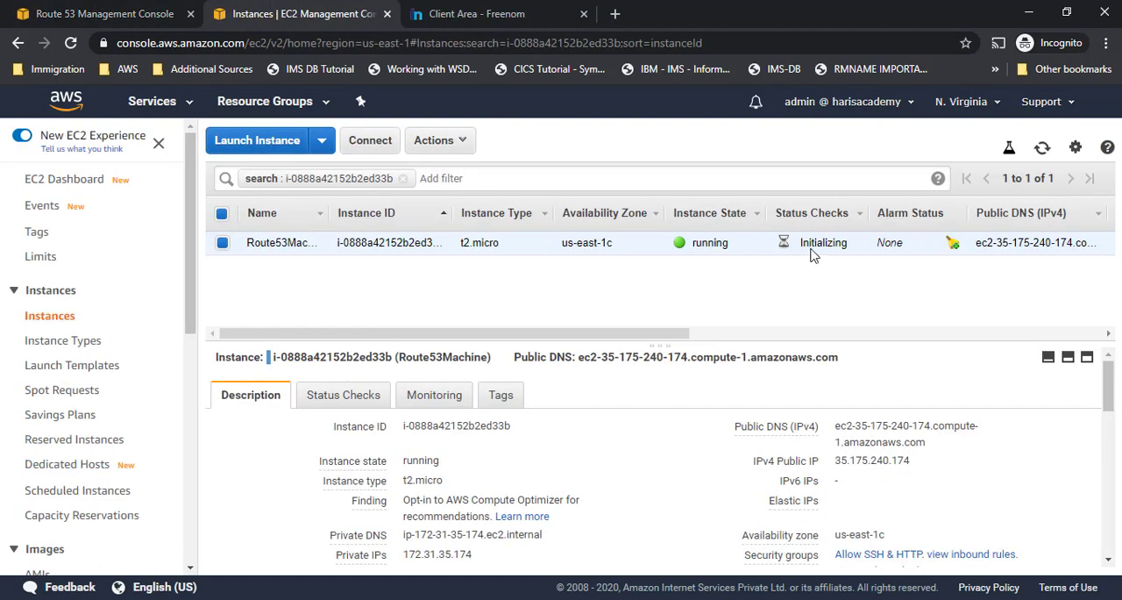
pyautogui.click(1041, 148)
pyautogui.click(822, 334)
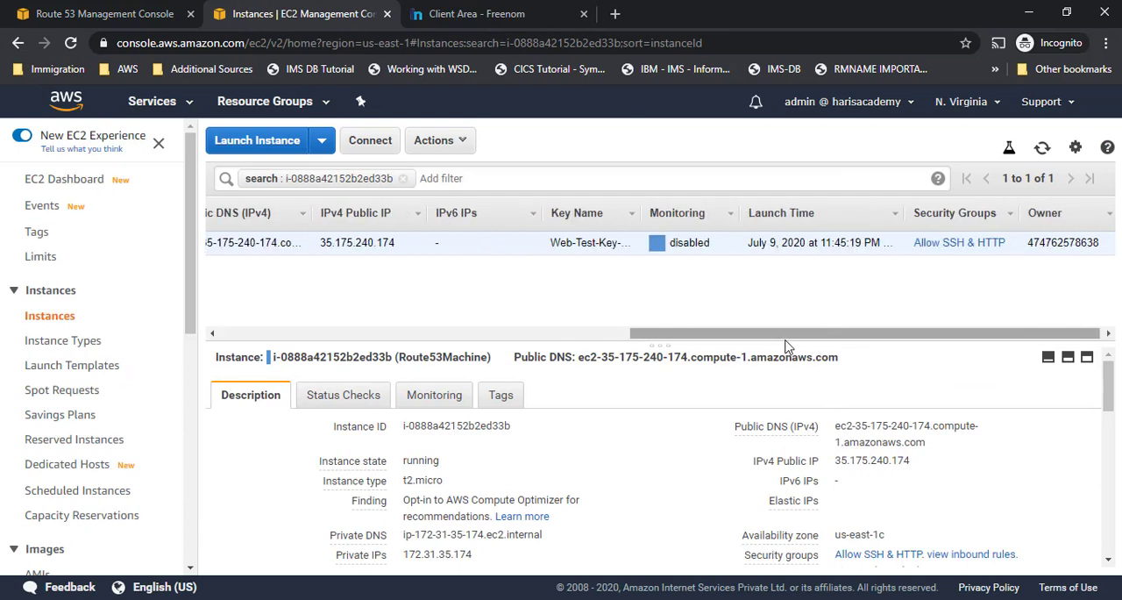
pyautogui.moveTo(777, 340); pyautogui.dragTo(779, 317)
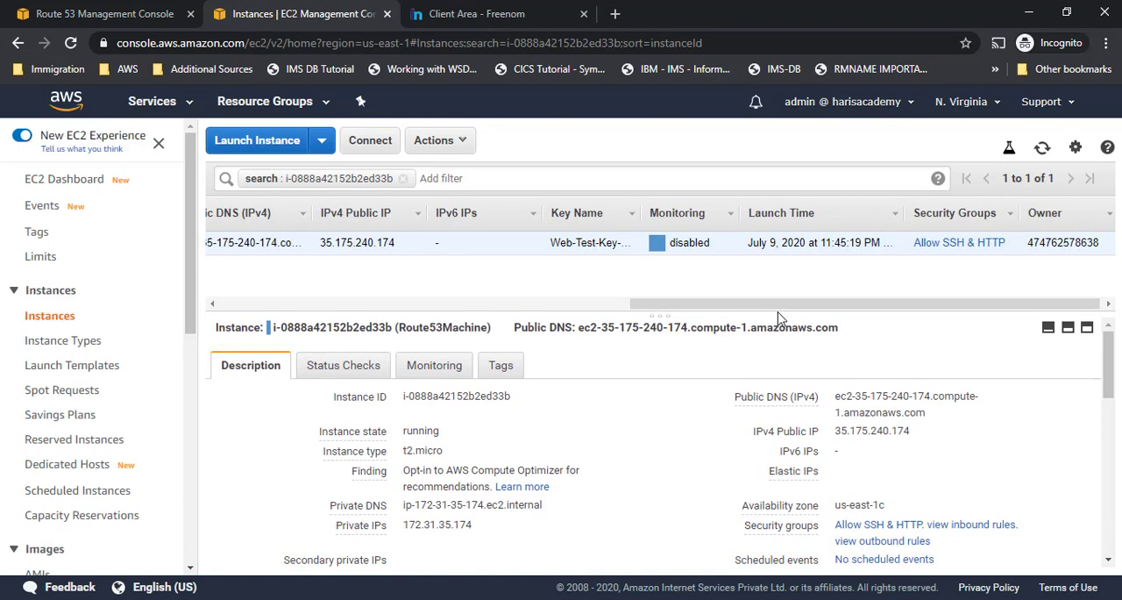
pyautogui.doubleClick(868, 431)
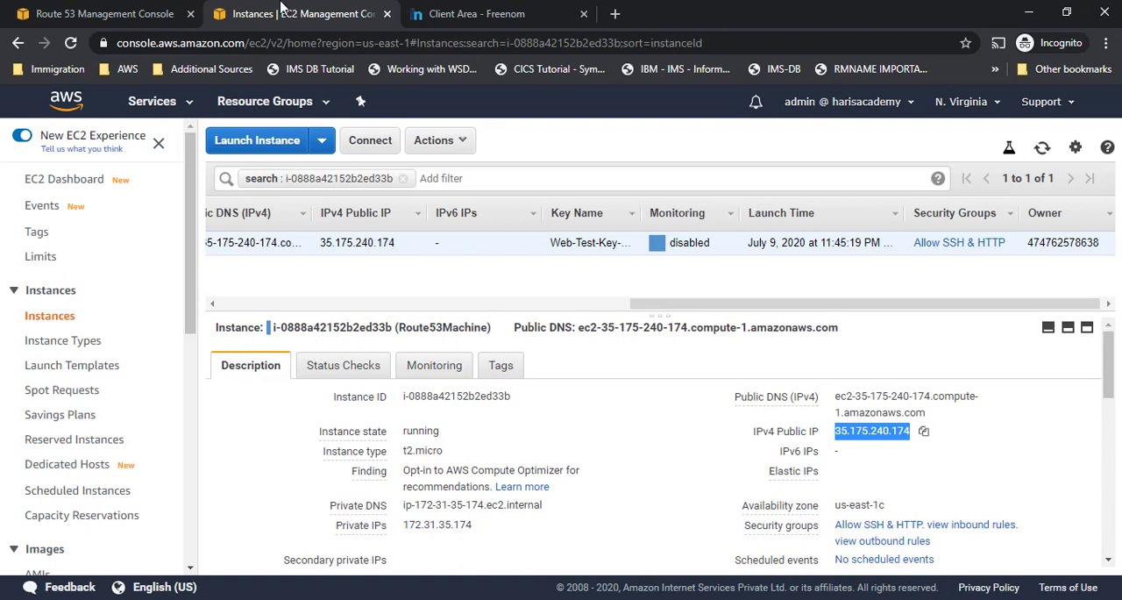
# - Return to the Route 53 record sets and select the IP address value of the aws.harisacademy.tk record
pyautogui.click(474, 14)
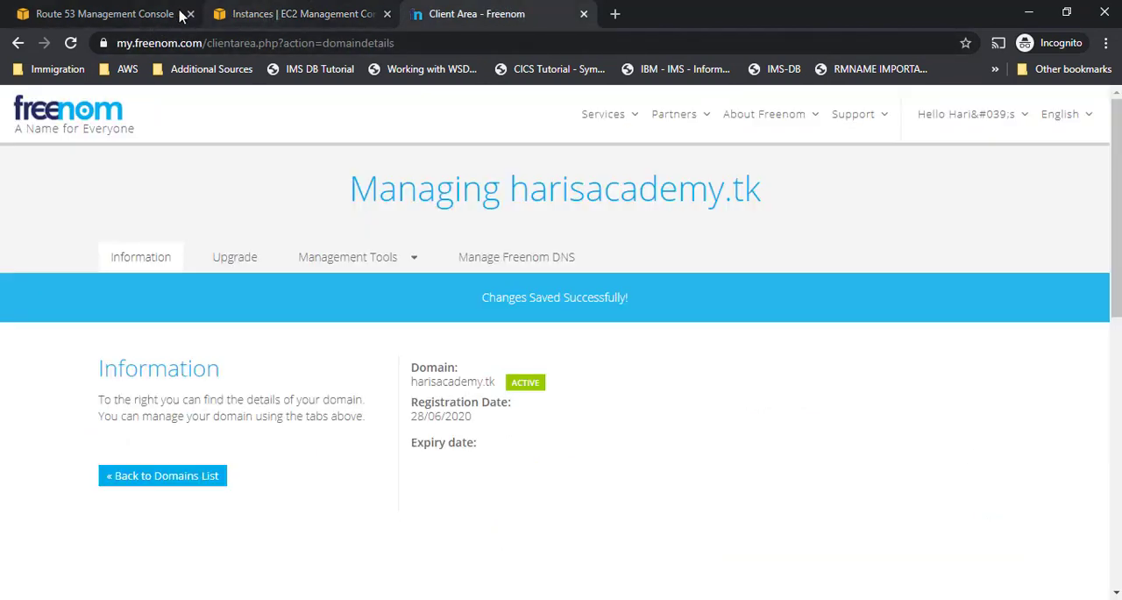
pyautogui.click(144, 13)
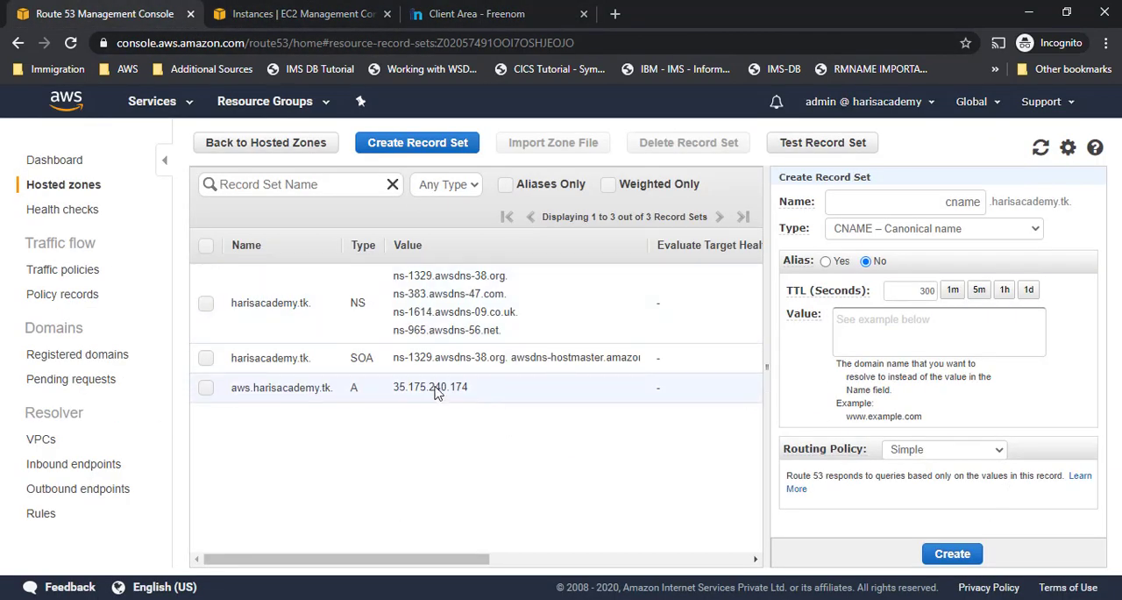
pyautogui.moveTo(469, 386); pyautogui.dragTo(394, 385)
pyautogui.click(393, 386)
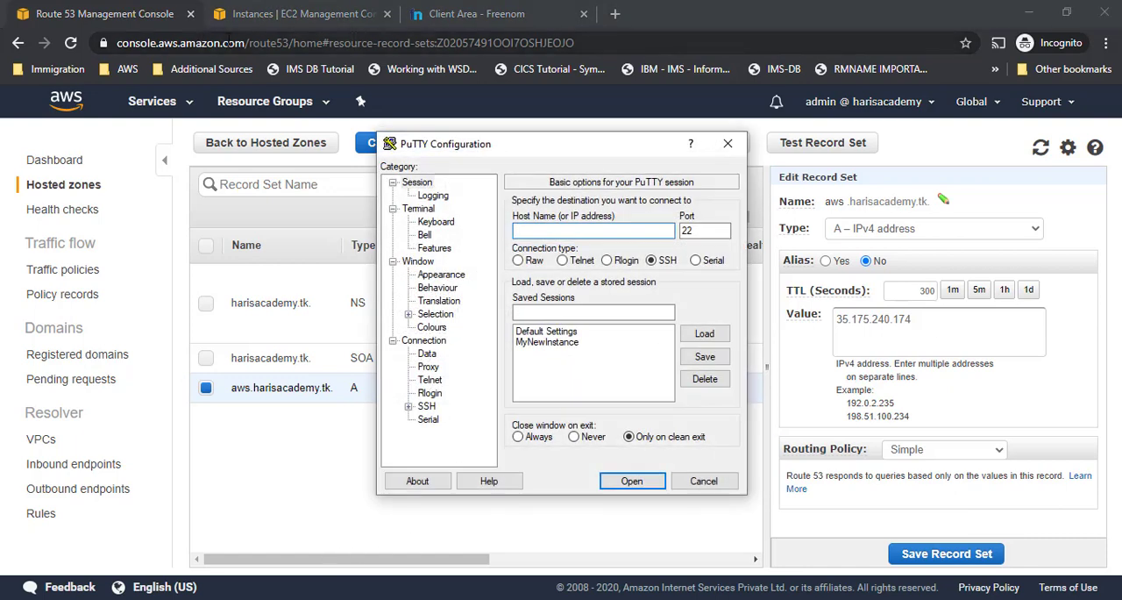
pyautogui.click(298, 13)
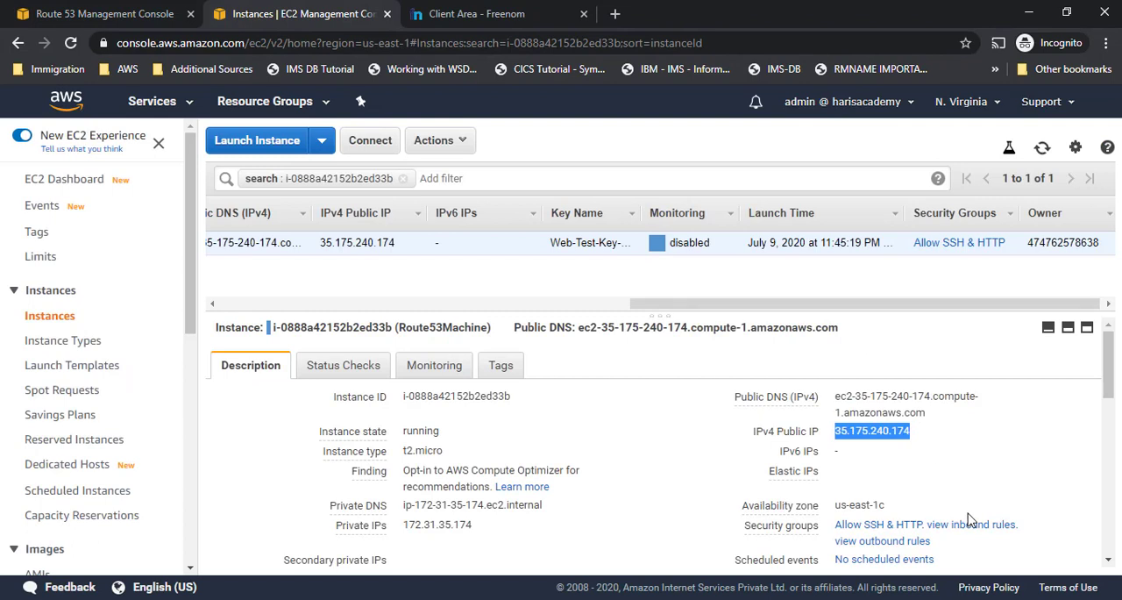
pyautogui.click(450, 598)
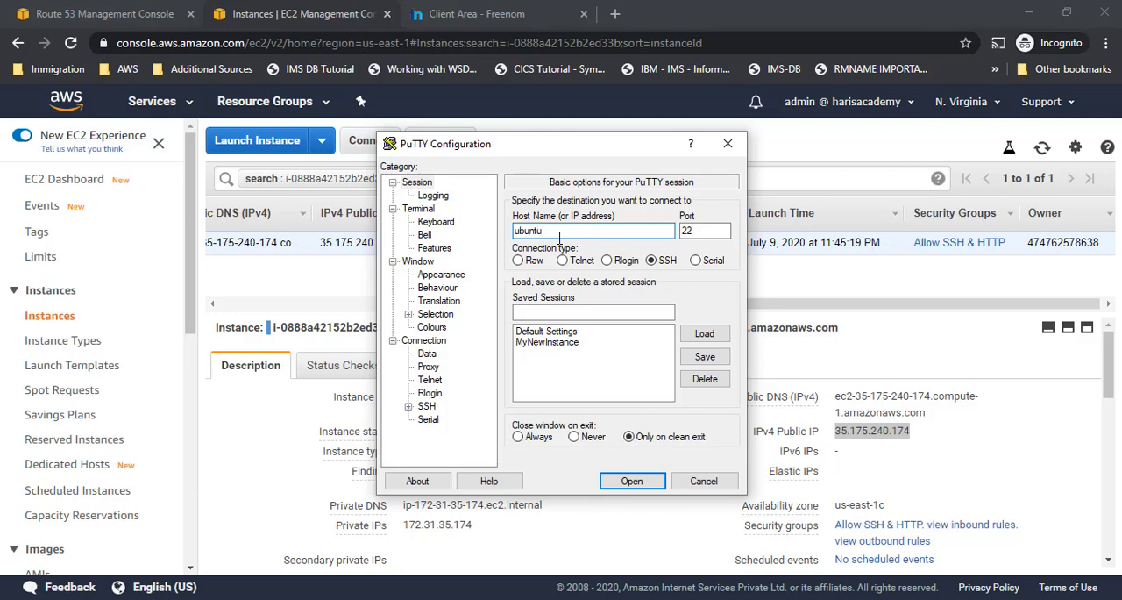
pyautogui.hotkey('ctrl', 'v')
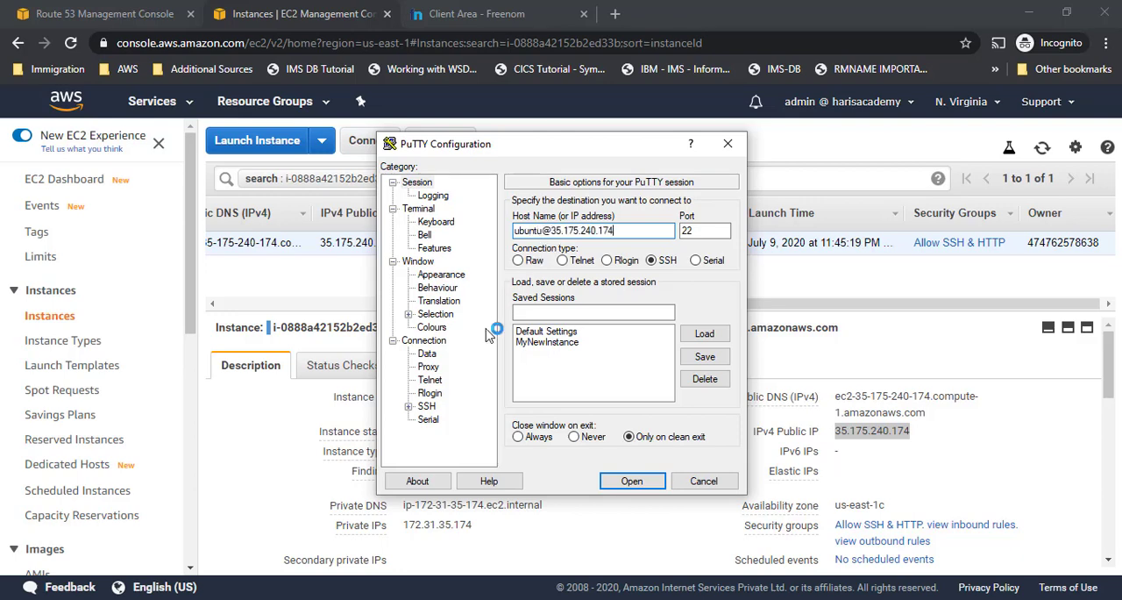
# - Choose Web-Test-Key-Pair.ppk from the Desktop as the private key file for PuTTY's SSH authentication
pyautogui.click(408, 406)
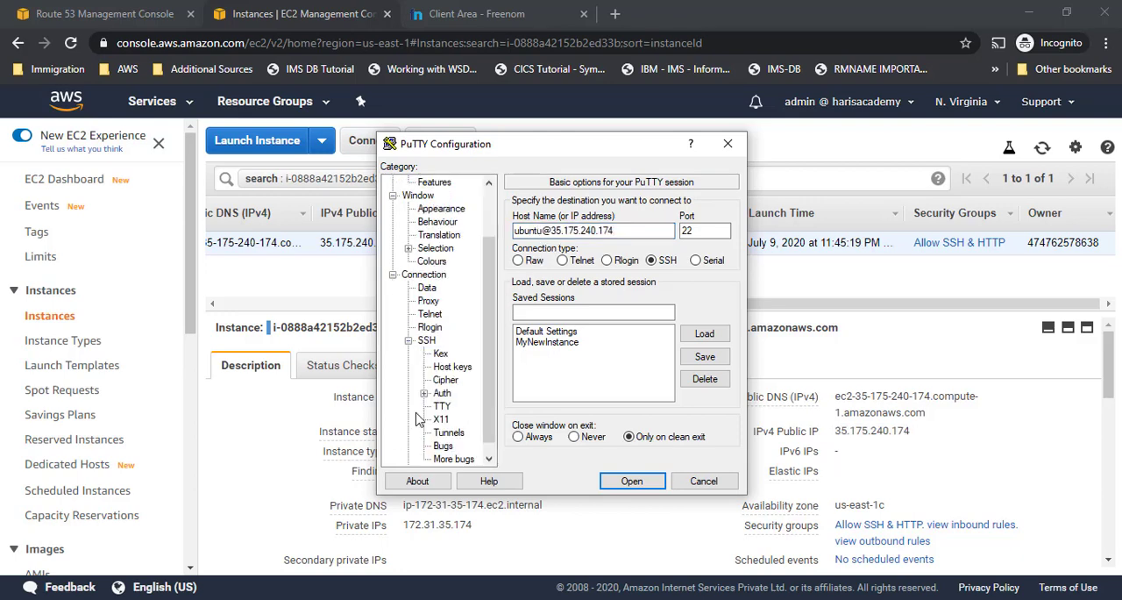
pyautogui.click(442, 393)
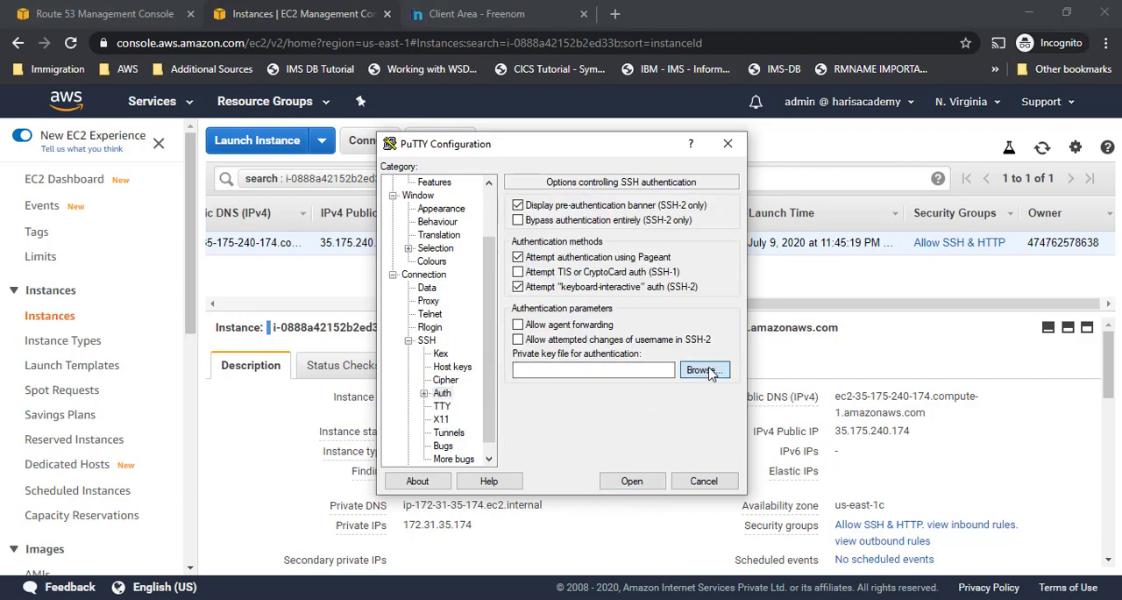
pyautogui.click(704, 369)
pyautogui.doubleClick(664, 277)
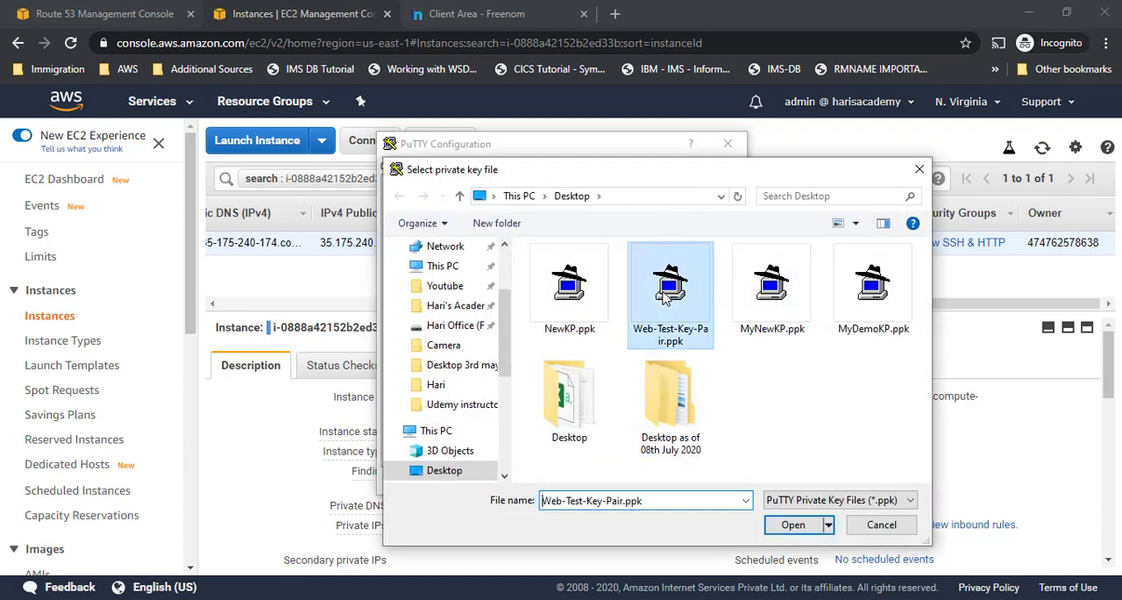
# - Open the SSH session, accept and cache the server's host key, and maximize the terminal window
pyautogui.click(632, 480)
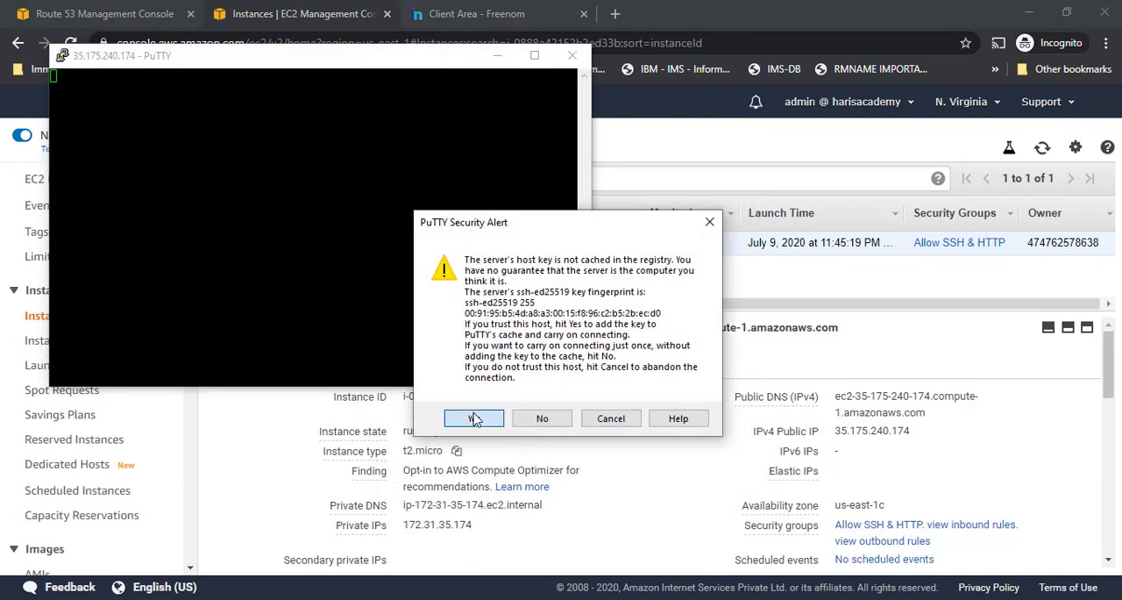
pyautogui.click(466, 417)
pyautogui.click(534, 55)
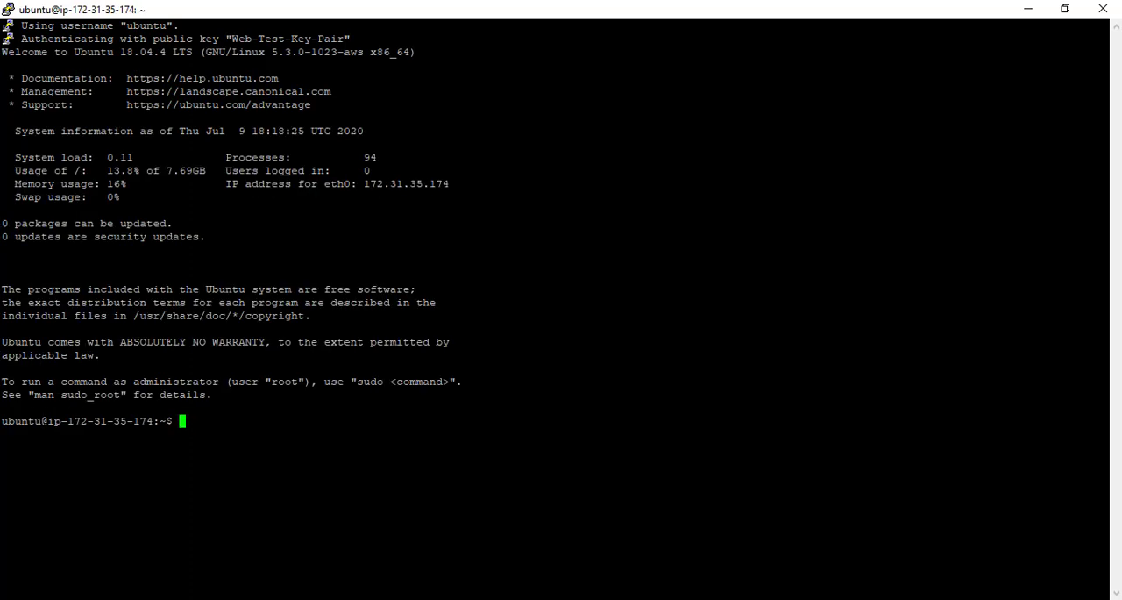
# - Clear the terminal screen of the SSH session
pyautogui.write('pin')
pyautogui.press('BackSpace')
pyautogui.press('BackSpace')
pyautogui.write('lear')
pyautogui.press('Return')
pyautogui.scroll(10, 561, 307)
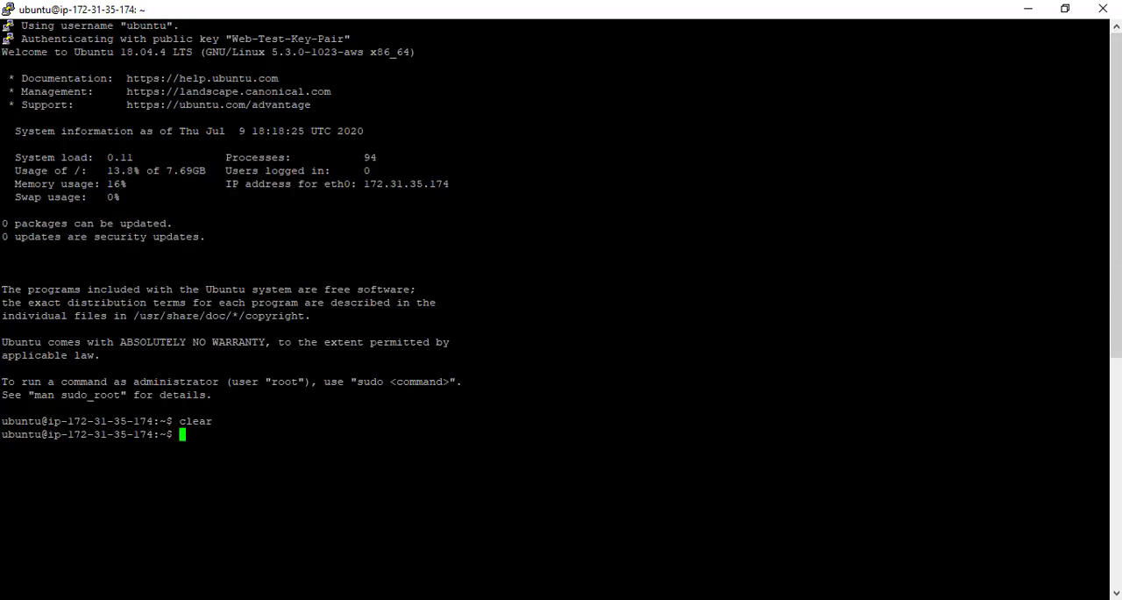
pyautogui.scroll(-10, 561, 306)
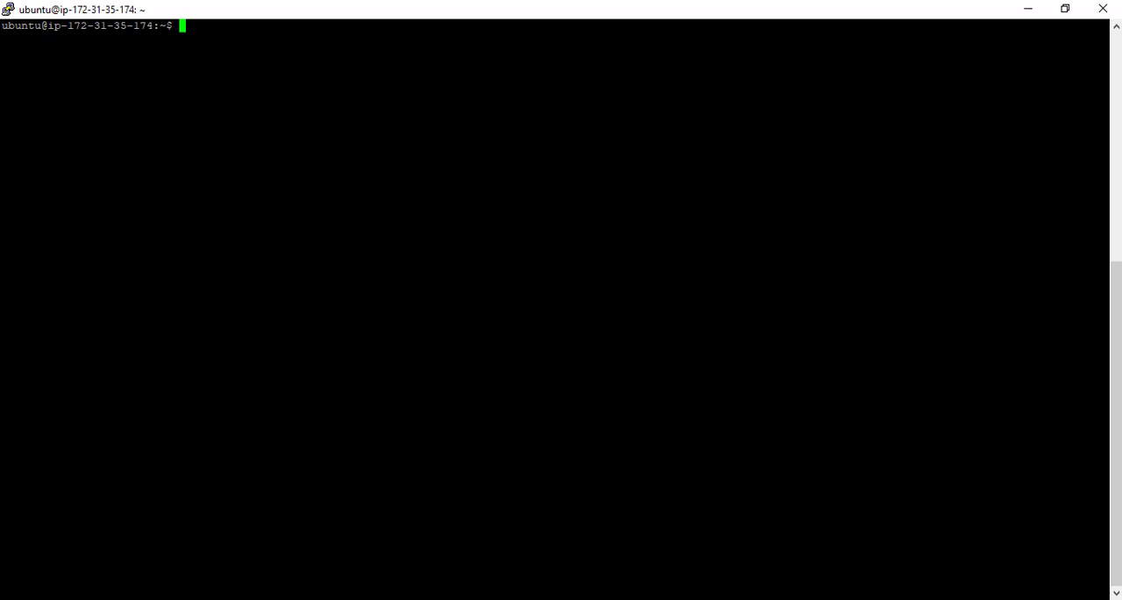
# - Ping aws.harisacademy.tk from the Ubuntu instance
pyautogui.write('ping aws.h')
pyautogui.write('arisac')
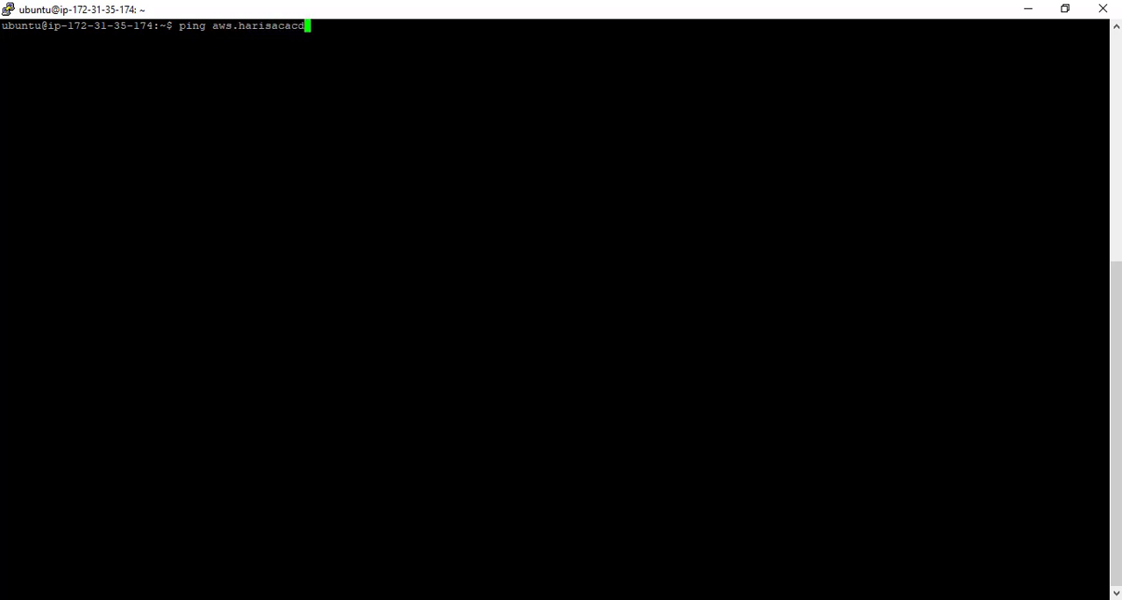
pyautogui.write('ac')
pyautogui.press('BackSpace')
pyautogui.write('demy.tk')
pyautogui.press('Return')
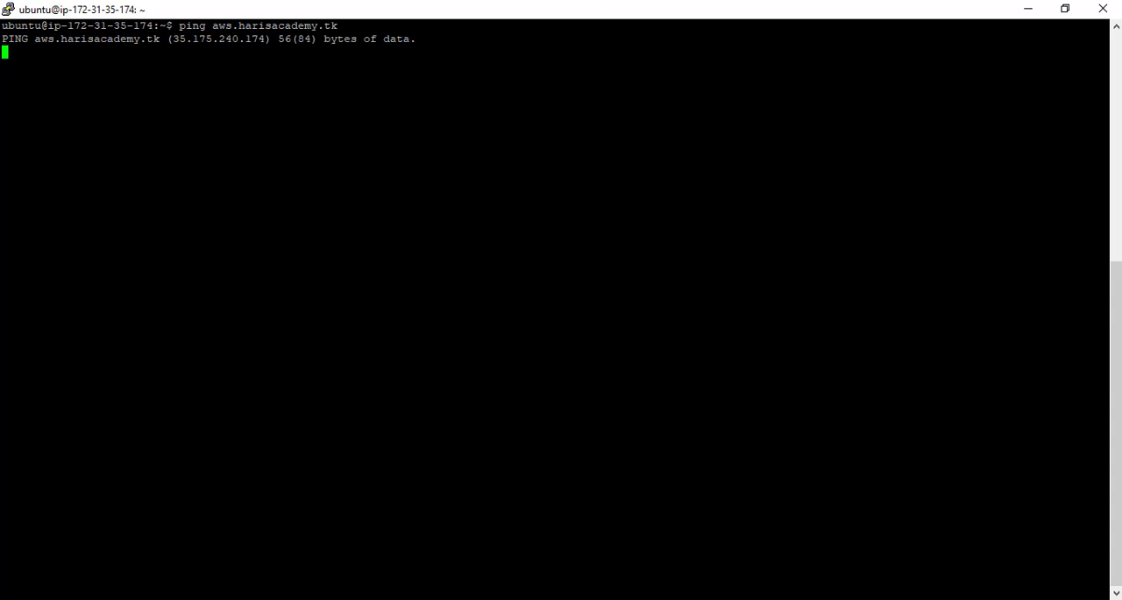
# - Switch to the EC2 console in the browser and open the Allow SSH & HTTP security group from the Route53Machine instance details
pyautogui.hotkey('alt', 'Tab')
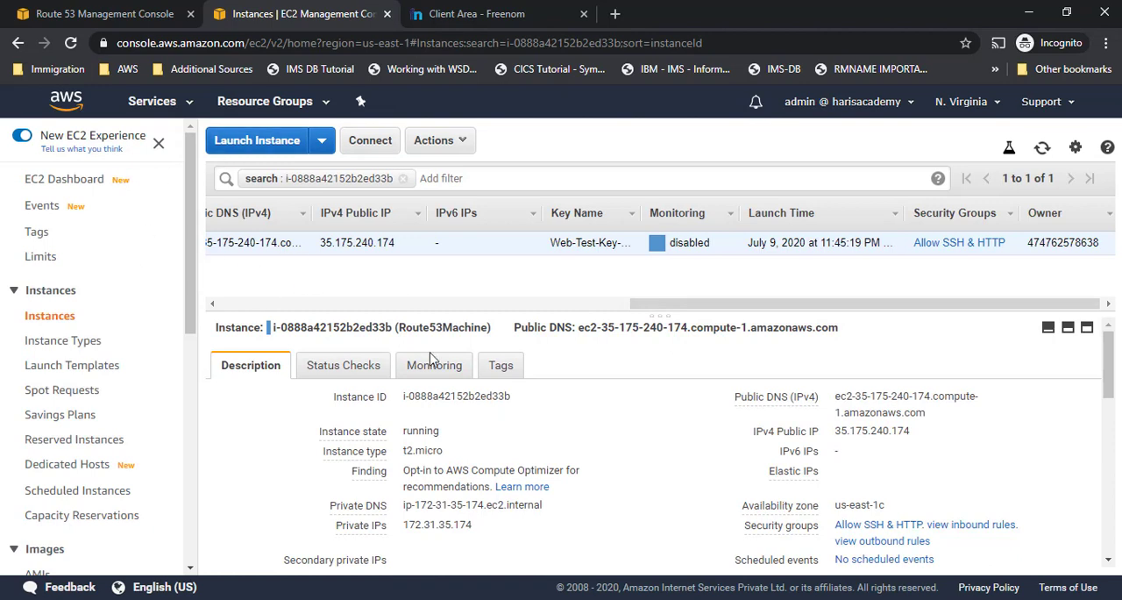
pyautogui.moveTo(655, 304); pyautogui.dragTo(631, 304)
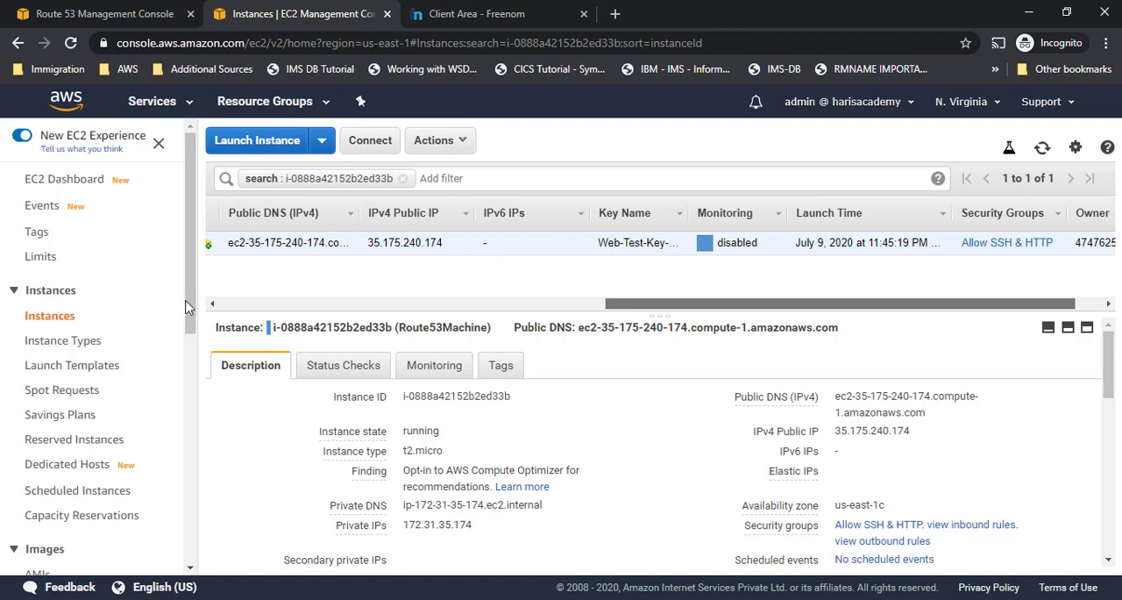
pyautogui.click(221, 302)
pyautogui.click(221, 304)
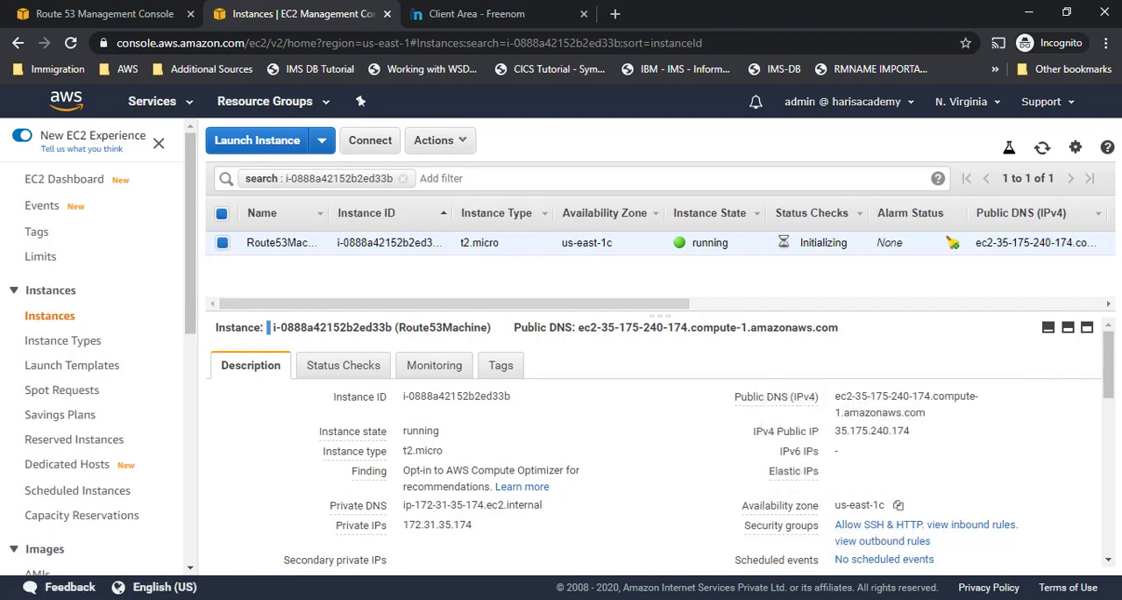
pyautogui.moveTo(1110, 359); pyautogui.dragTo(1109, 400)
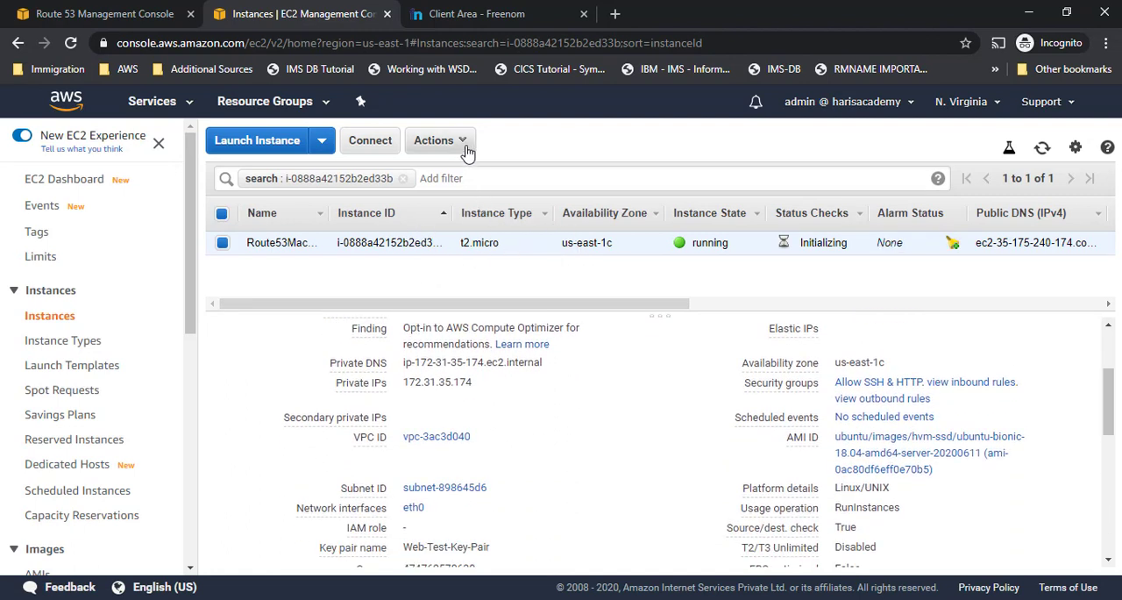
pyautogui.click(879, 384)
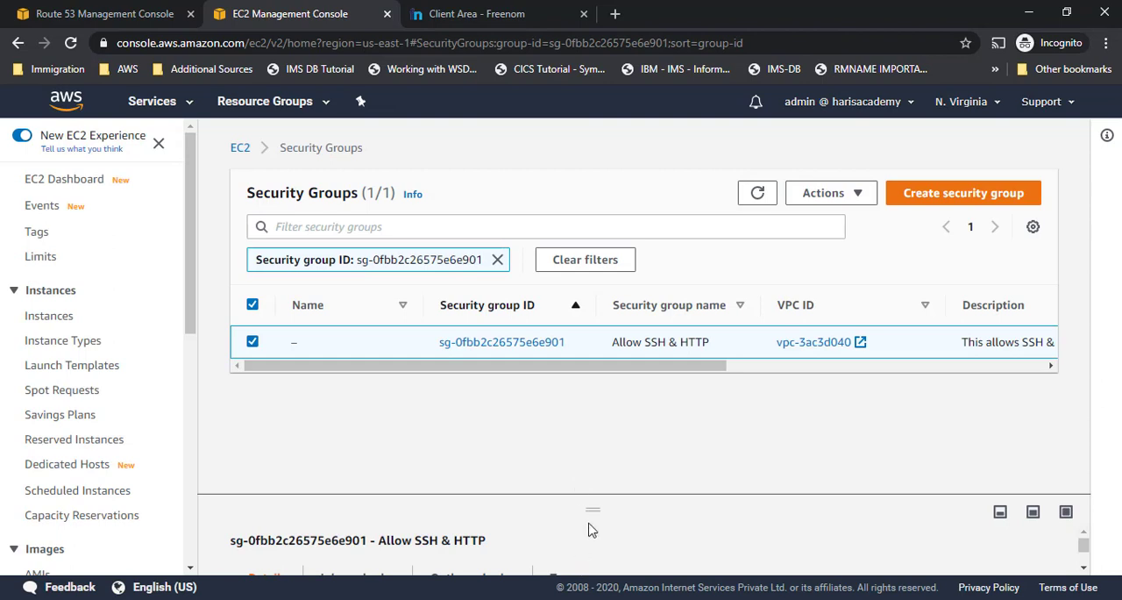
# - Show the inbound rules of the Allow SSH & HTTP security group and open them for editing
pyautogui.moveTo(591, 510); pyautogui.dragTo(545, 407)
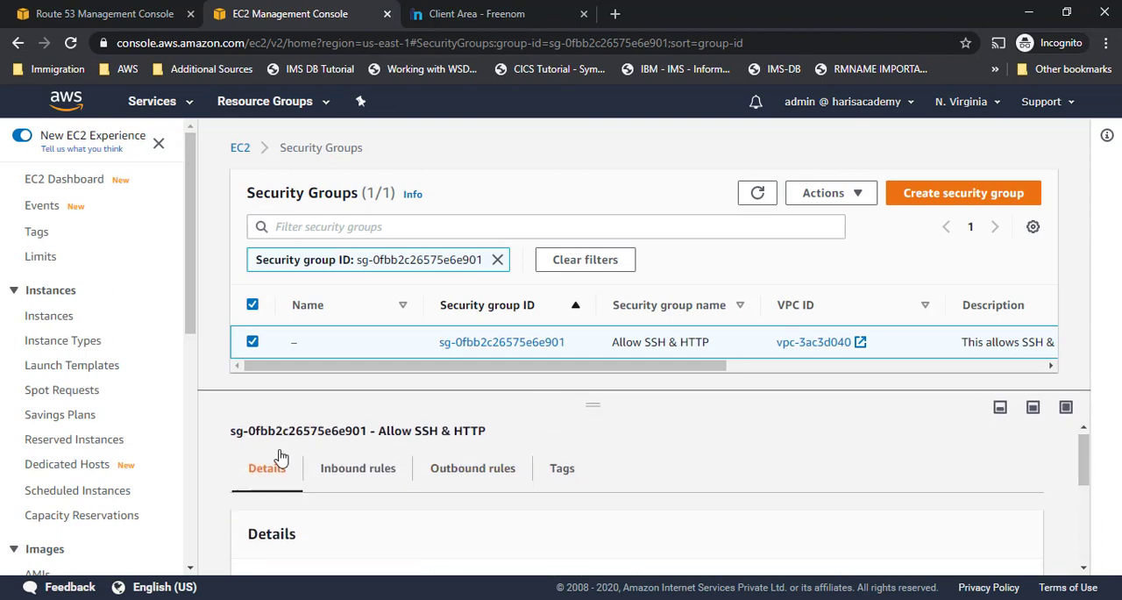
pyautogui.click(383, 478)
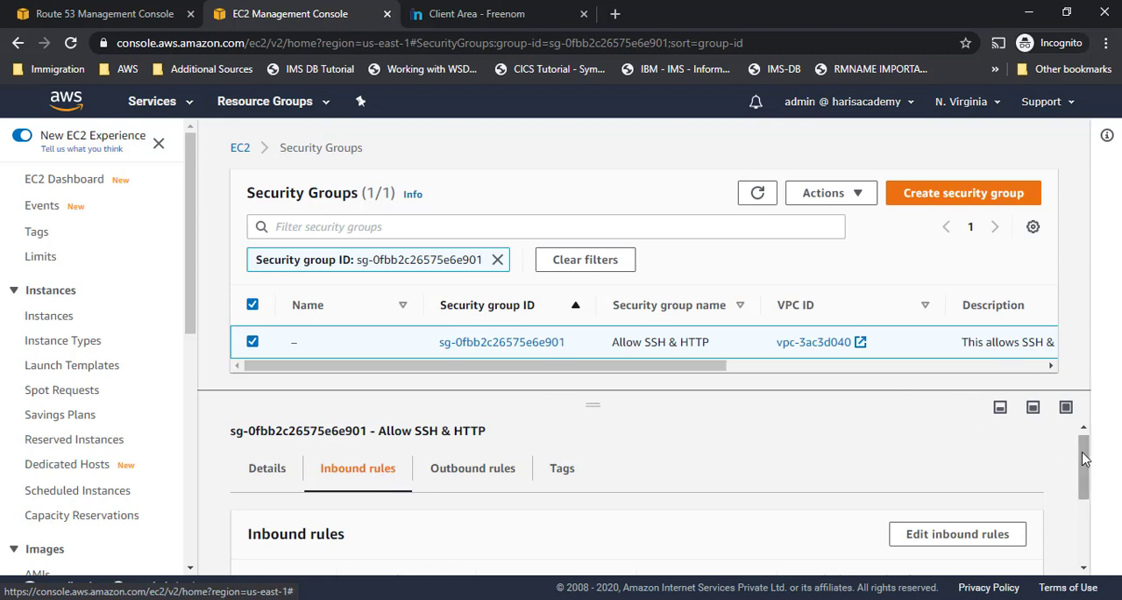
pyautogui.moveTo(1087, 457); pyautogui.dragTo(1087, 508)
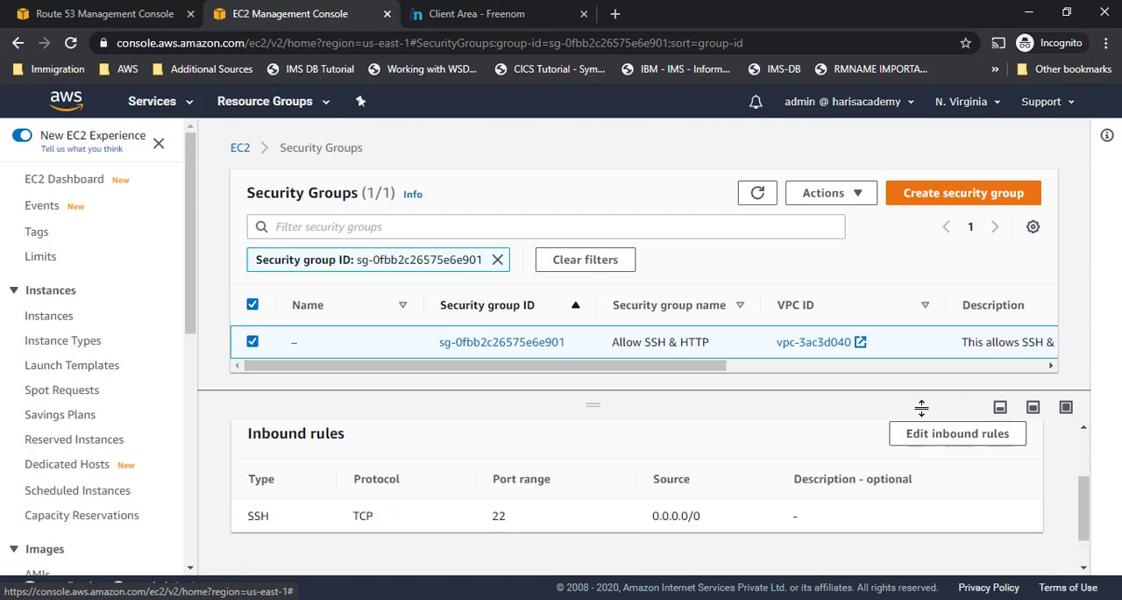
pyautogui.click(942, 441)
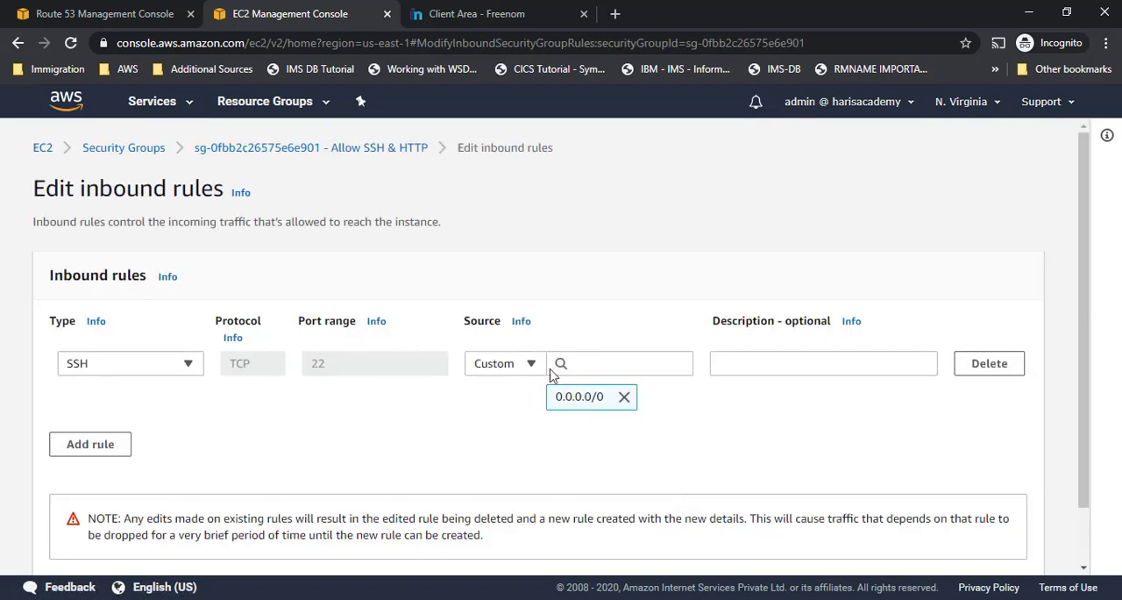
# - Add an inbound rule of type HTTP with the source set to Anywhere
pyautogui.click(90, 445)
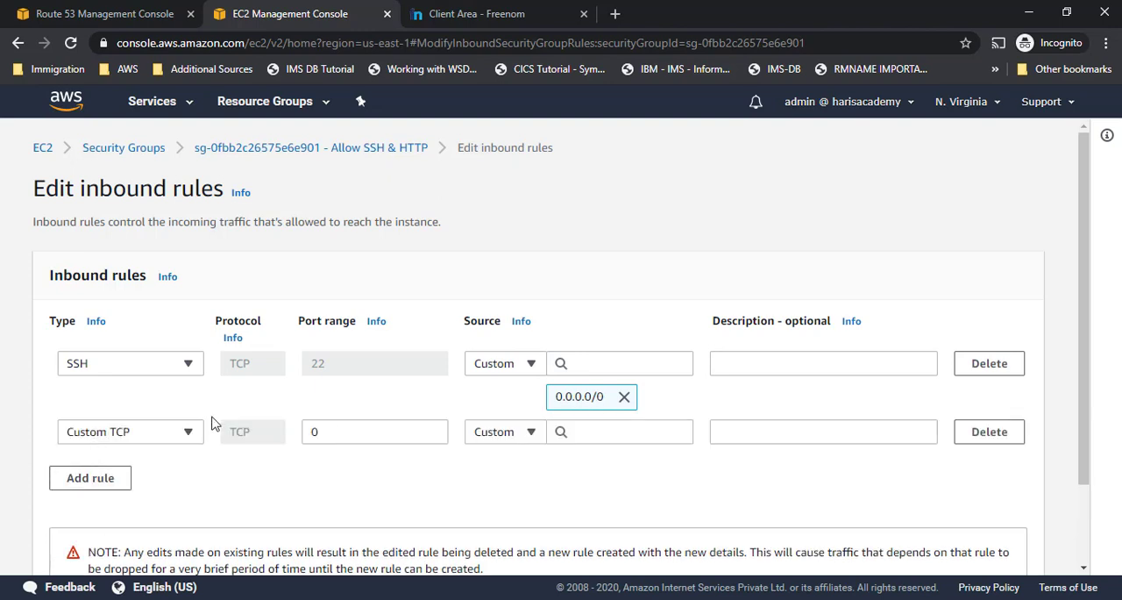
pyautogui.click(147, 434)
pyautogui.write('http')
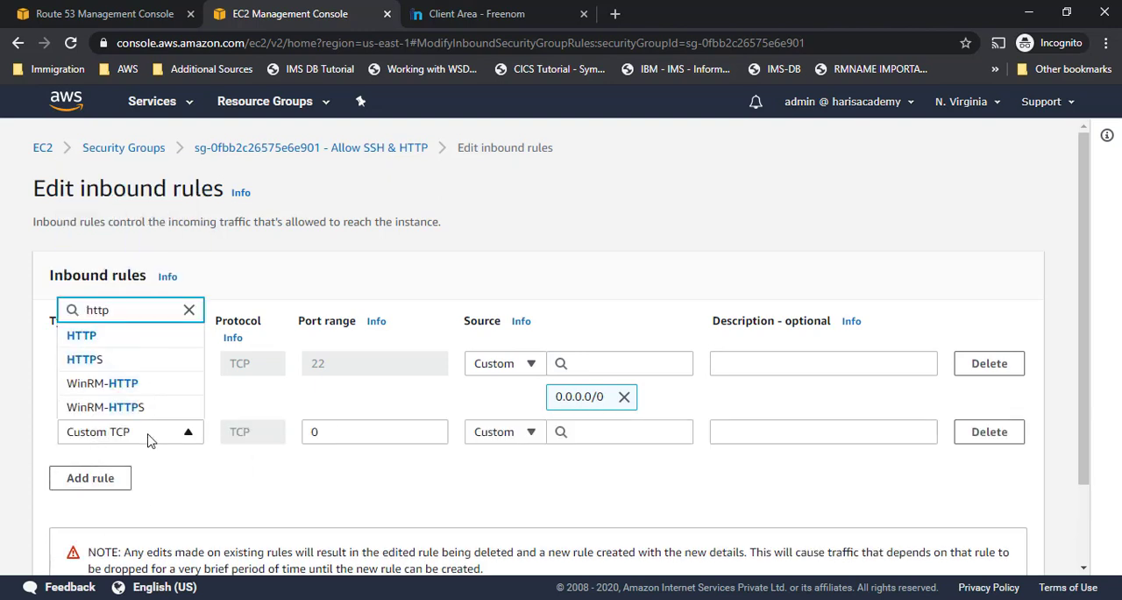
pyautogui.click(88, 335)
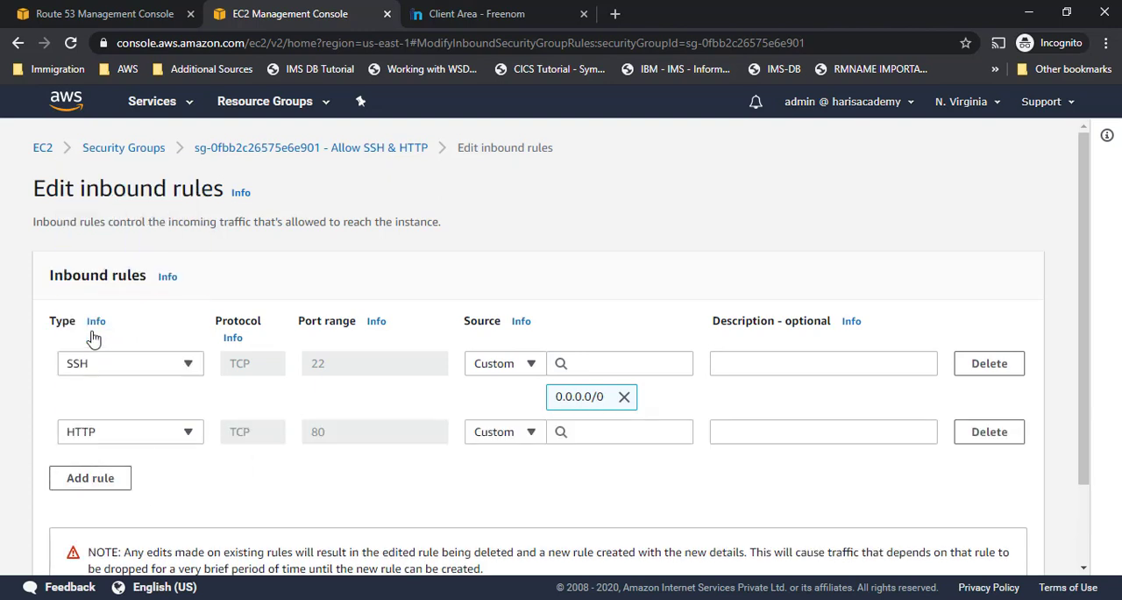
pyautogui.click(607, 435)
pyautogui.click(529, 431)
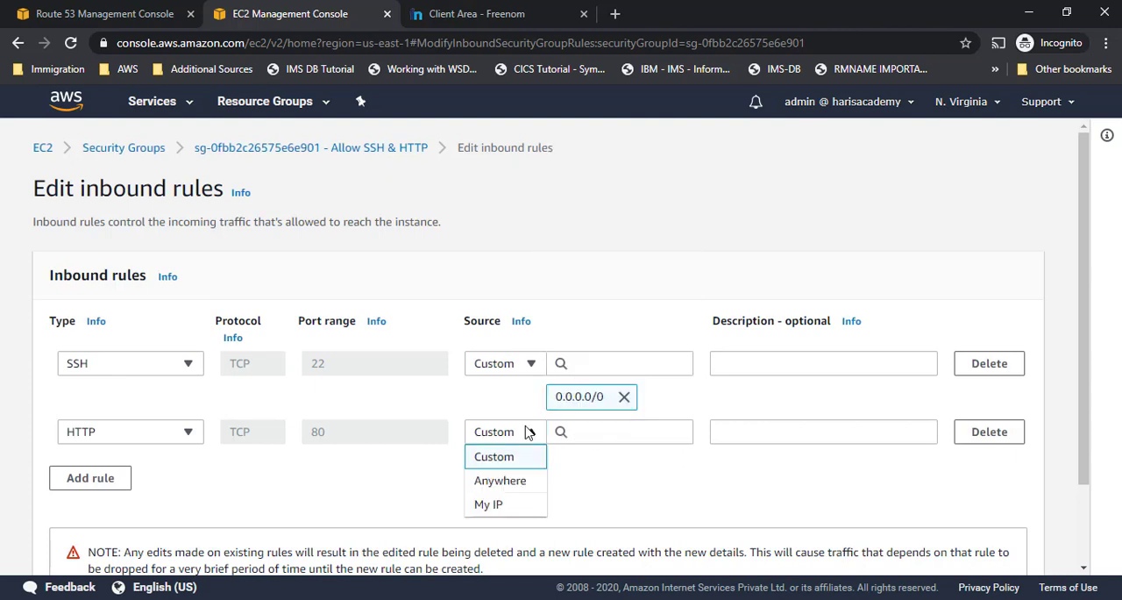
pyautogui.click(502, 480)
# - Add another inbound rule of type All ICMP - IPv4 with the source set to Anywhere
pyautogui.click(90, 549)
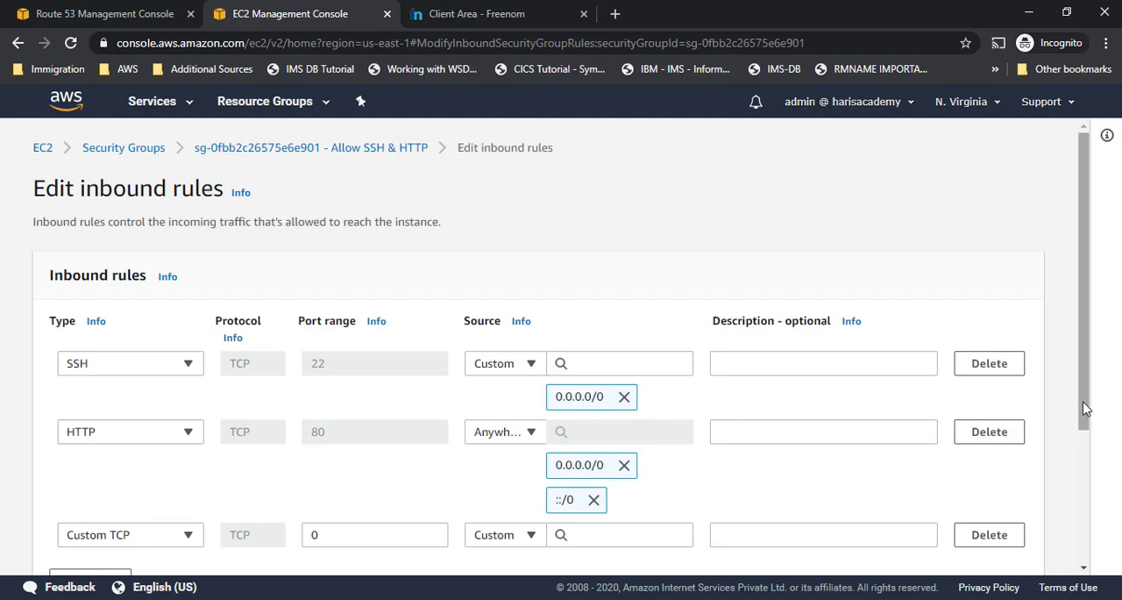
pyautogui.moveTo(1085, 407); pyautogui.dragTo(1084, 485)
pyautogui.click(173, 423)
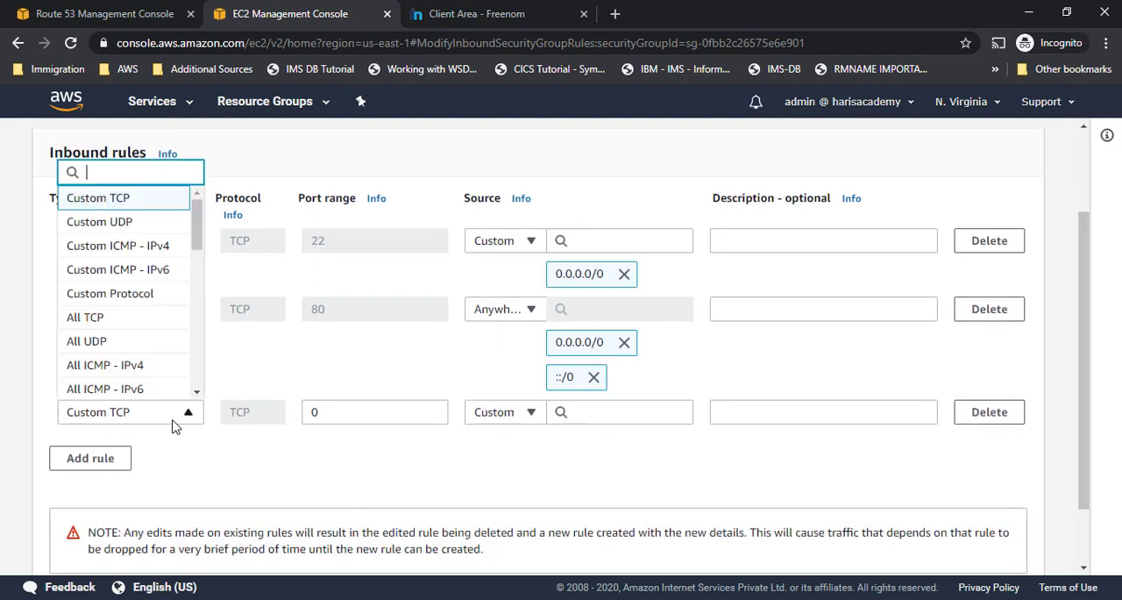
pyautogui.write('icmp')
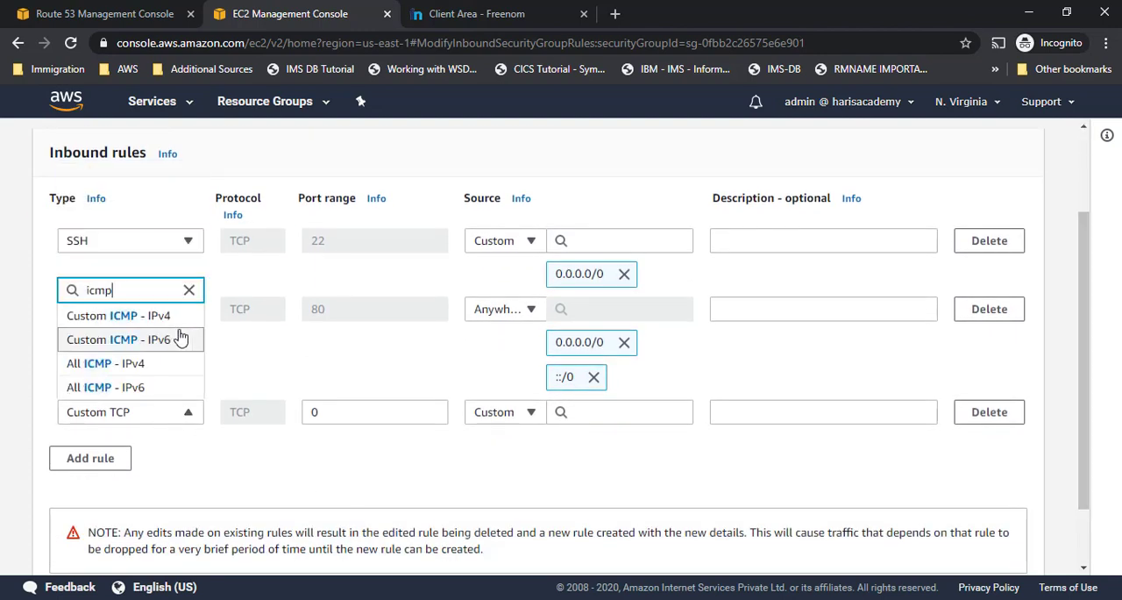
pyautogui.click(154, 368)
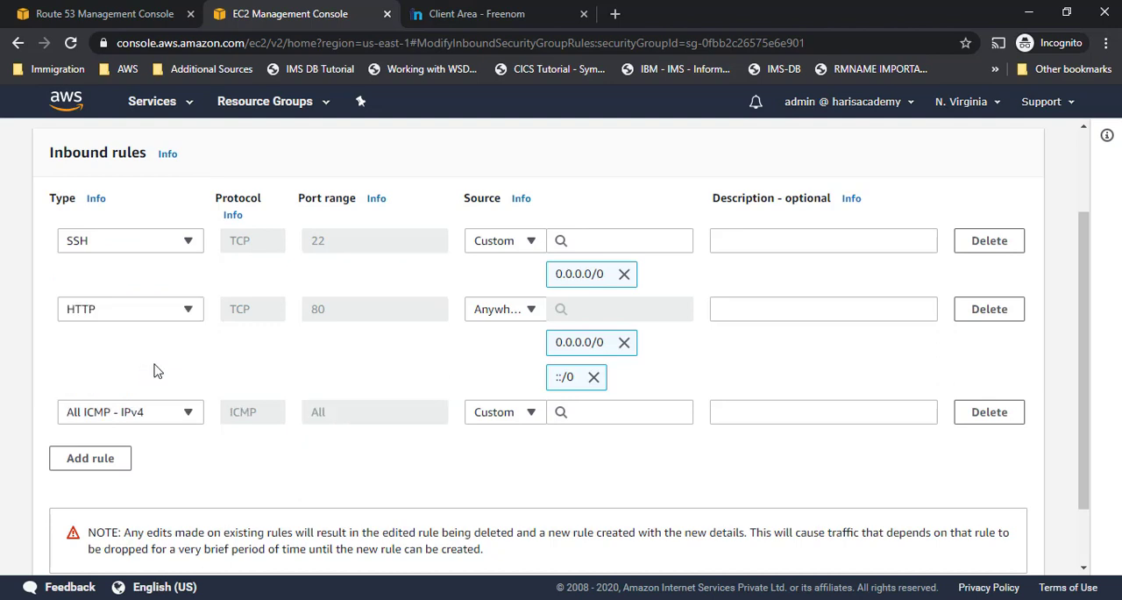
pyautogui.click(520, 423)
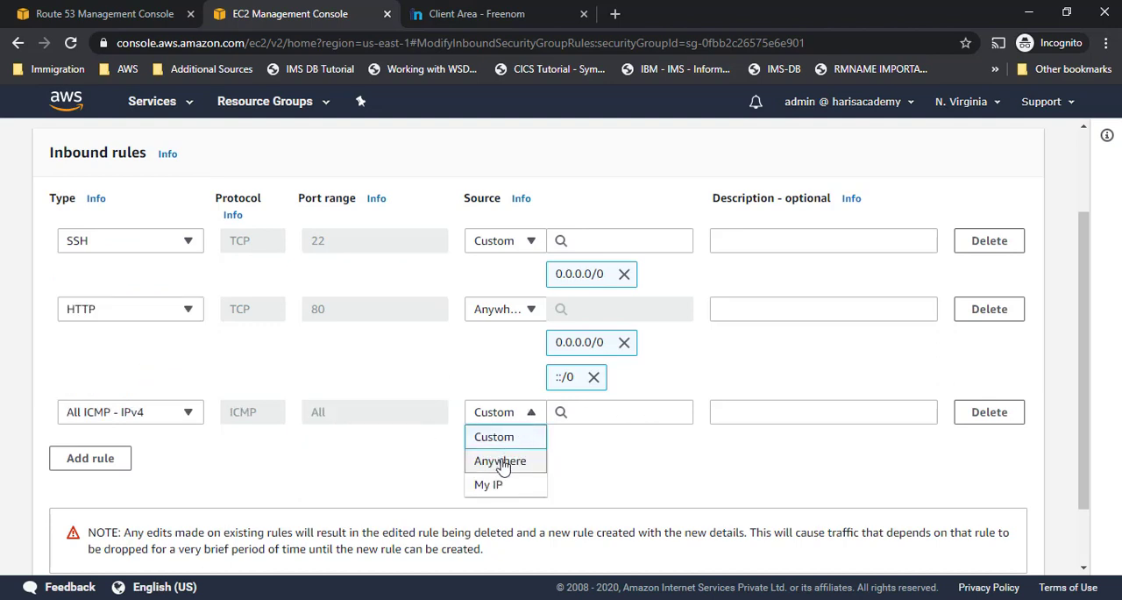
pyautogui.click(500, 460)
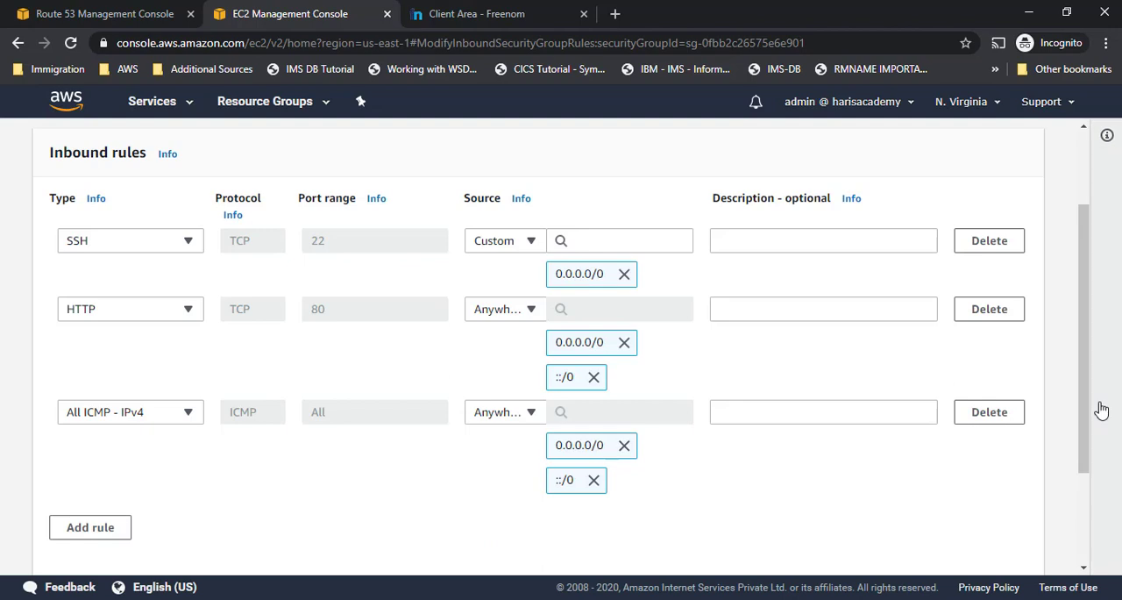
# - Review the list of inbound rules and save them to the security group
pyautogui.scroll(2, 1078, 365)
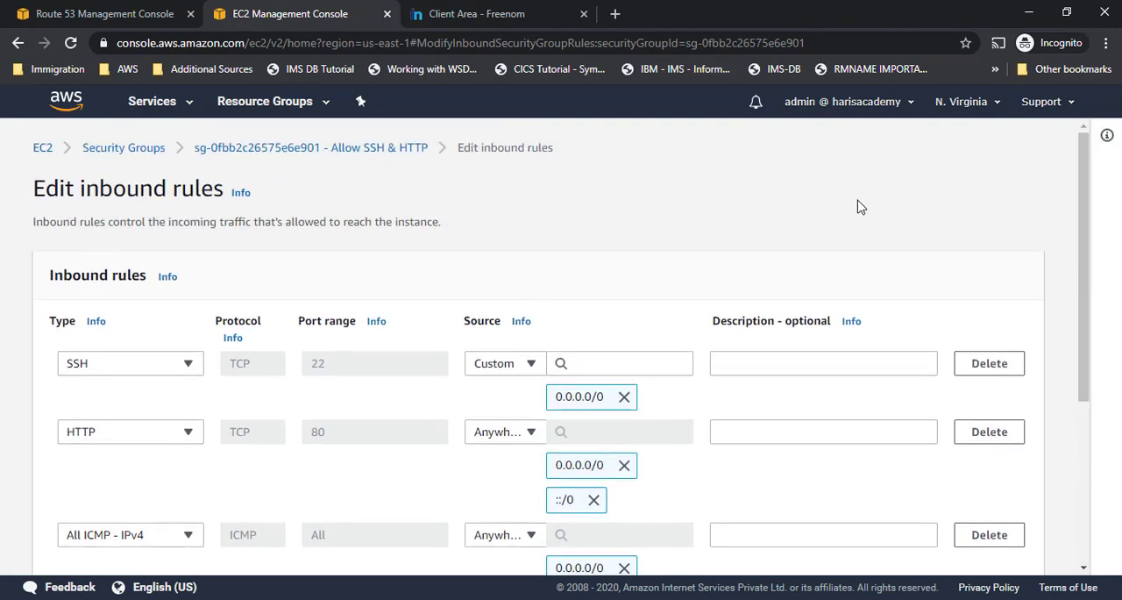
pyautogui.moveTo(1084, 251); pyautogui.dragTo(1100, 528)
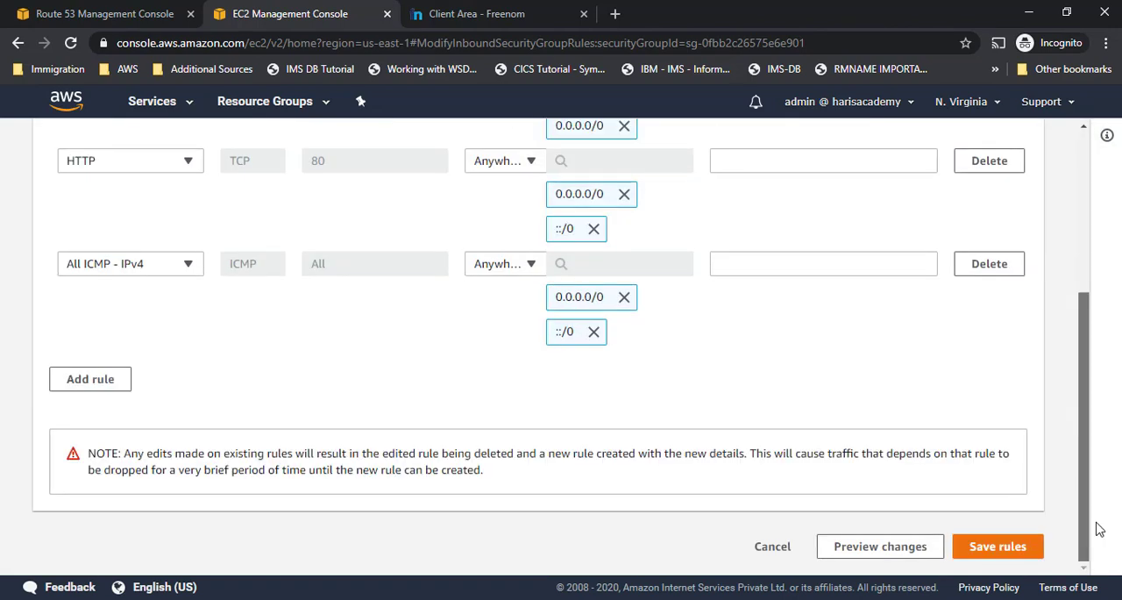
pyautogui.click(1024, 550)
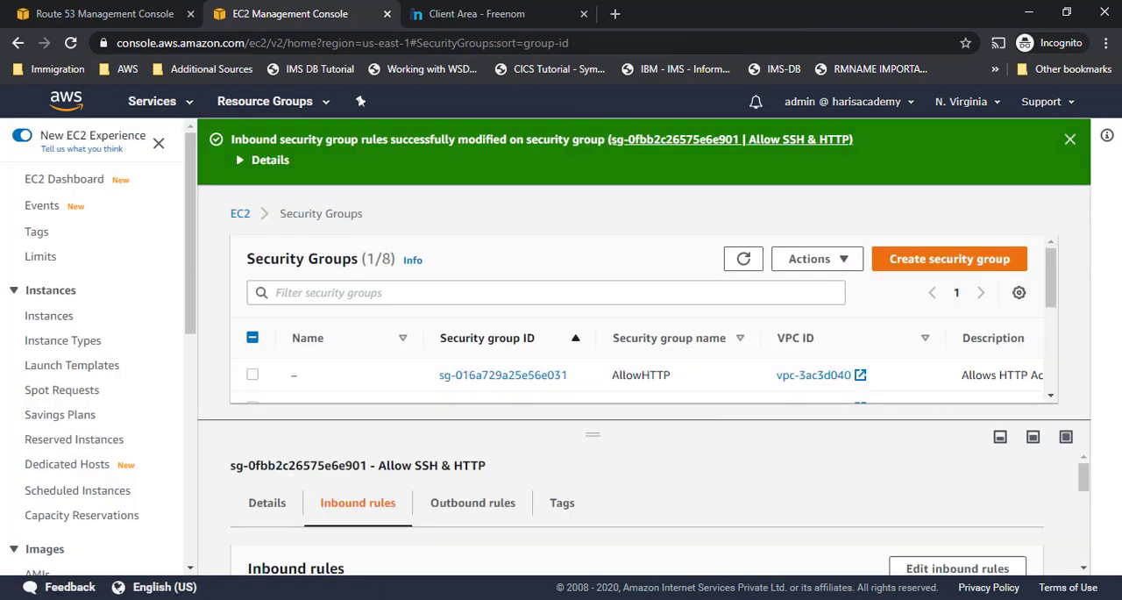
# - Return to the PuTTY terminal and highlight the pinged domain name and its resolved IP address in the ping output
pyautogui.hotkey('alt', 'Tab')
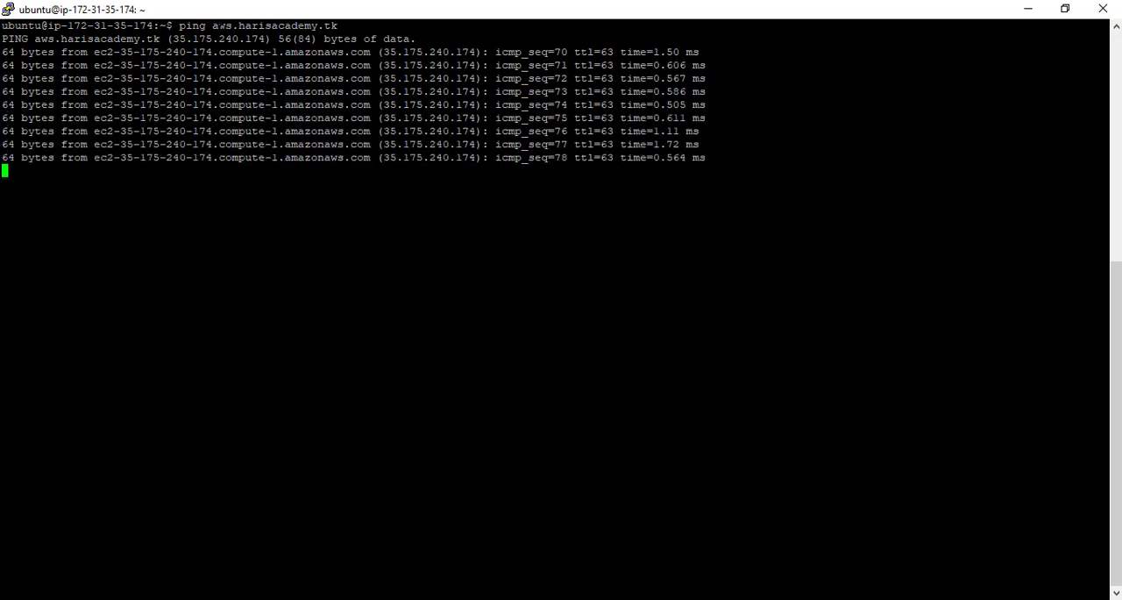
pyautogui.moveTo(212, 25); pyautogui.dragTo(339, 25)
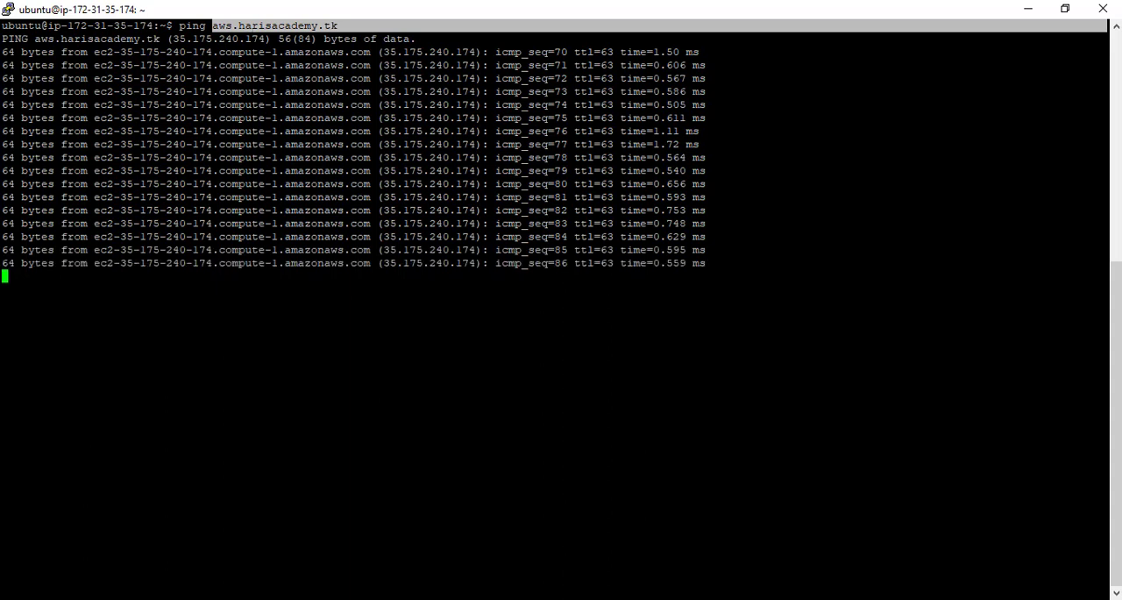
pyautogui.moveTo(174, 53); pyautogui.dragTo(207, 40)
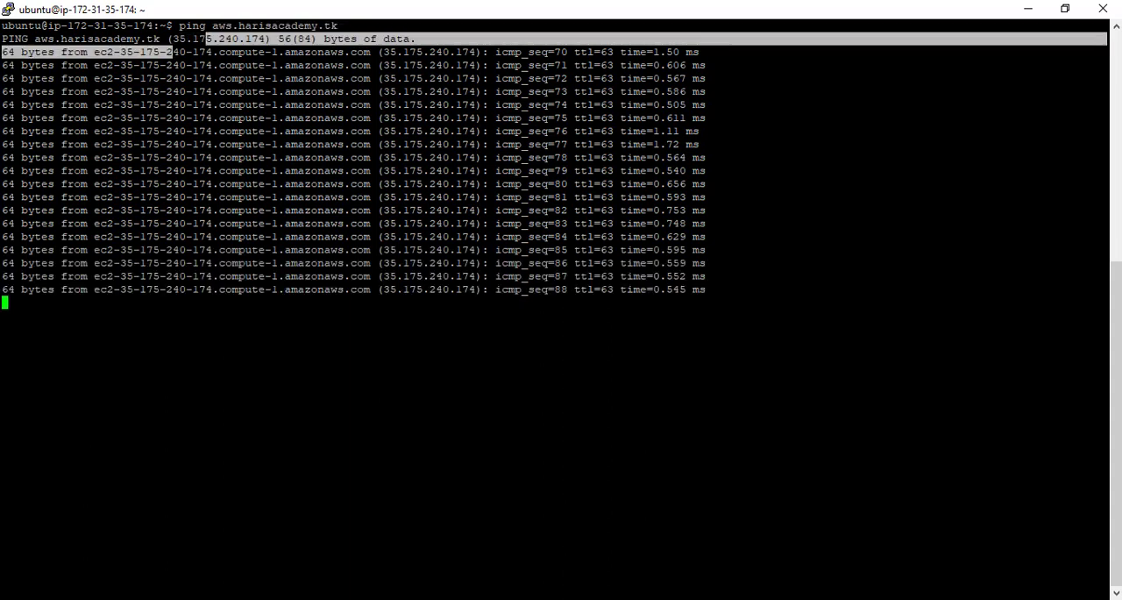
pyautogui.click(175, 40)
pyautogui.doubleClick(198, 39)
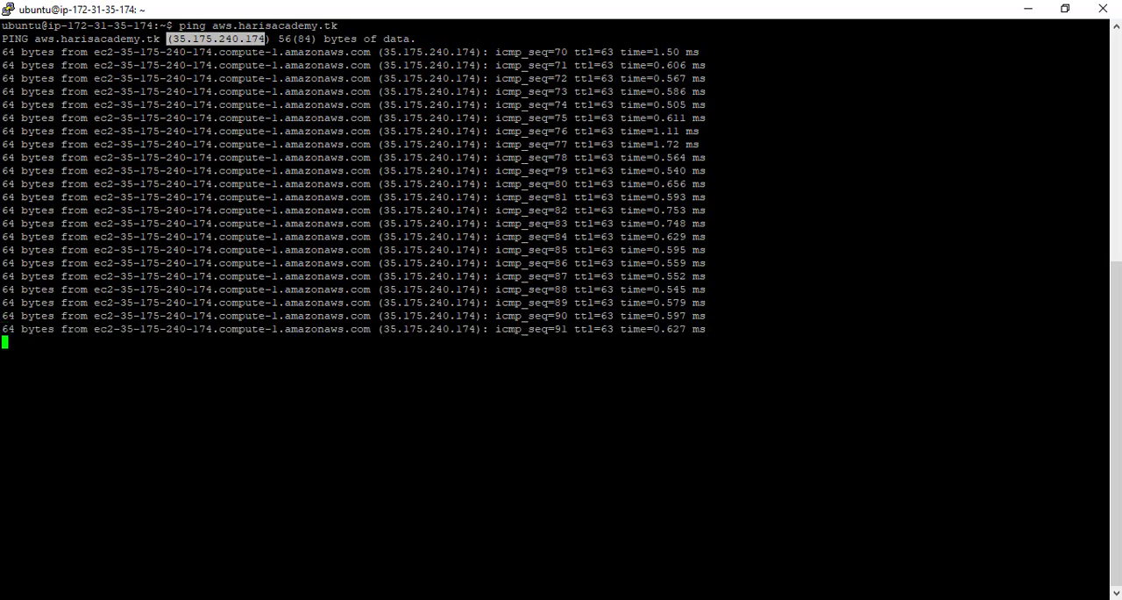
# - Compare the Route53Machine instance's IPv4 public IP in the EC2 console with the address in the terminal's ping output
pyautogui.hotkey('alt', 'Tab')
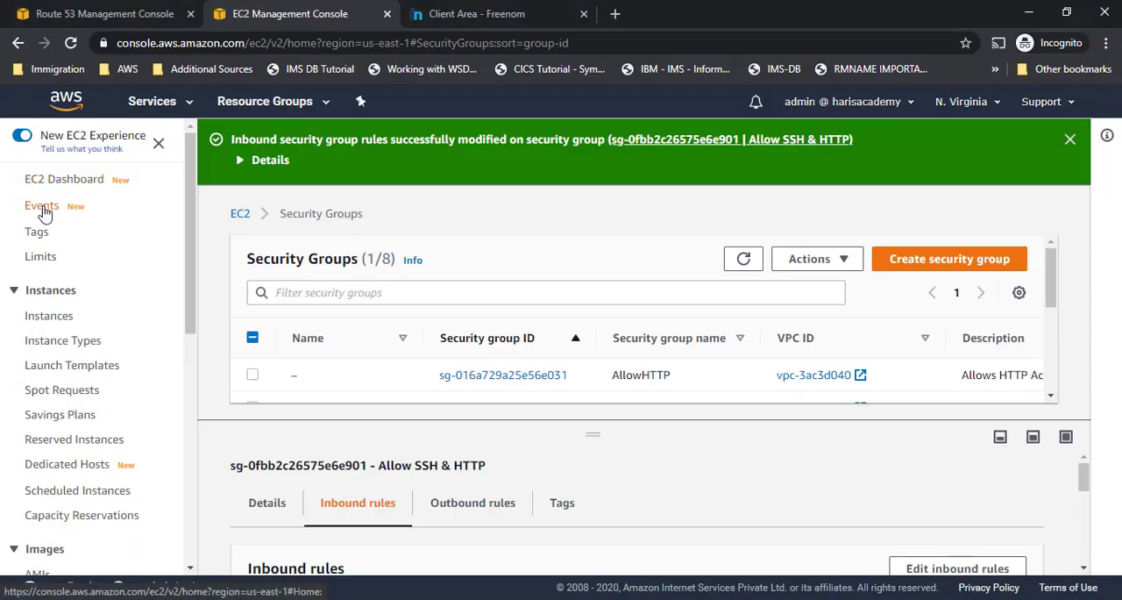
pyautogui.click(45, 316)
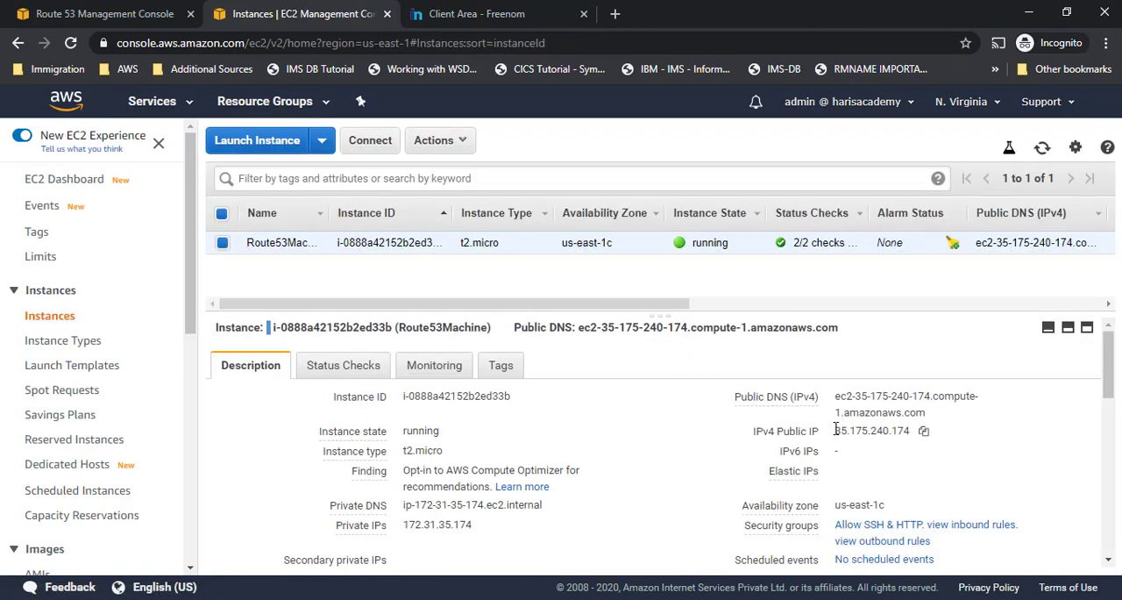
pyautogui.moveTo(836, 429); pyautogui.dragTo(909, 431)
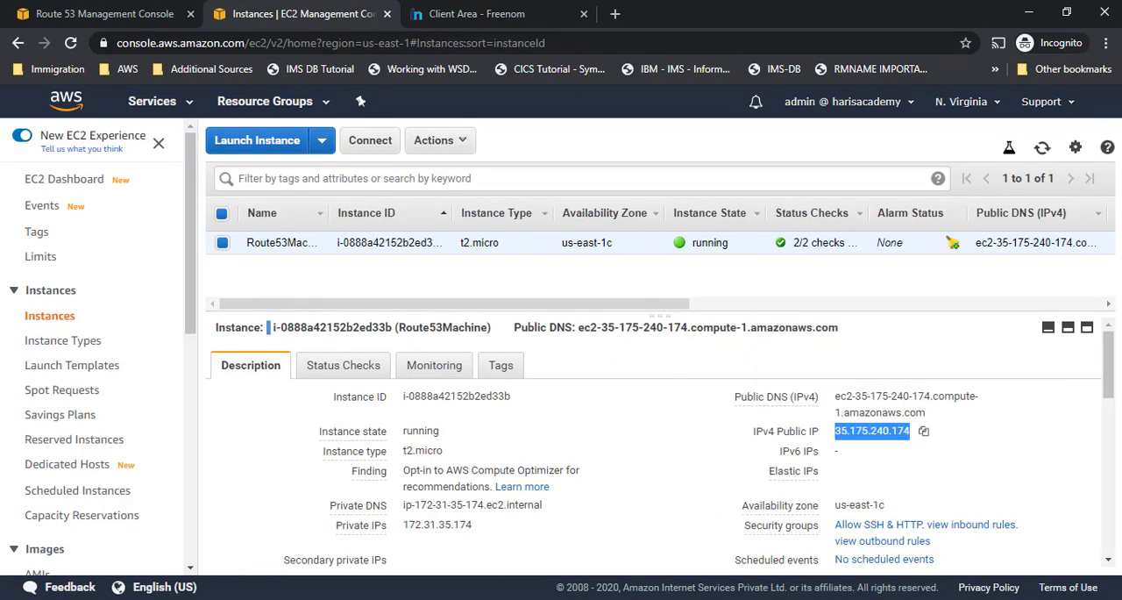
pyautogui.hotkey('alt', 'Tab')
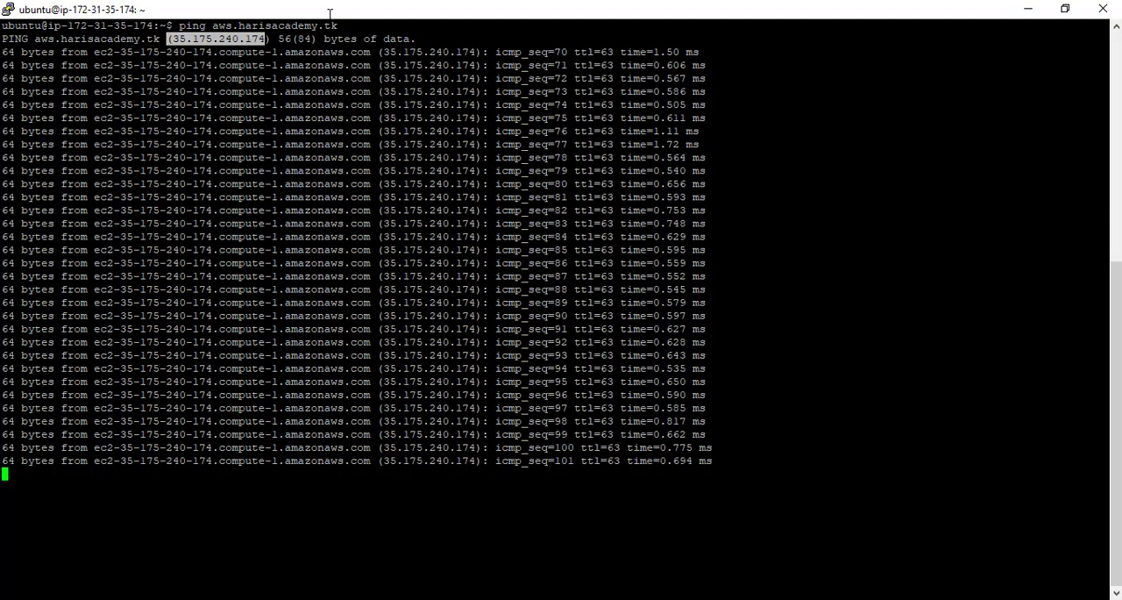
pyautogui.moveTo(120, 183); pyautogui.dragTo(212, 183)
pyautogui.hotkey('alt', 'Tab')
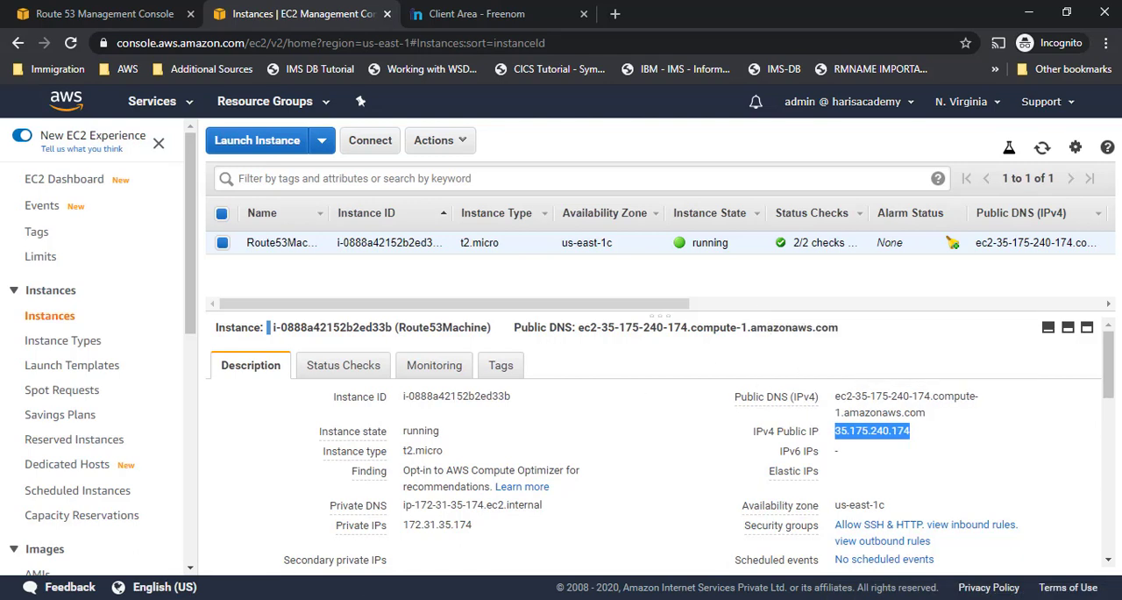
# - Stop the running ping in the PuTTY terminal and return to the AWS console in the browser
pyautogui.hotkey('alt', 'Tab')
pyautogui.hotkey('ctrl', 'c')
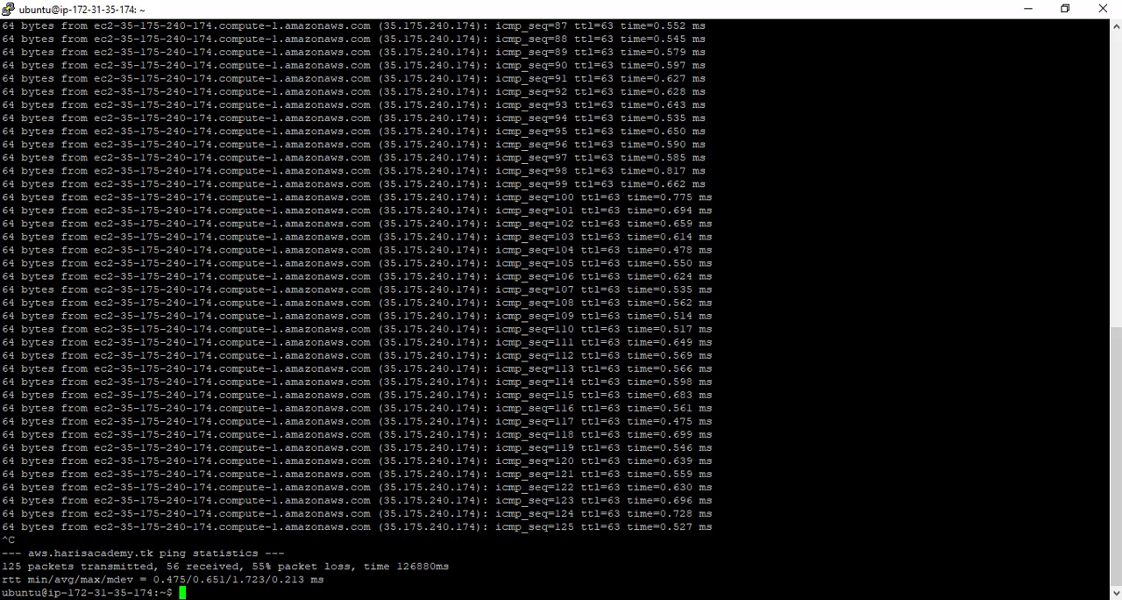
pyautogui.hotkey('alt', 'Tab')
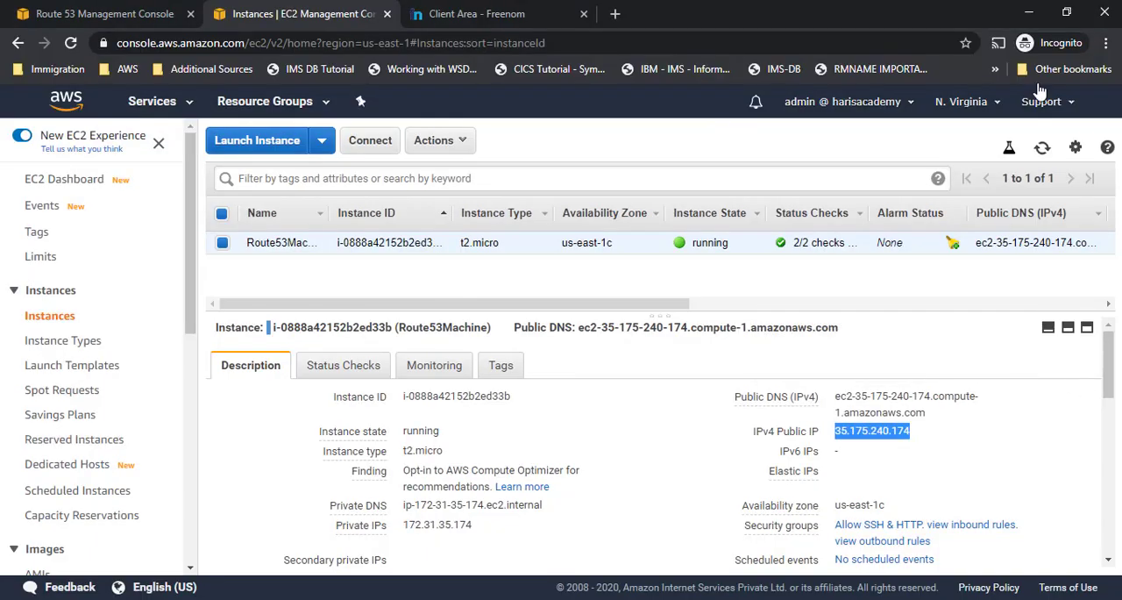
# - Return to the aws.harisacademy.tk record set in Route 53 and review the available routing policies without changing the selection
pyautogui.moveTo(474, 13); pyautogui.dragTo(338, 16)
pyautogui.click(65, 10)
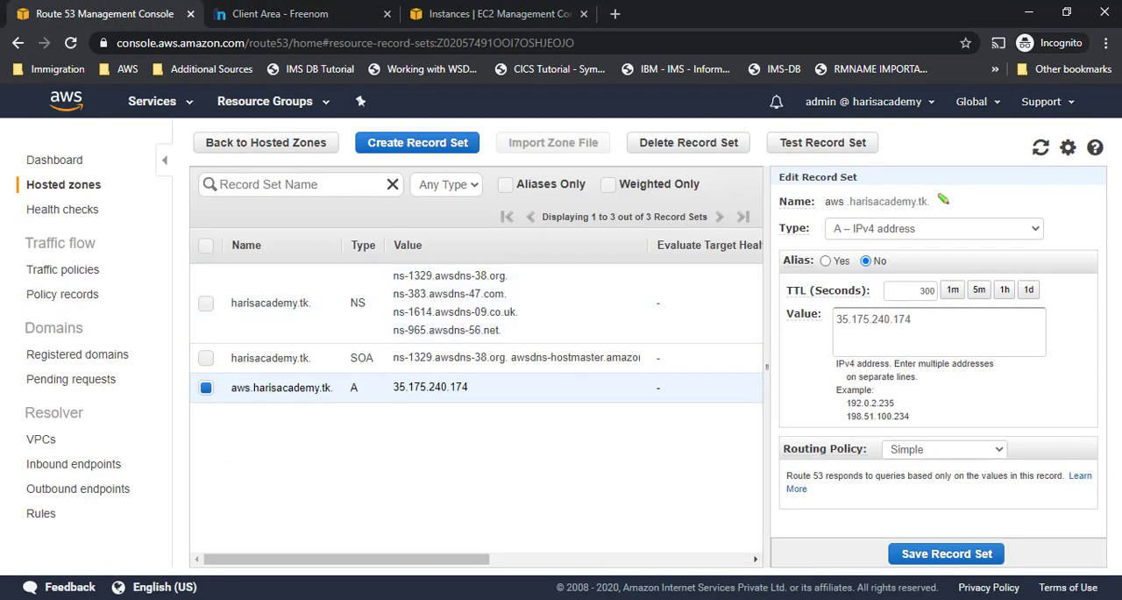
pyautogui.click(927, 453)
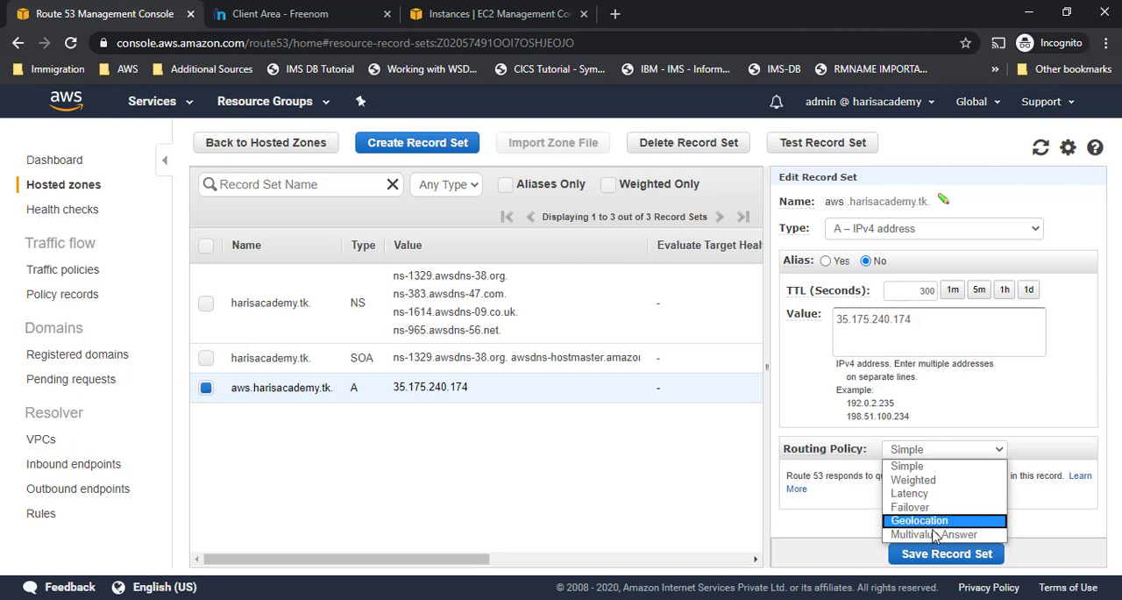
pyautogui.click(843, 497)
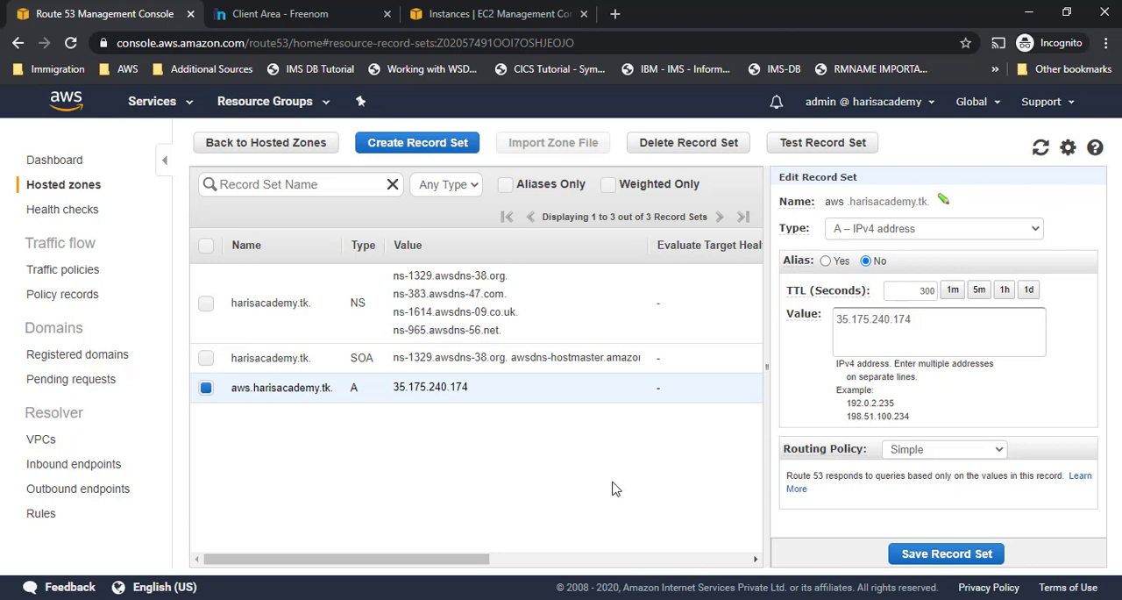
# - Try to delete the harisacademy.tk hosted zone and read the message about its record sets
pyautogui.click(304, 143)
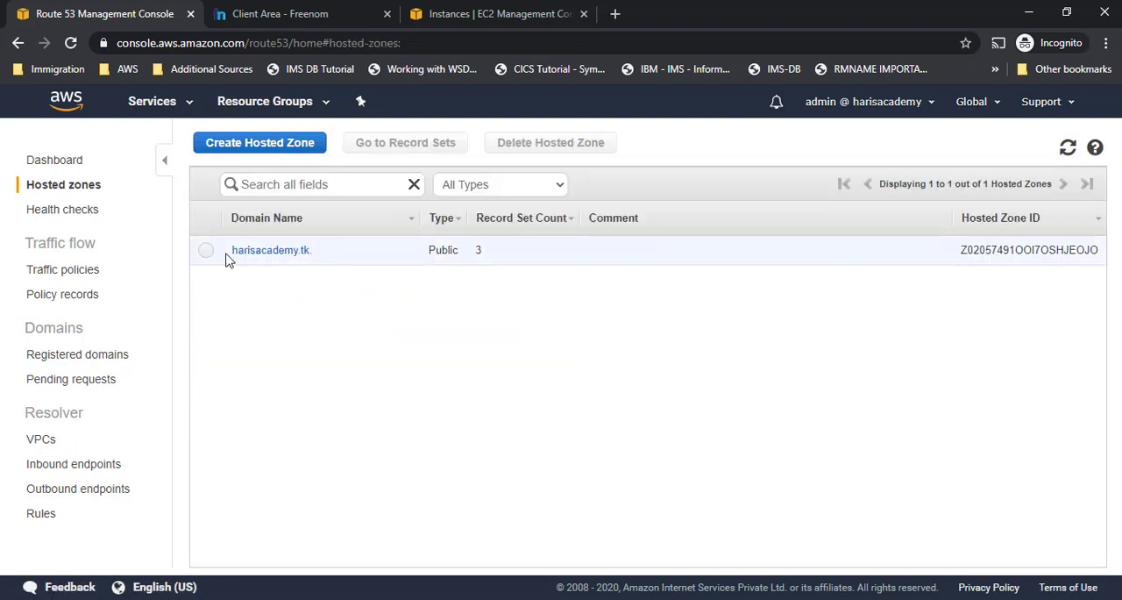
pyautogui.click(205, 254)
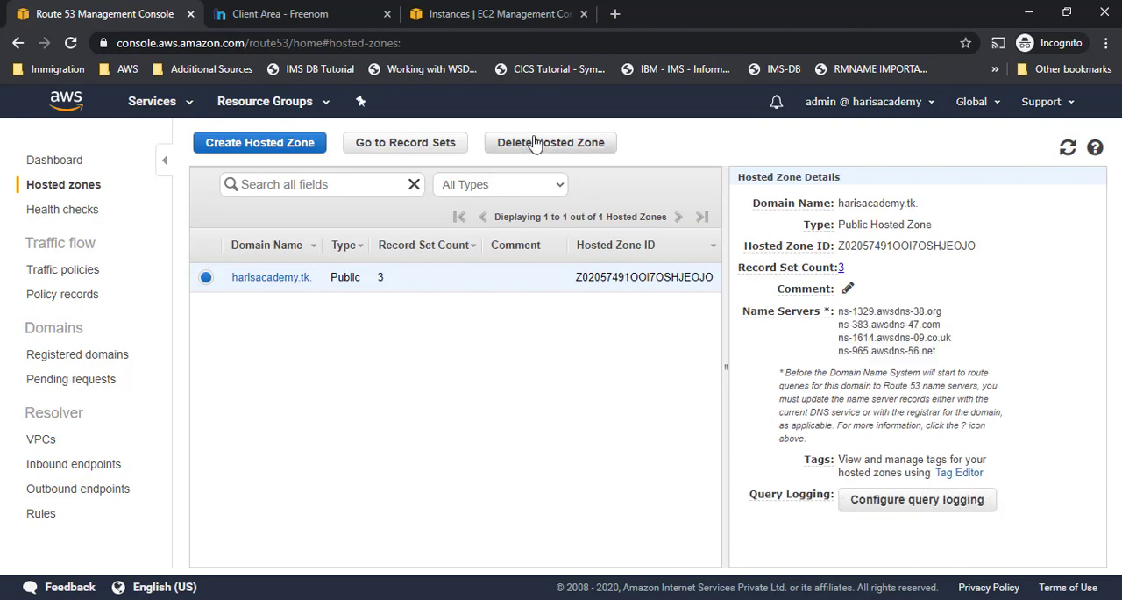
pyautogui.click(535, 145)
pyautogui.click(605, 515)
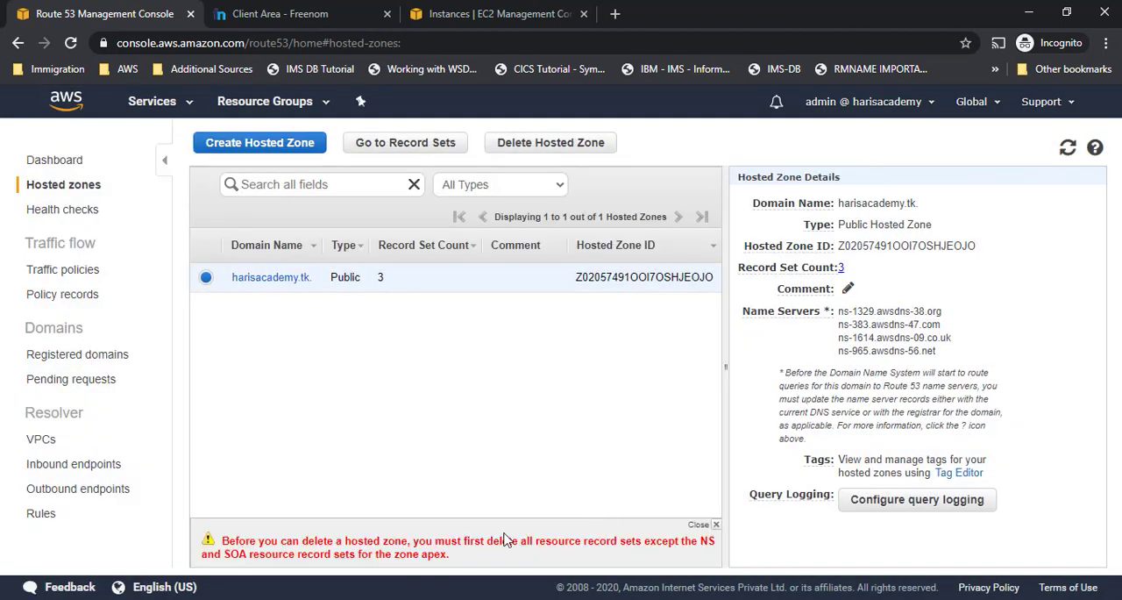
pyautogui.moveTo(290, 543); pyautogui.dragTo(491, 558)
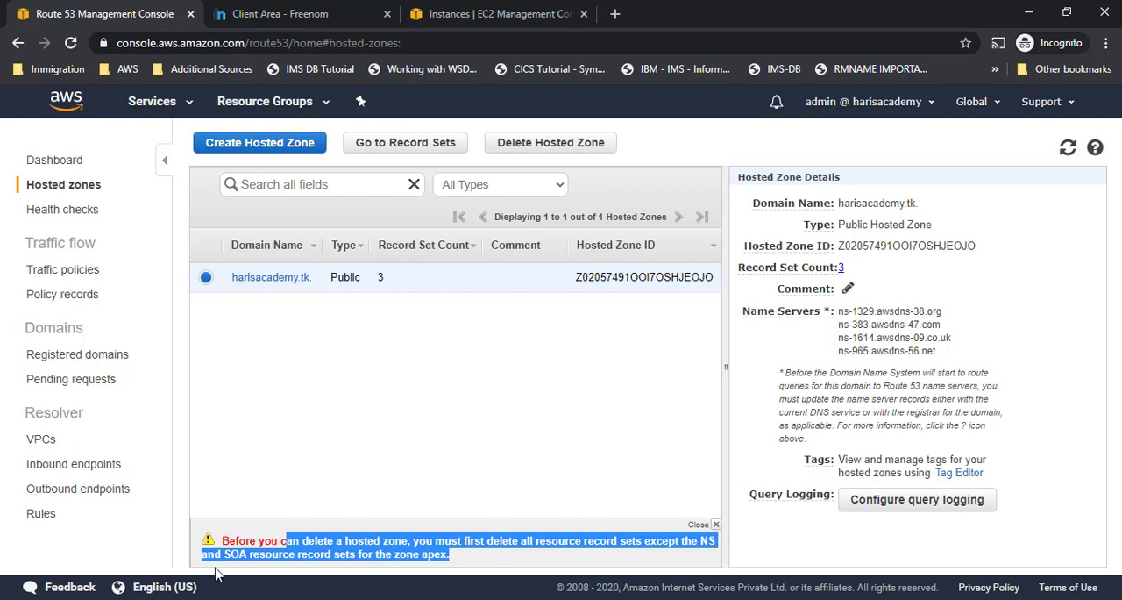
pyautogui.click(502, 361)
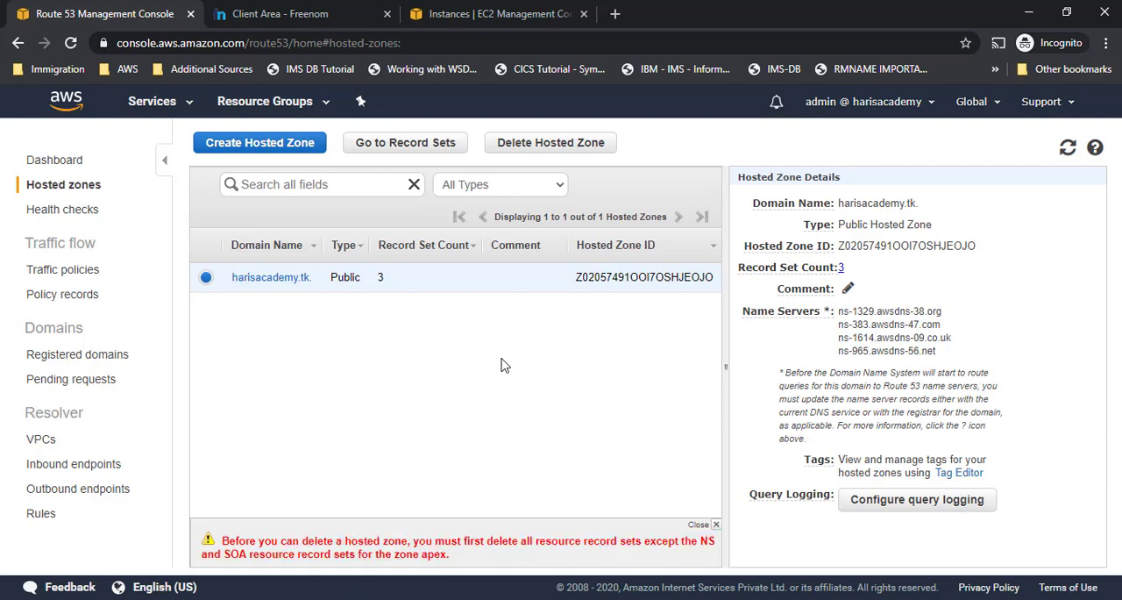
# - Delete the aws.harisacademy.tk A record from the harisacademy.tk hosted zone
pyautogui.click(272, 278)
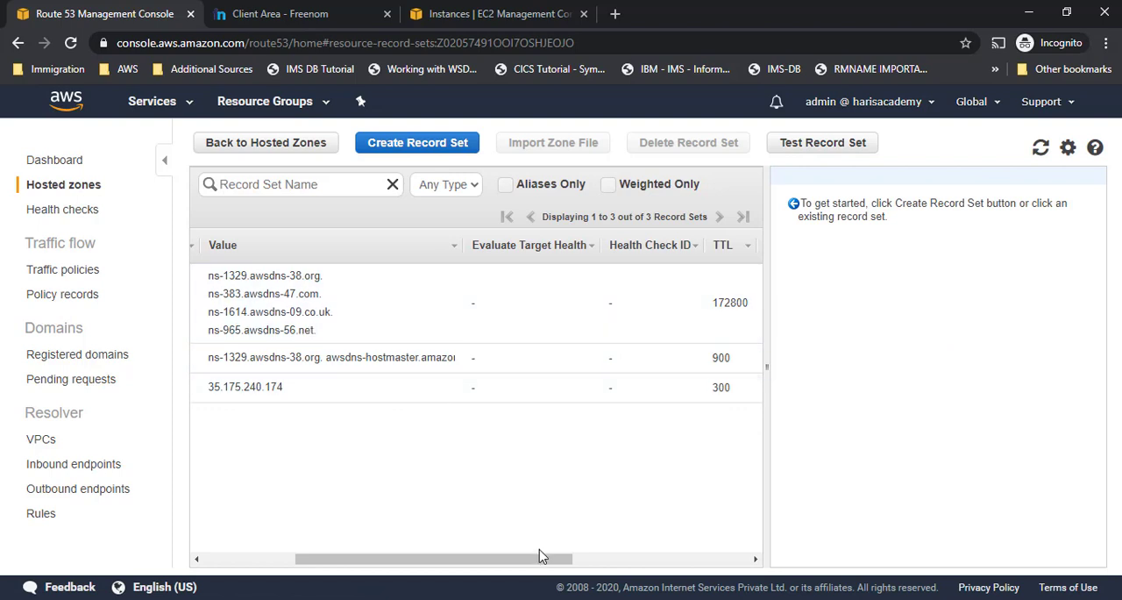
pyautogui.moveTo(541, 557); pyautogui.dragTo(363, 557)
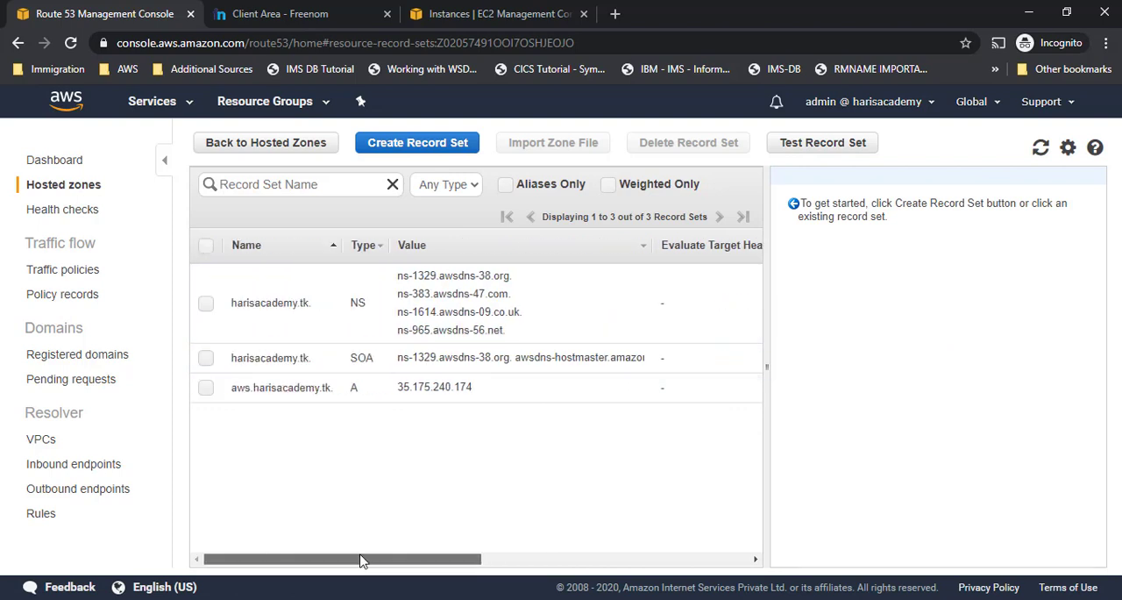
pyautogui.click(206, 390)
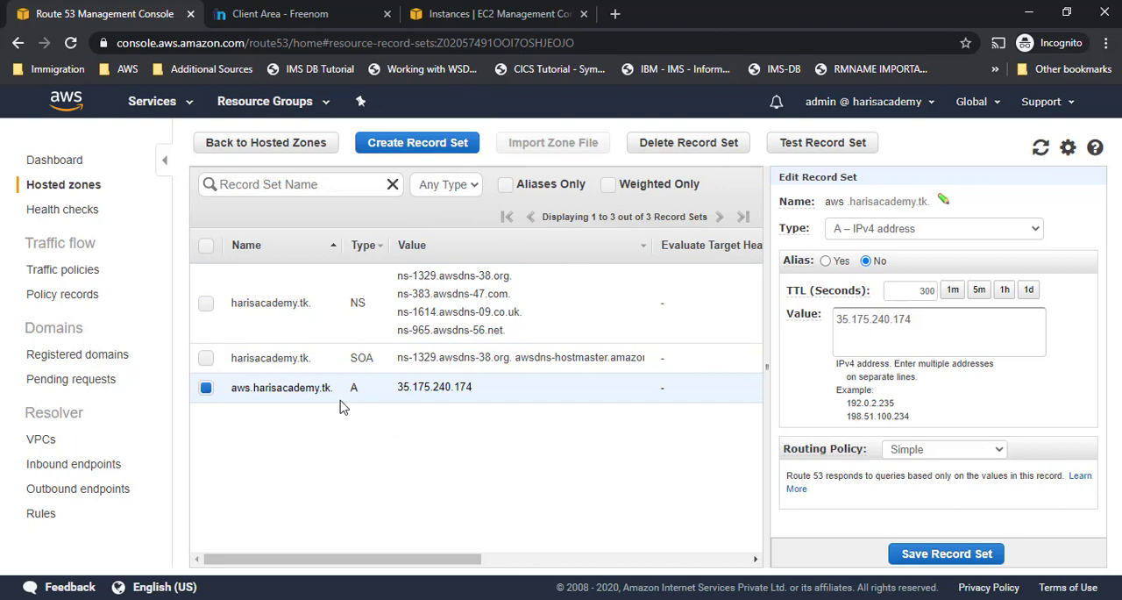
pyautogui.click(665, 151)
pyautogui.click(616, 405)
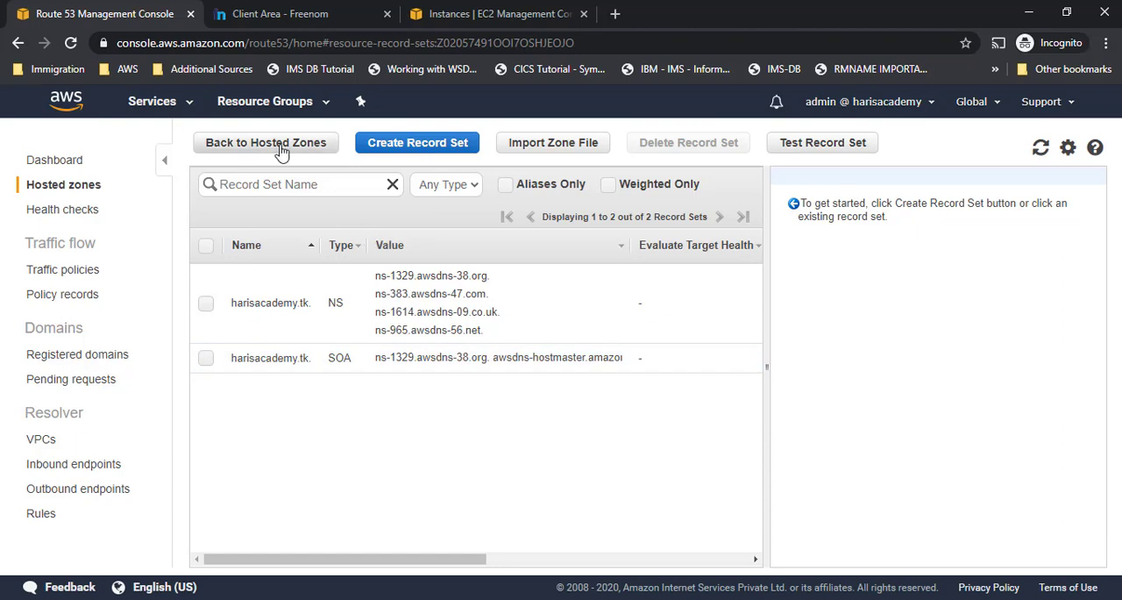
# - Go back to the hosted zones and delete the harisacademy.tk public hosted zone, accepting the warning
pyautogui.click(280, 152)
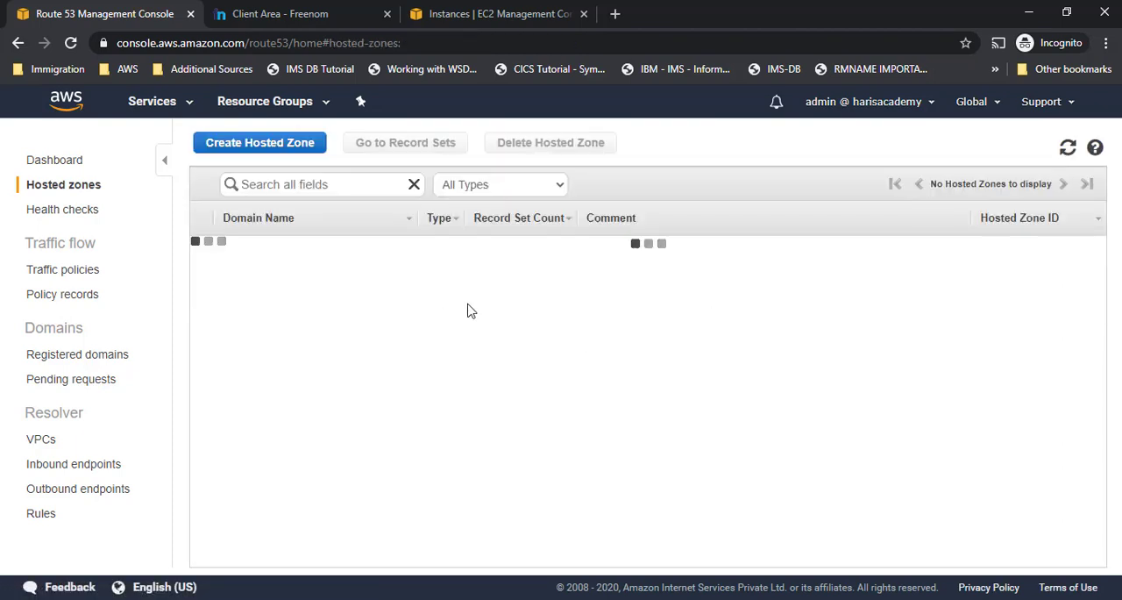
pyautogui.click(205, 250)
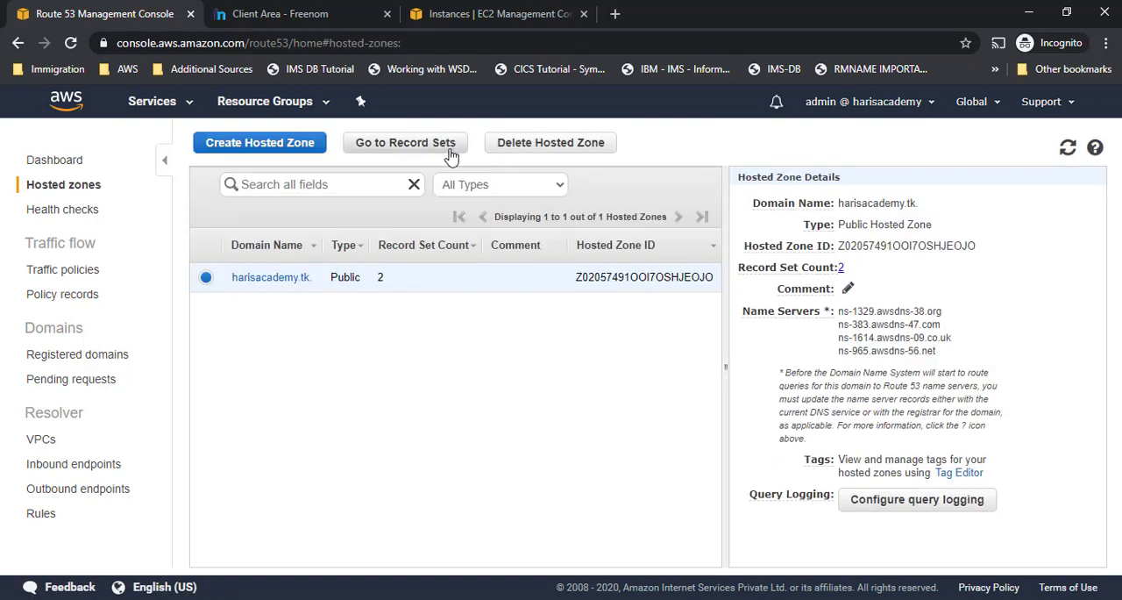
pyautogui.click(574, 150)
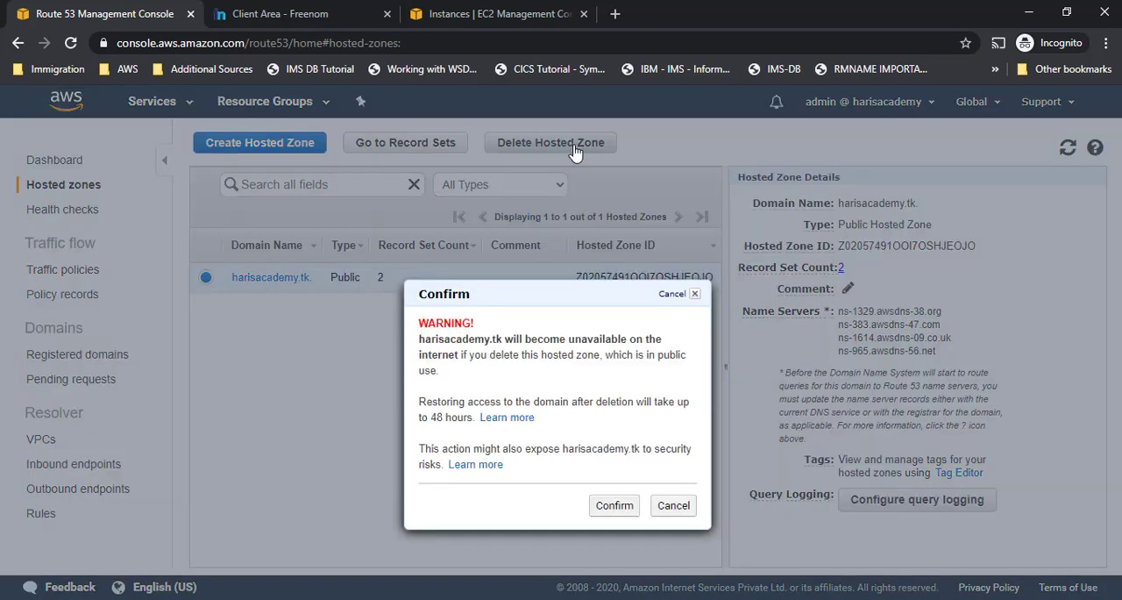
pyautogui.click(611, 510)
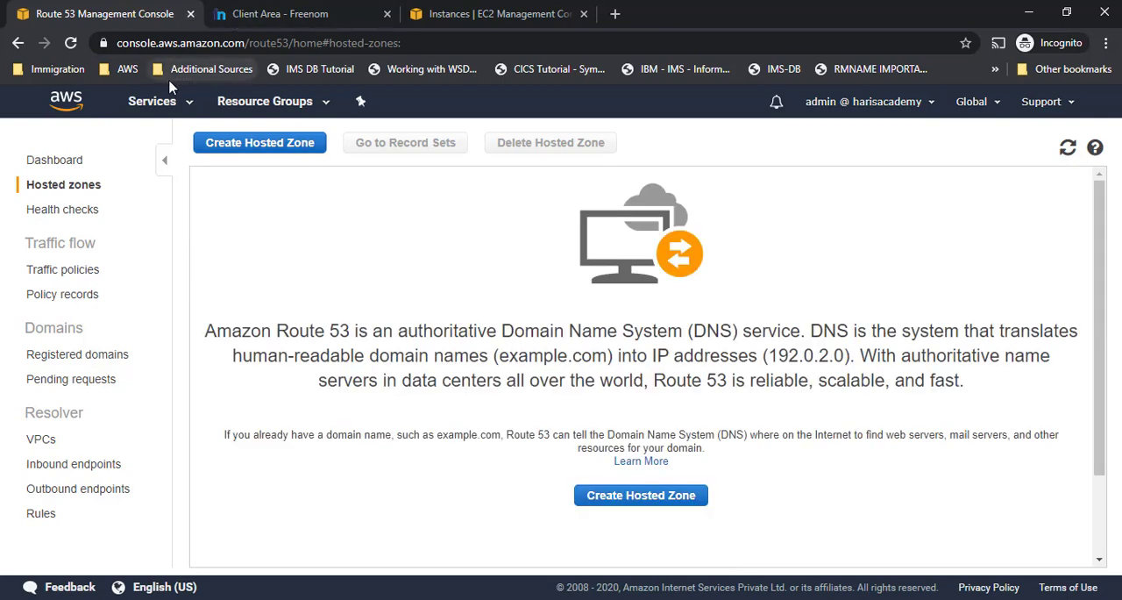
# - Terminate the Route53Machine instance in the EC2 console, then return to the Route 53 hosted zones page
pyautogui.click(481, 15)
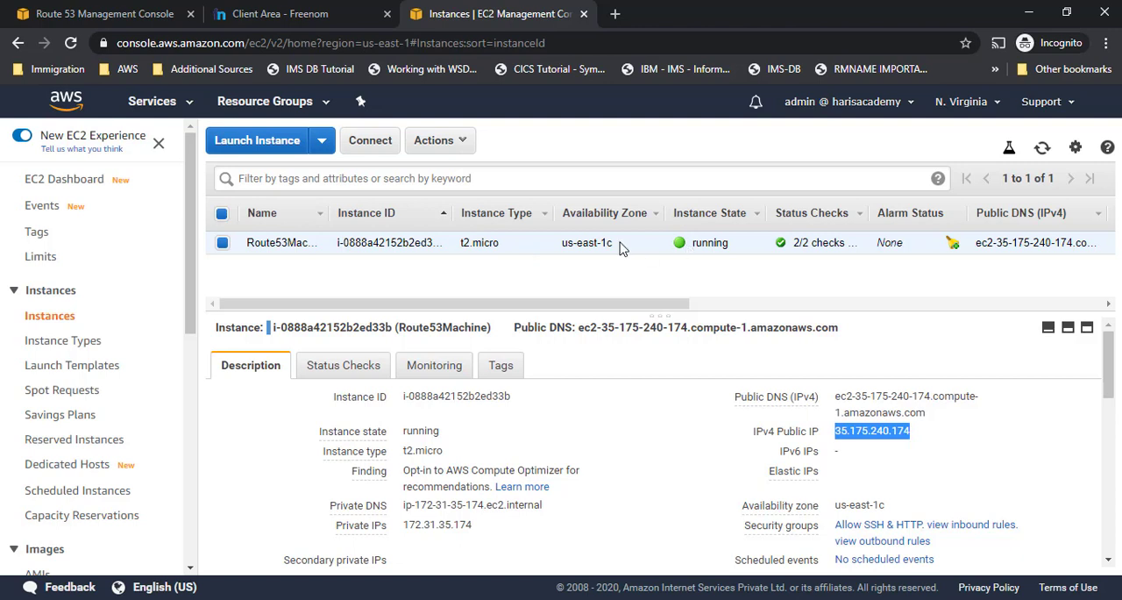
pyautogui.click(438, 141)
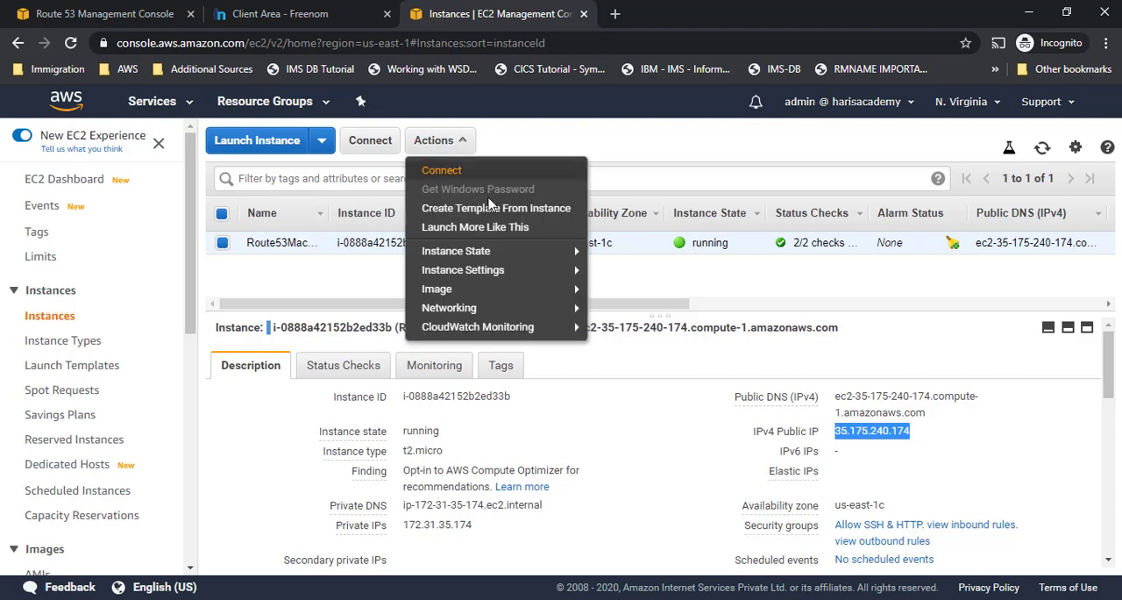
pyautogui.moveTo(561, 274)
pyautogui.moveTo(552, 252)
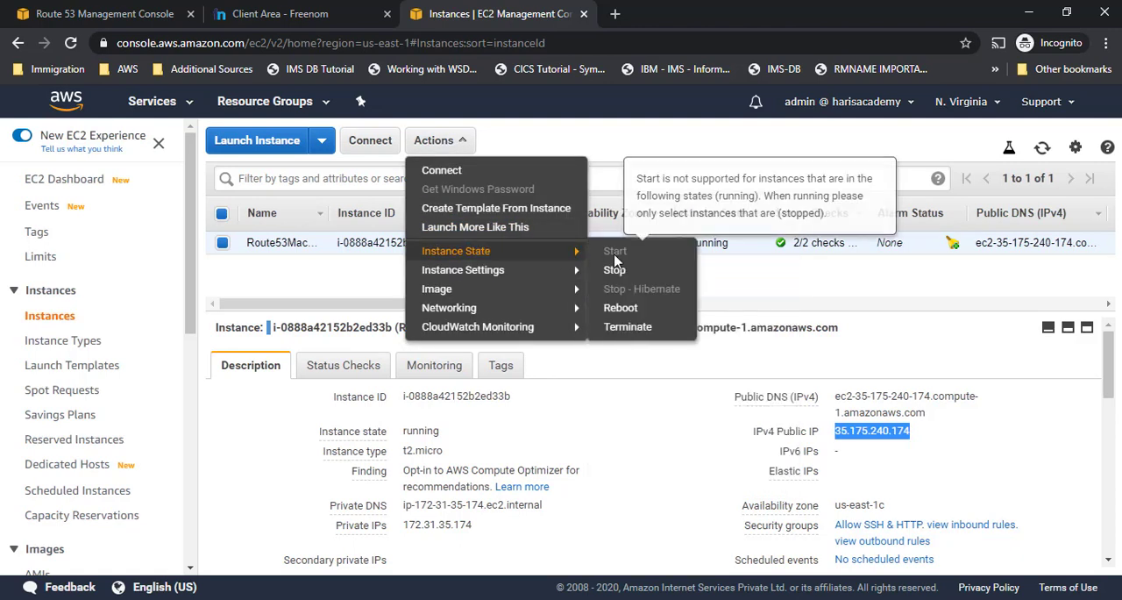
pyautogui.click(626, 332)
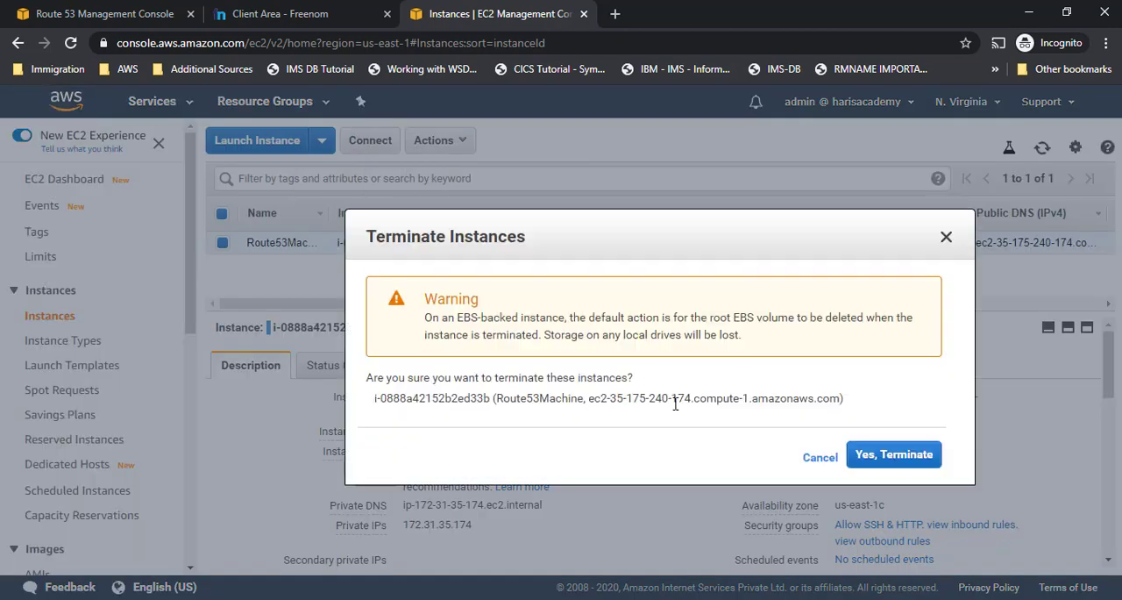
pyautogui.click(883, 457)
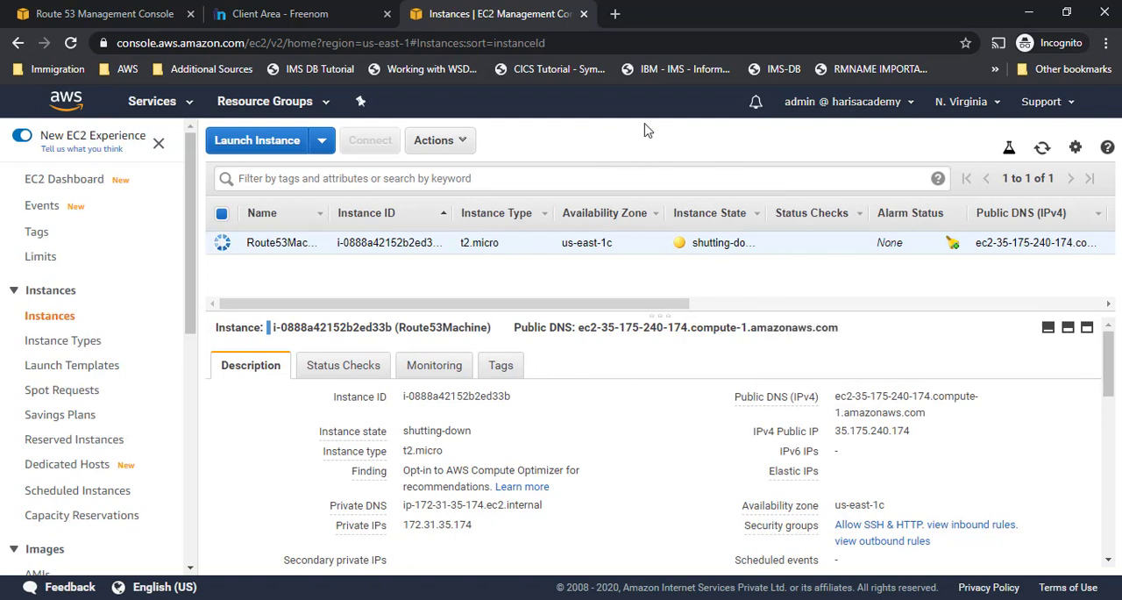
pyautogui.click(121, 14)
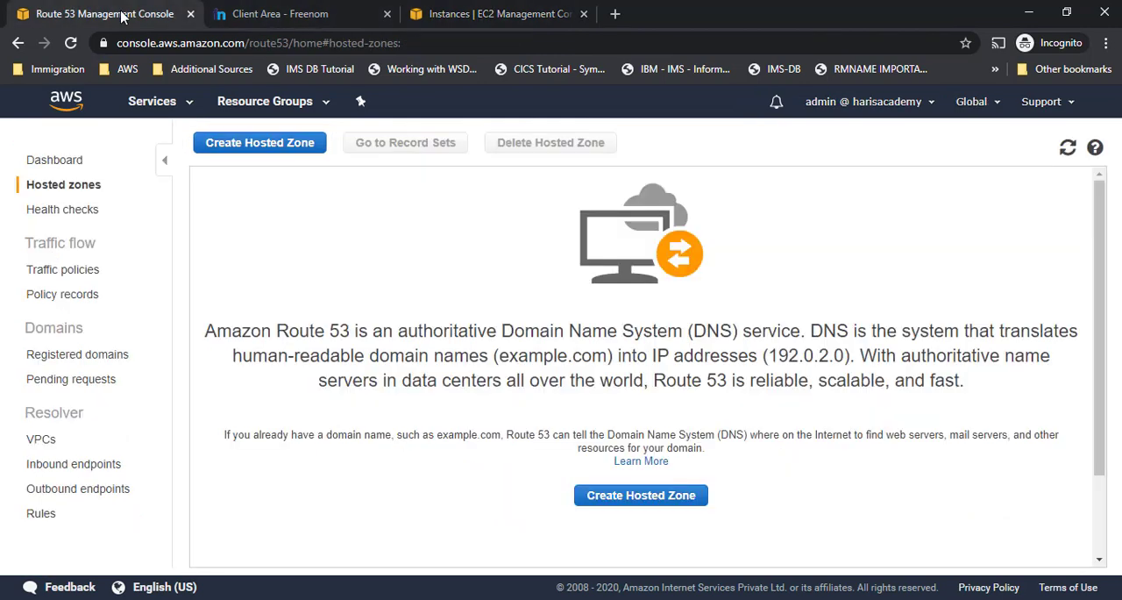